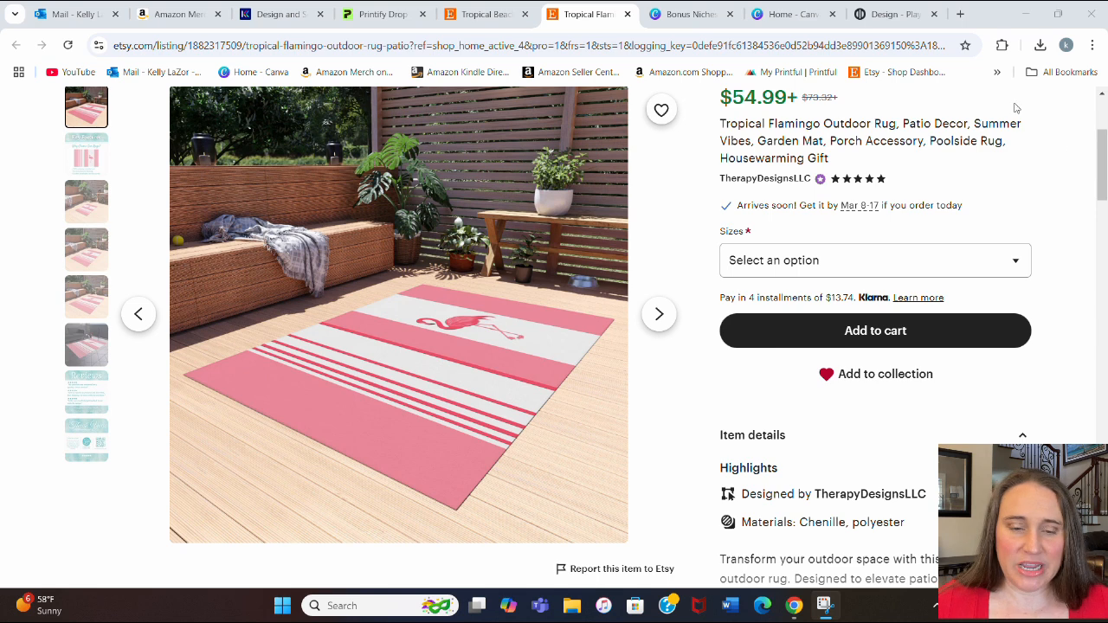
Step: Look through all the photos of the Tropical Flamingo Outdoor Rug listing and return to the first one
click(663, 319)
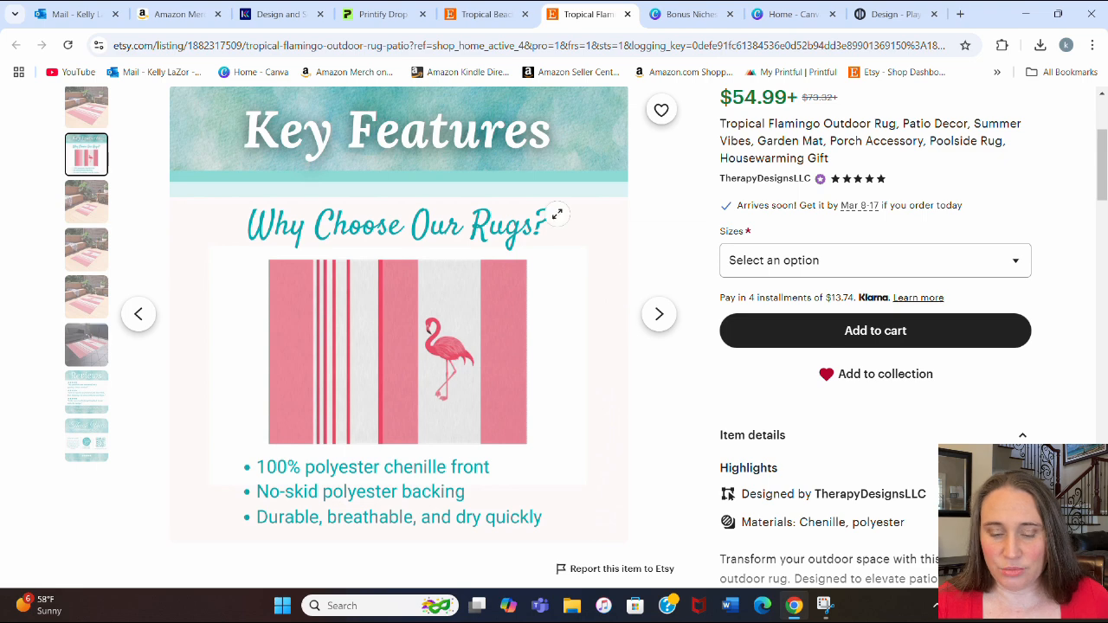
click(665, 325)
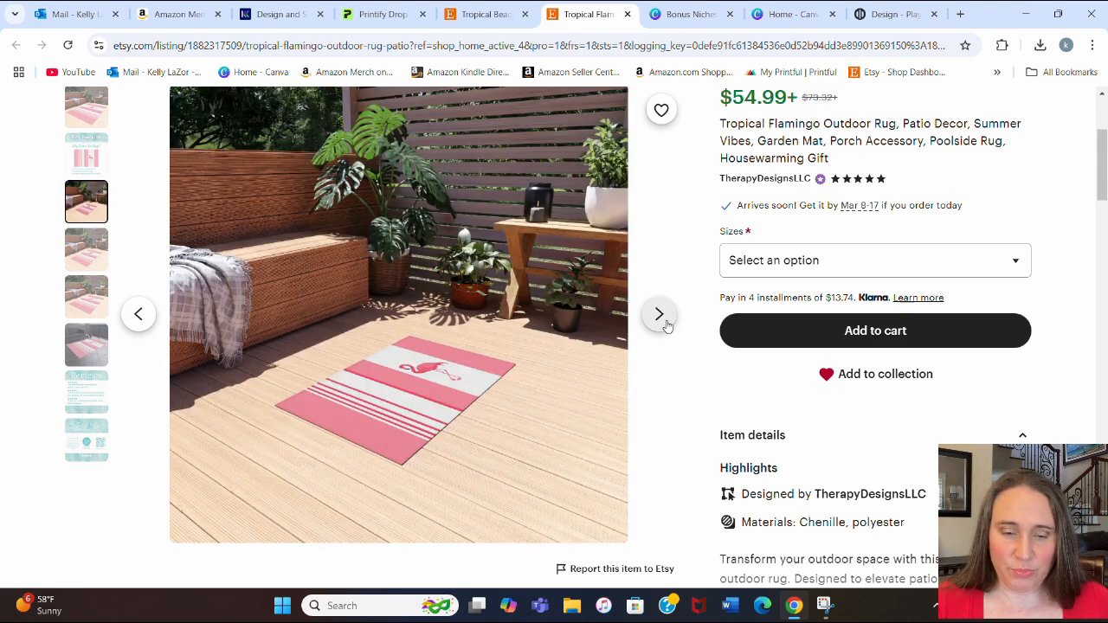
click(660, 315)
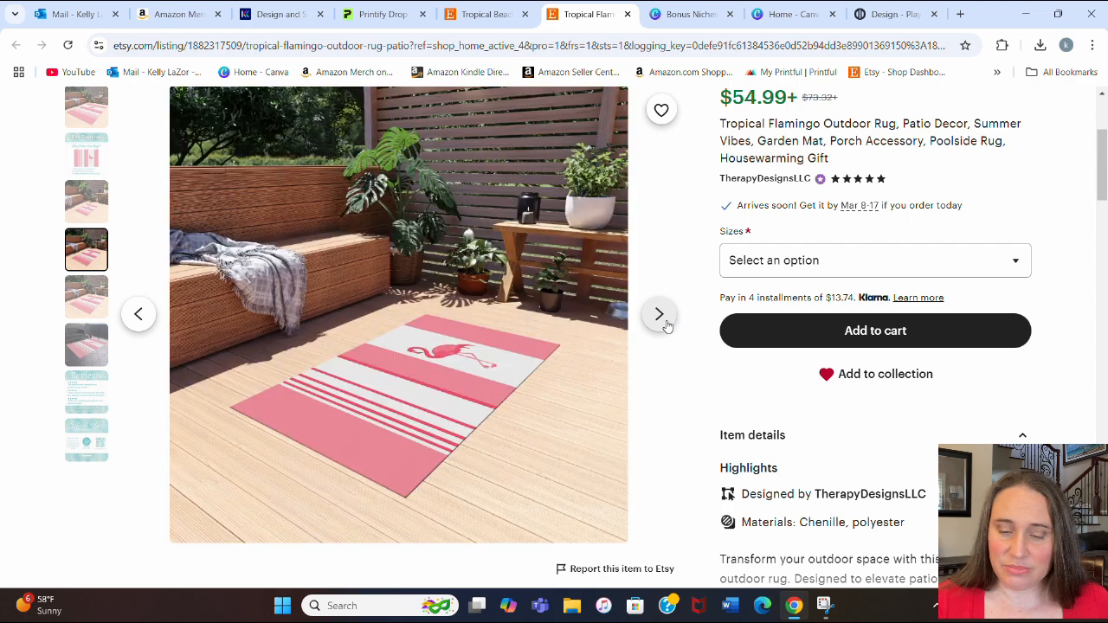
click(660, 315)
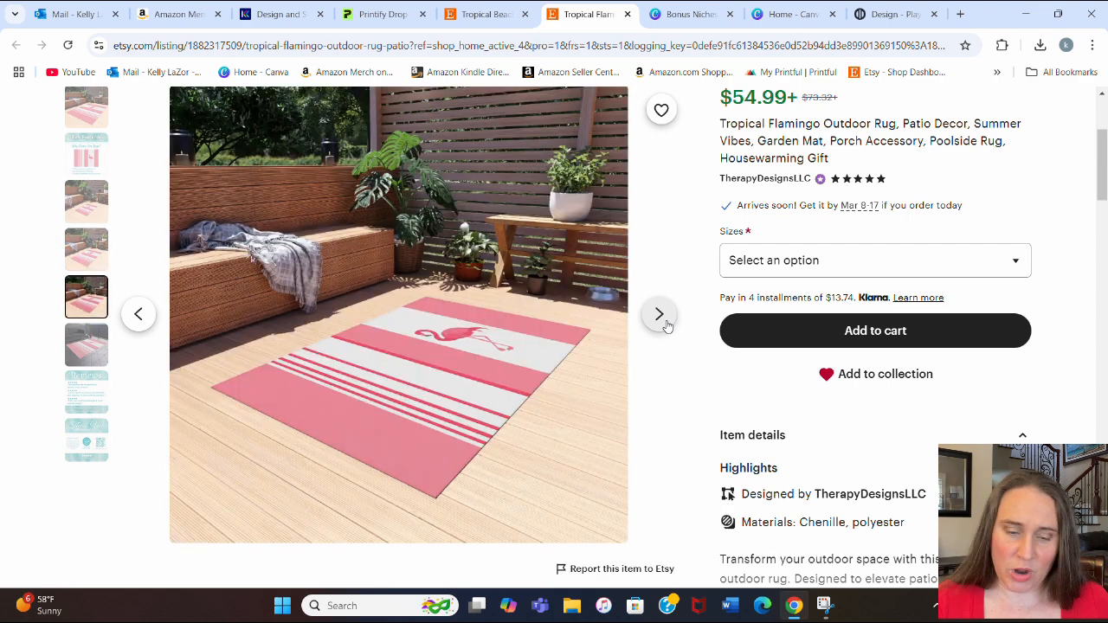
click(663, 319)
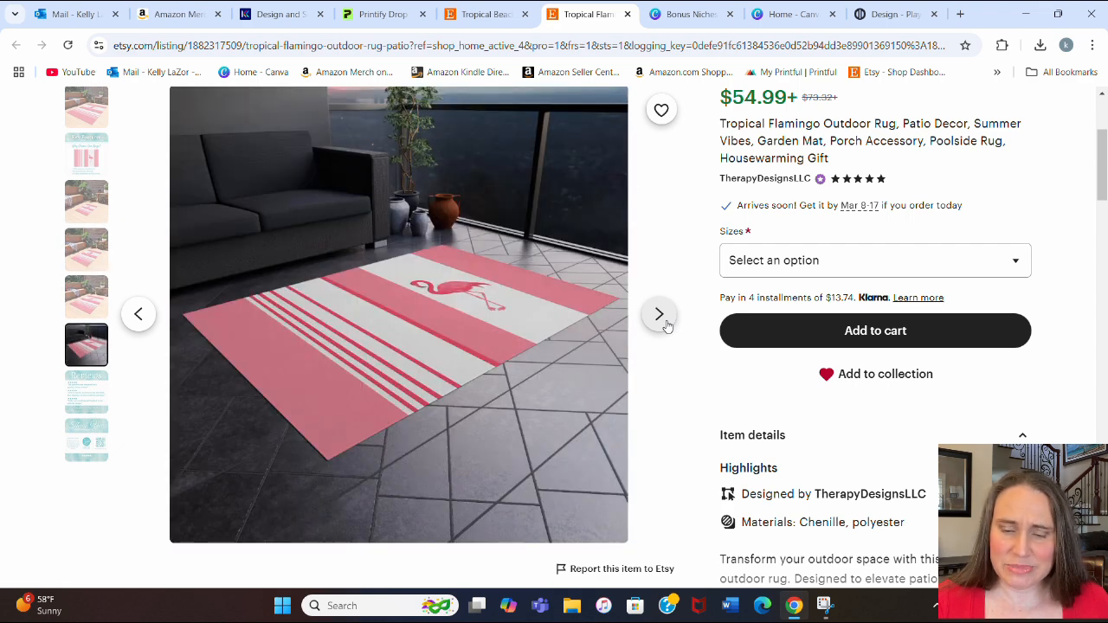
click(659, 316)
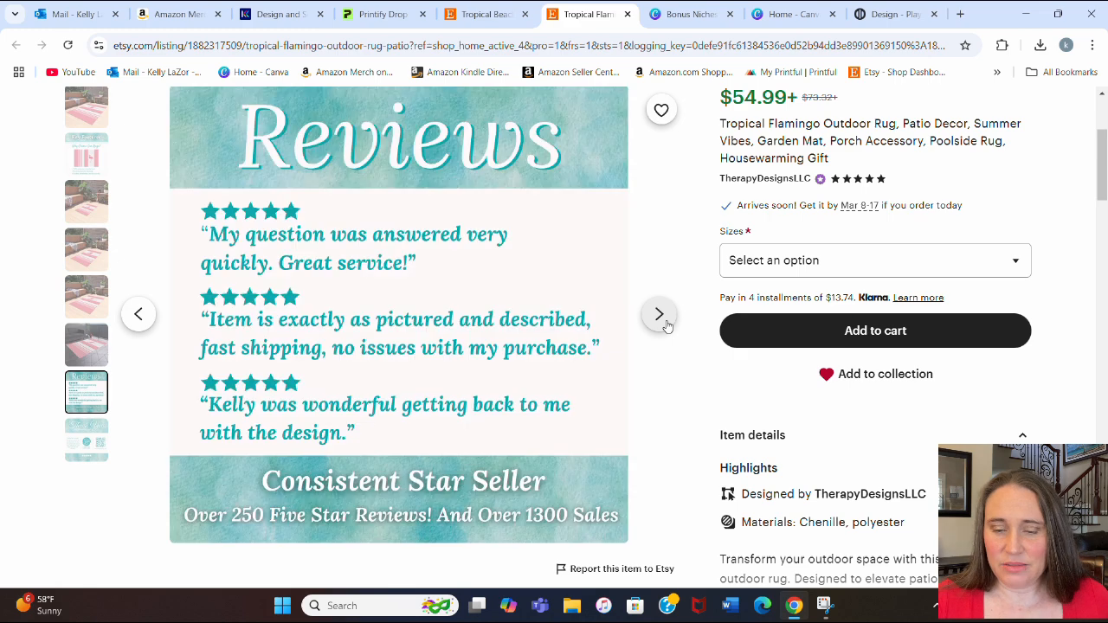
click(660, 316)
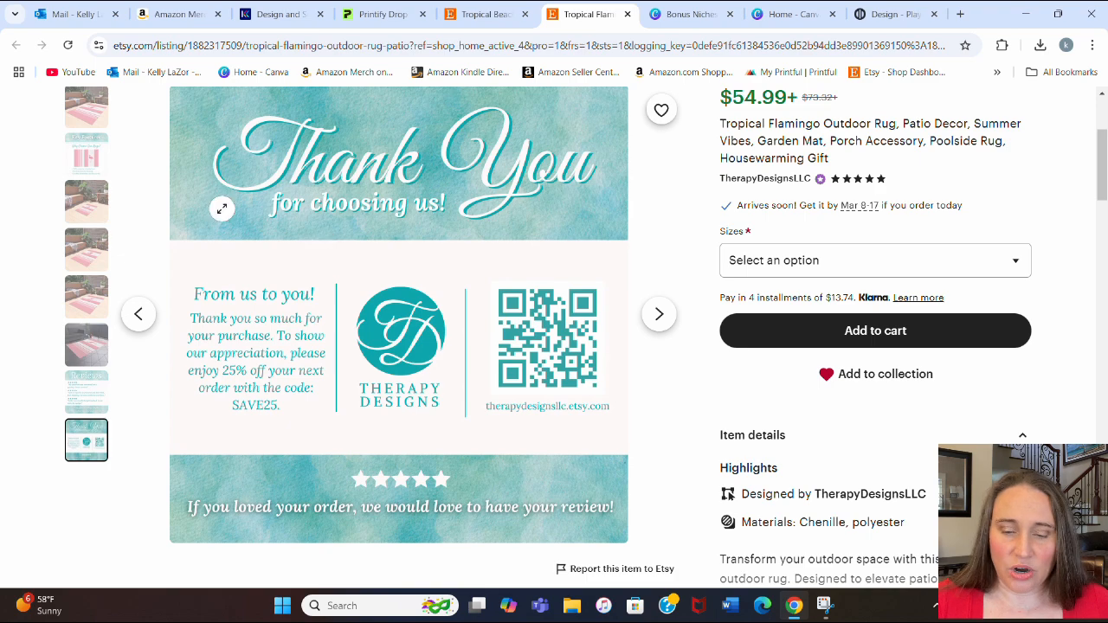
click(76, 123)
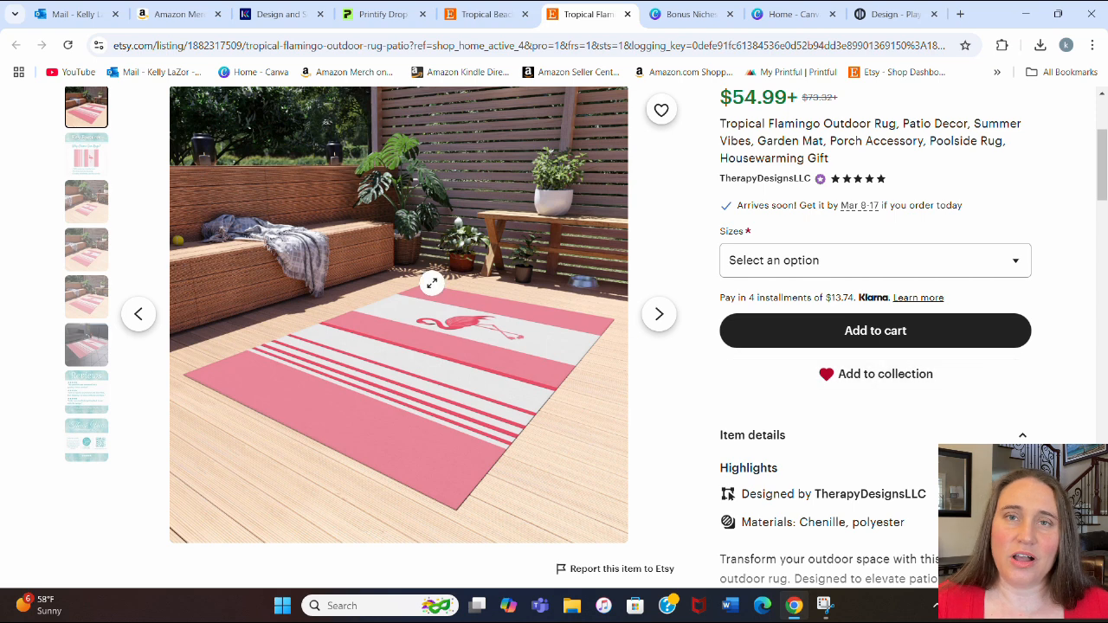
Step: Switch to Printify and open the Outdoor Rug product from the Rugs & Mats catalog category, dismissing the feedback survey
click(385, 12)
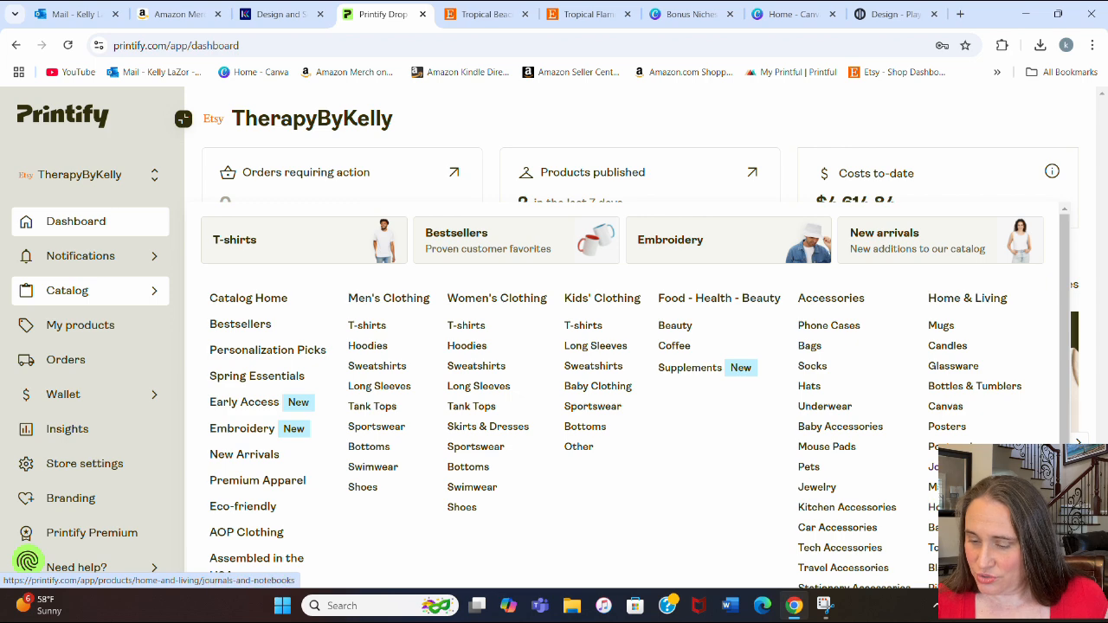
scroll(953, 507, down, 1)
click(953, 536)
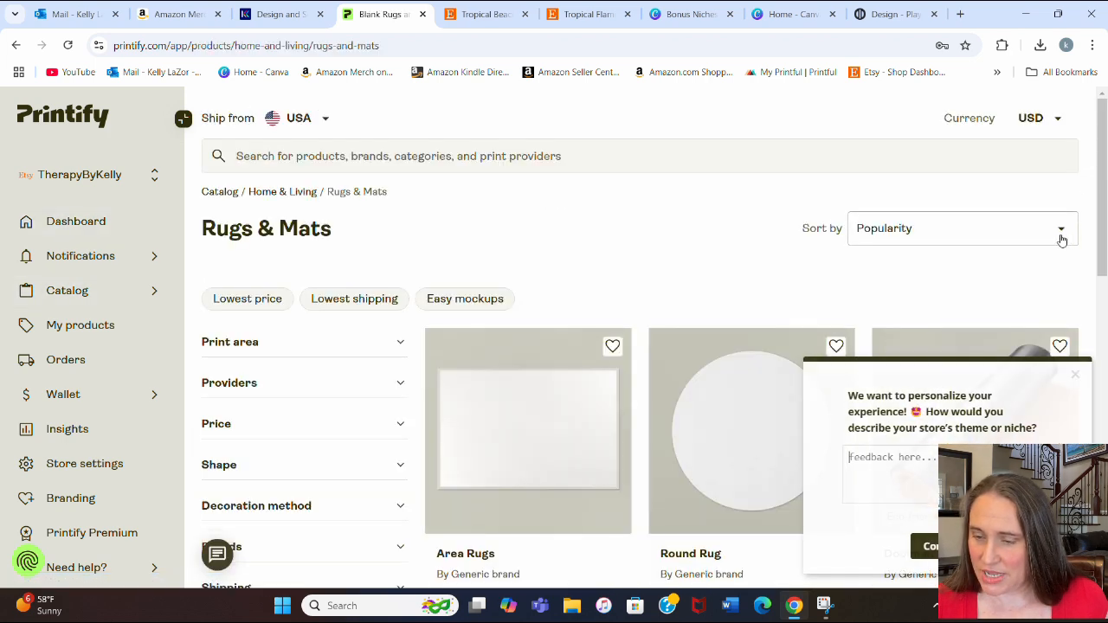
click(1066, 377)
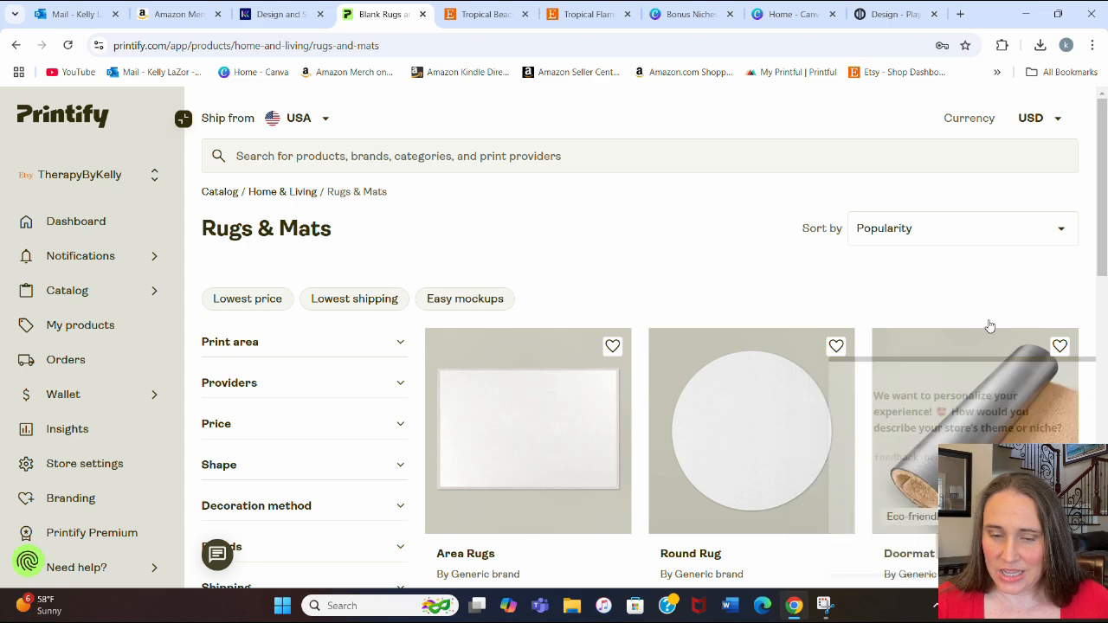
scroll(927, 249, down, 2)
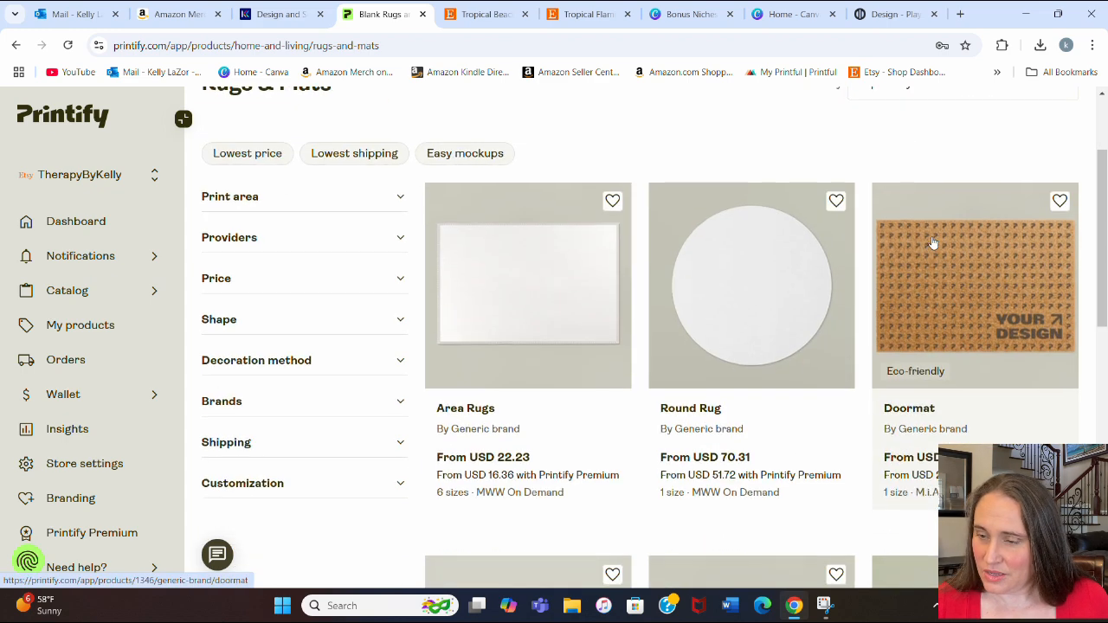
scroll(935, 247, down, 4)
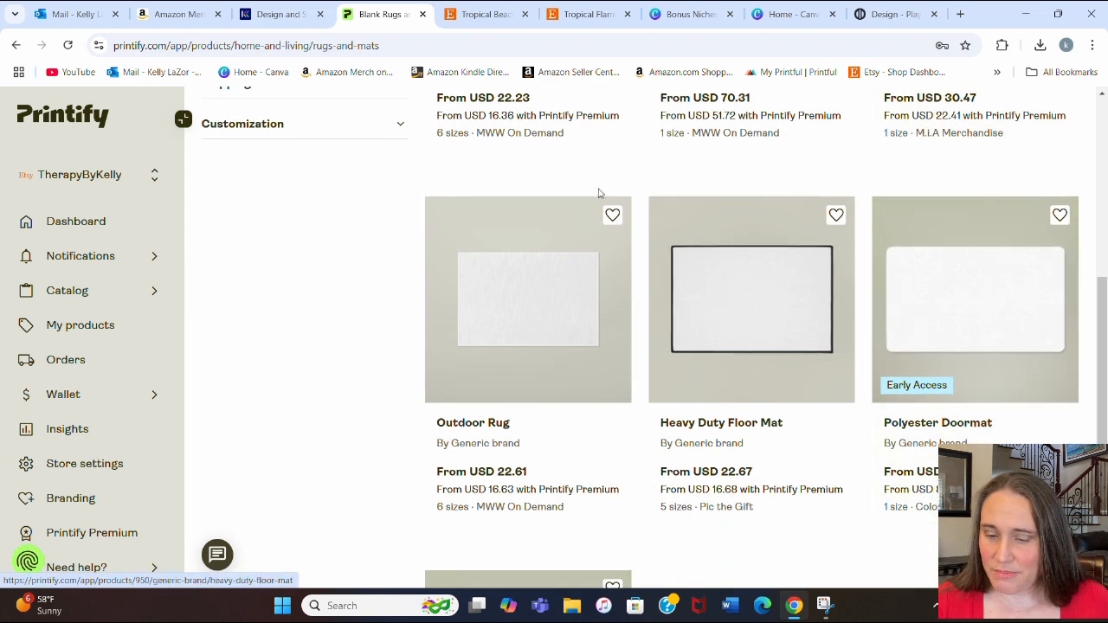
click(523, 324)
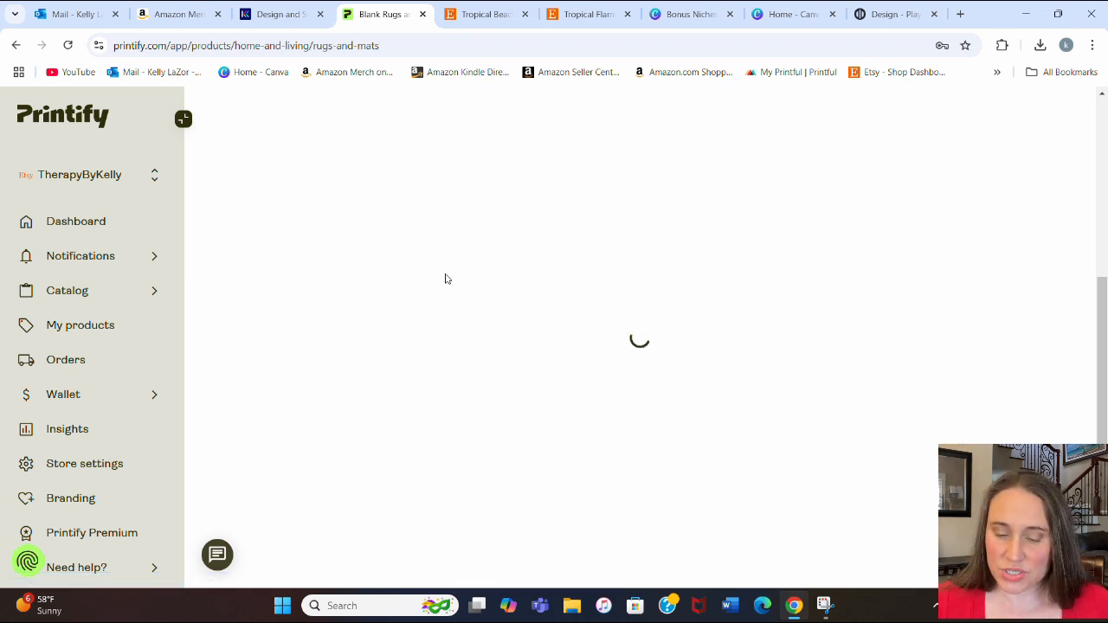
Step: Start designing the outdoor rug with the provider MWW On Demand, skipping the editor tour and help tip
scroll(856, 251, down, 7)
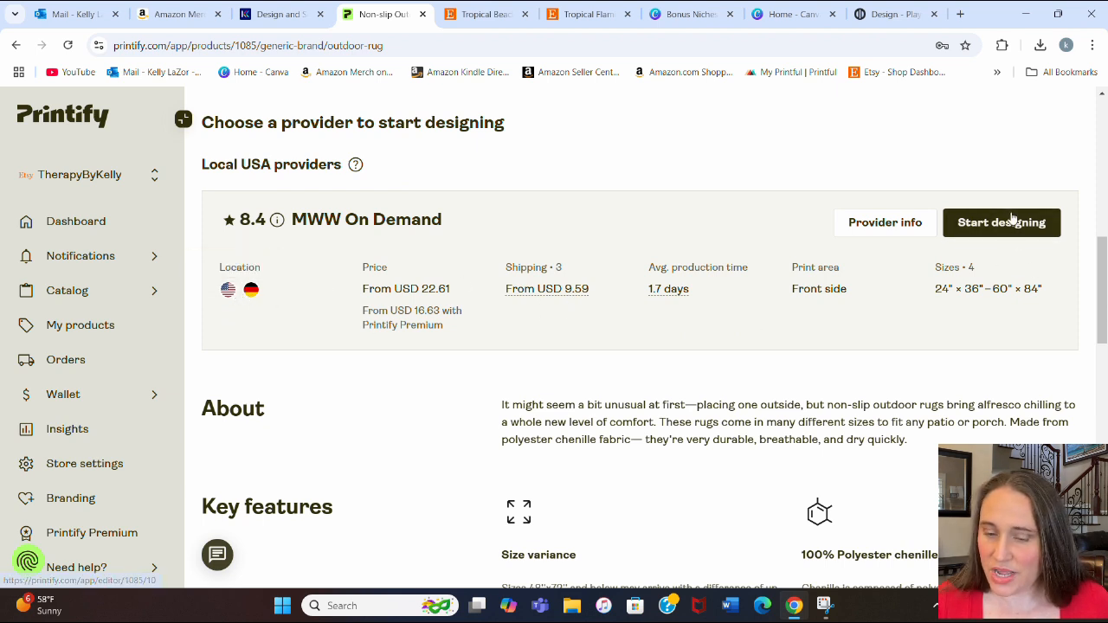
click(979, 234)
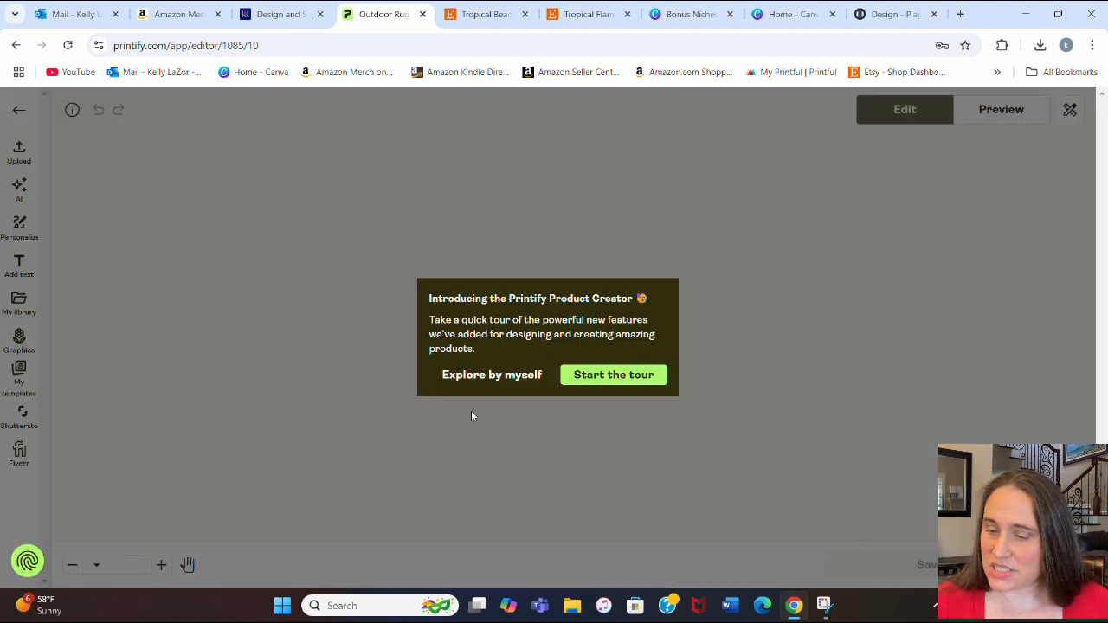
click(494, 374)
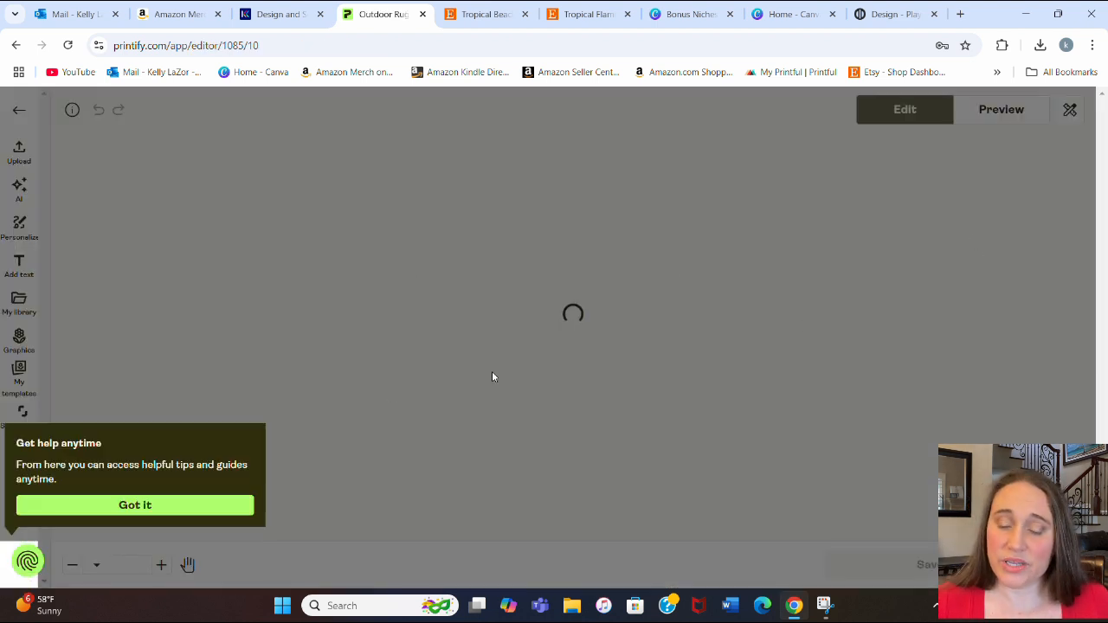
click(148, 509)
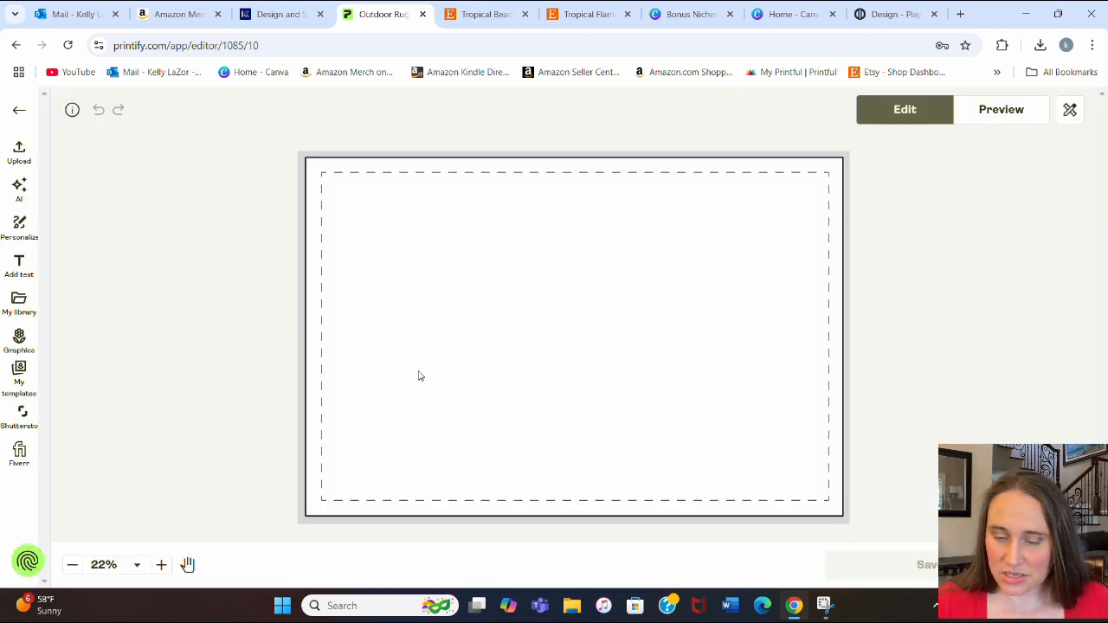
Step: Add the 36" × 60", 48" × 72" and 60" × 84" size variants to the rug
click(1072, 110)
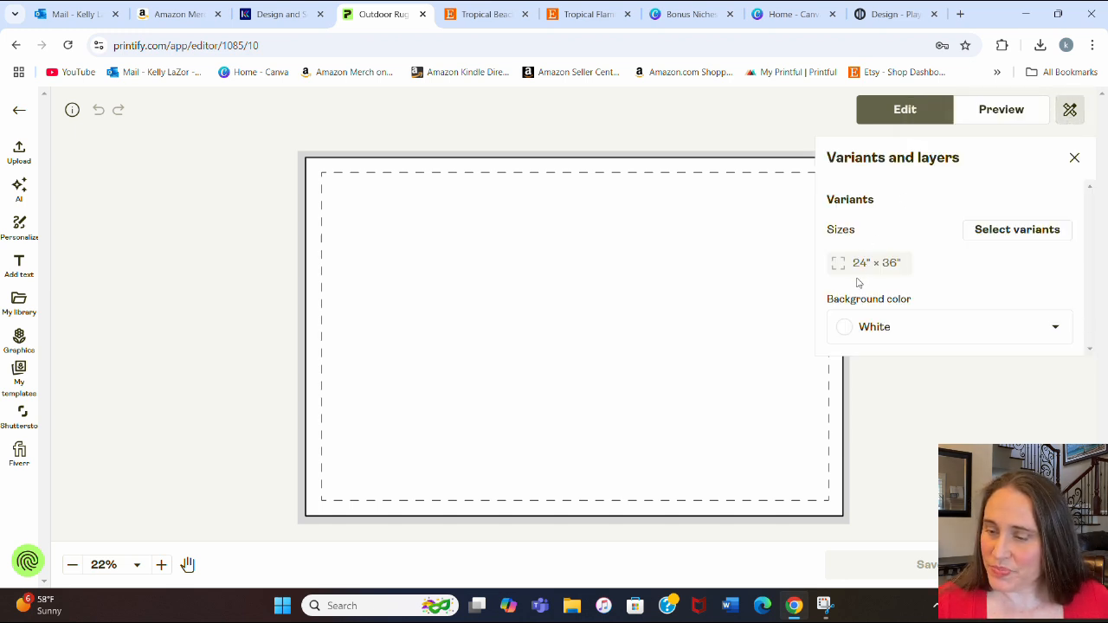
click(988, 229)
click(870, 360)
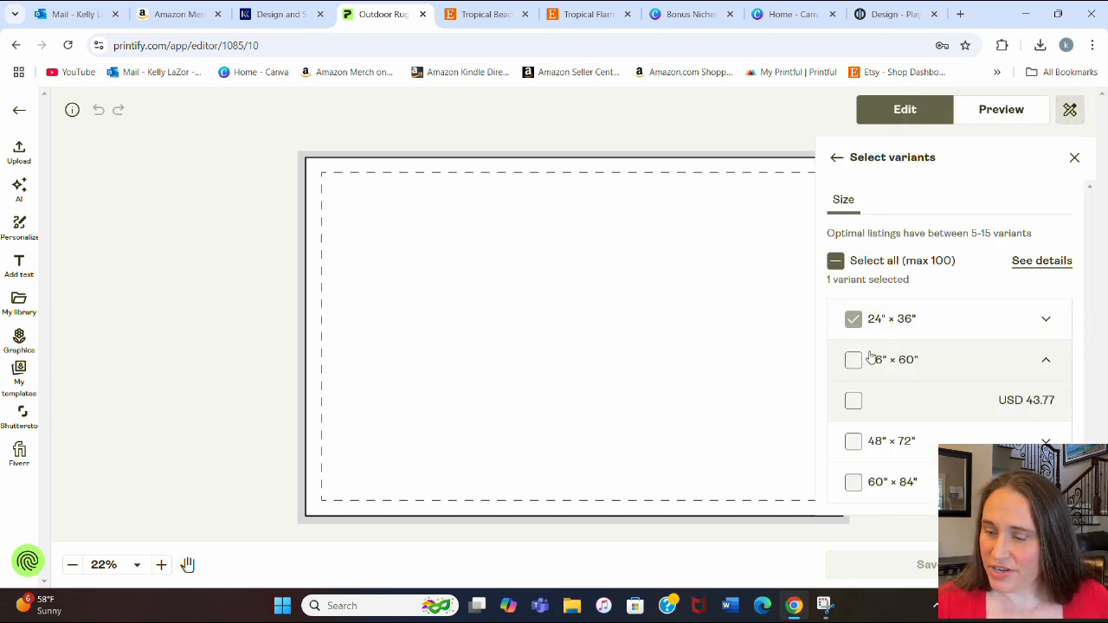
click(852, 443)
click(854, 483)
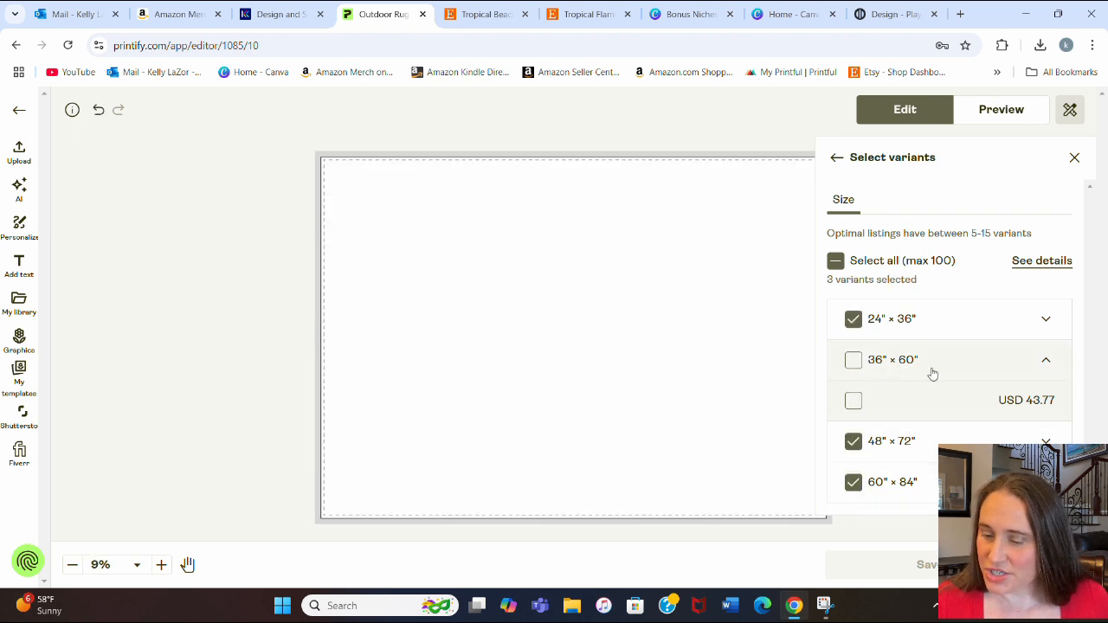
click(1046, 365)
click(854, 360)
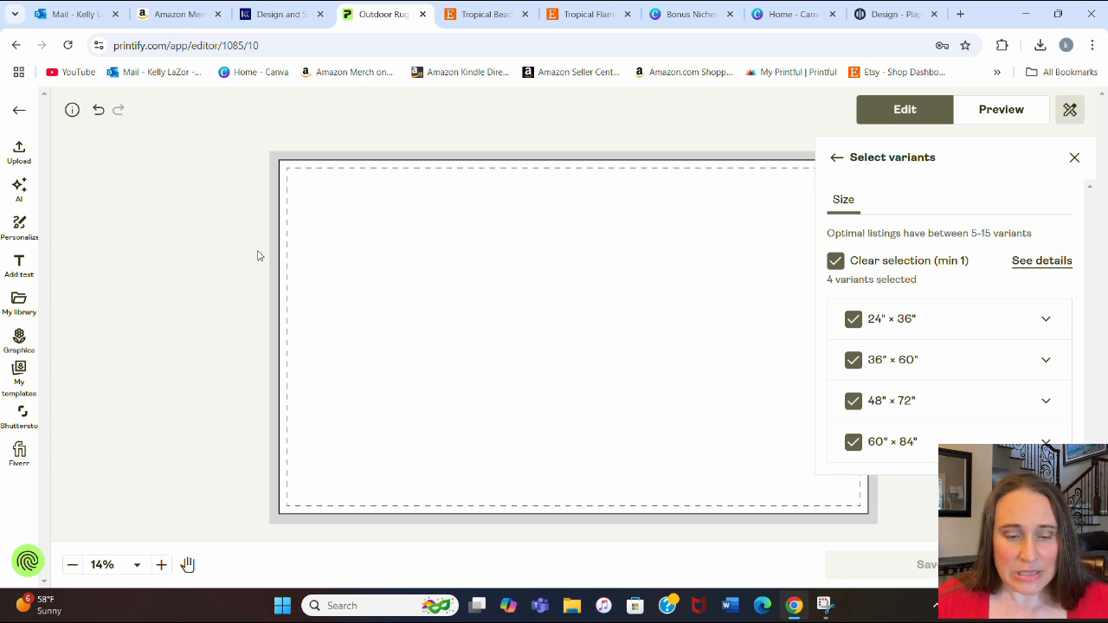
Step: Check the rug's print file requirements for uploads and switch to Canva to start a custom-size design
click(24, 156)
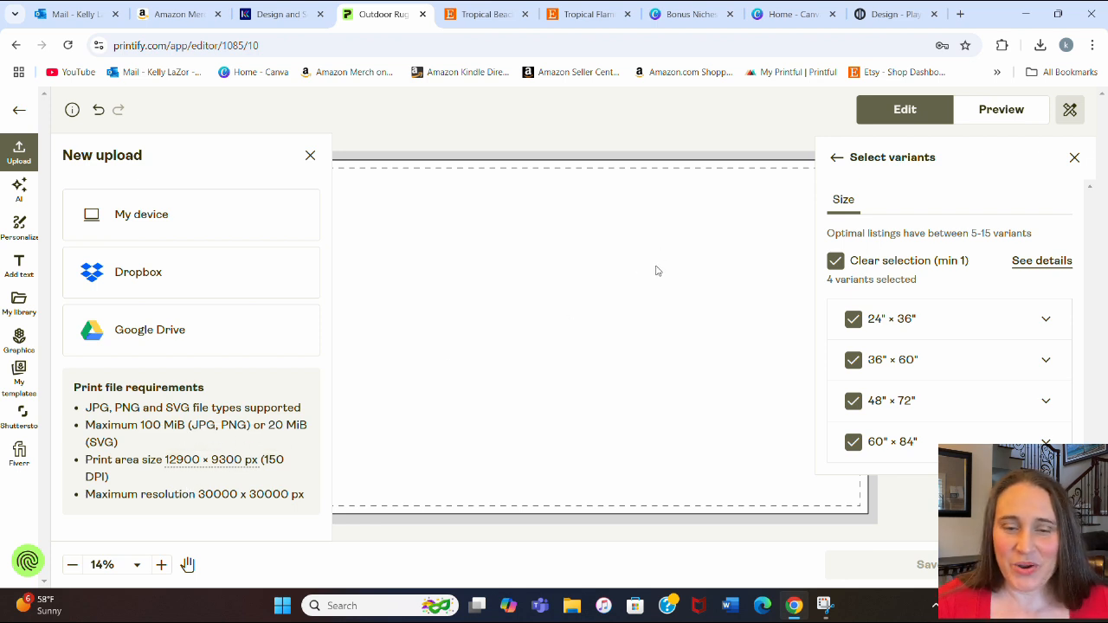
click(783, 14)
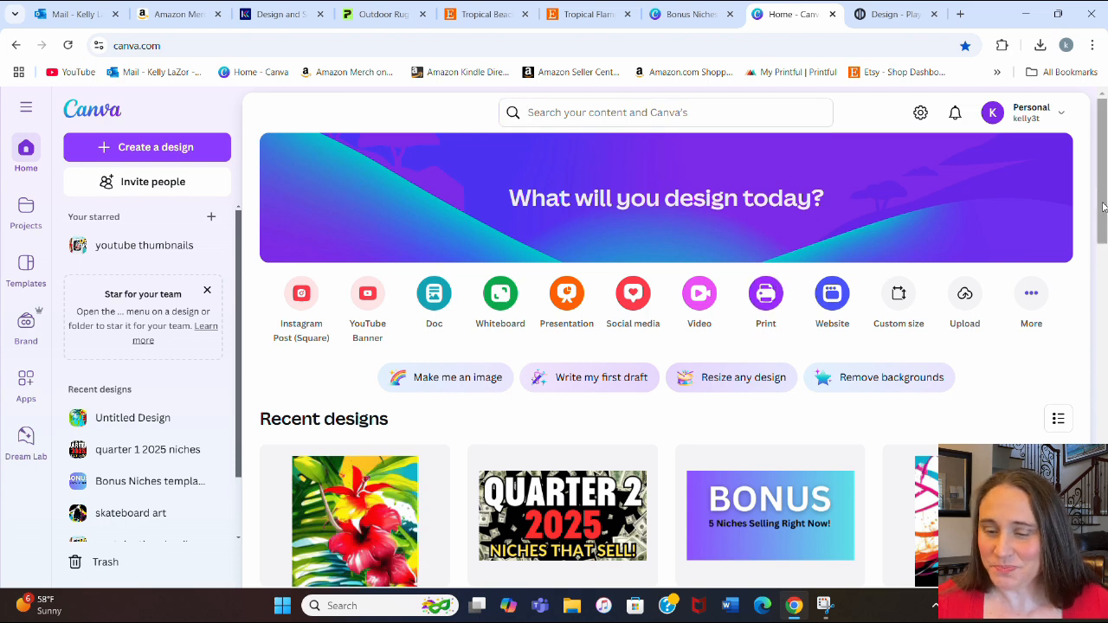
click(892, 299)
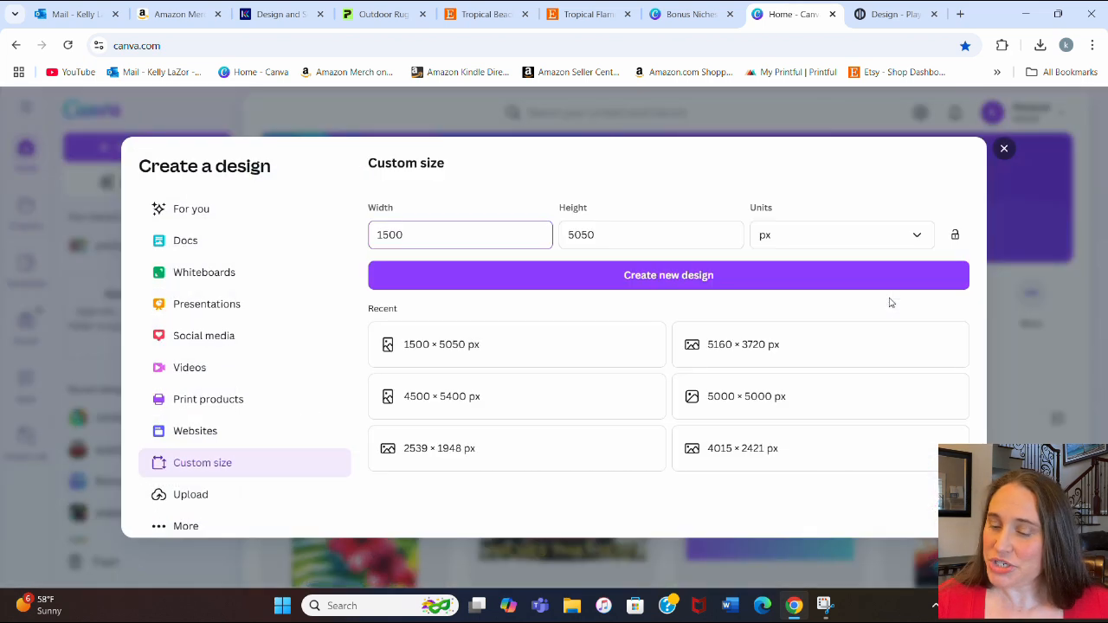
Step: Create a new blank design with a custom width of 5160 px and height of 3720 px
double_click(488, 242)
key(BackSpace)
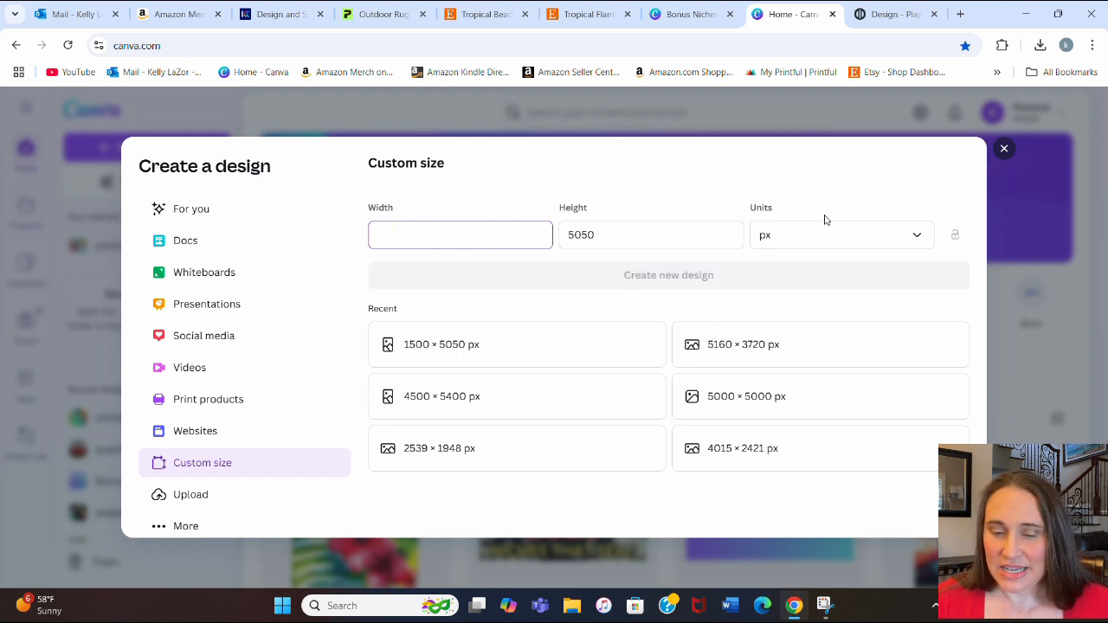
double_click(589, 243)
key(BackSpace)
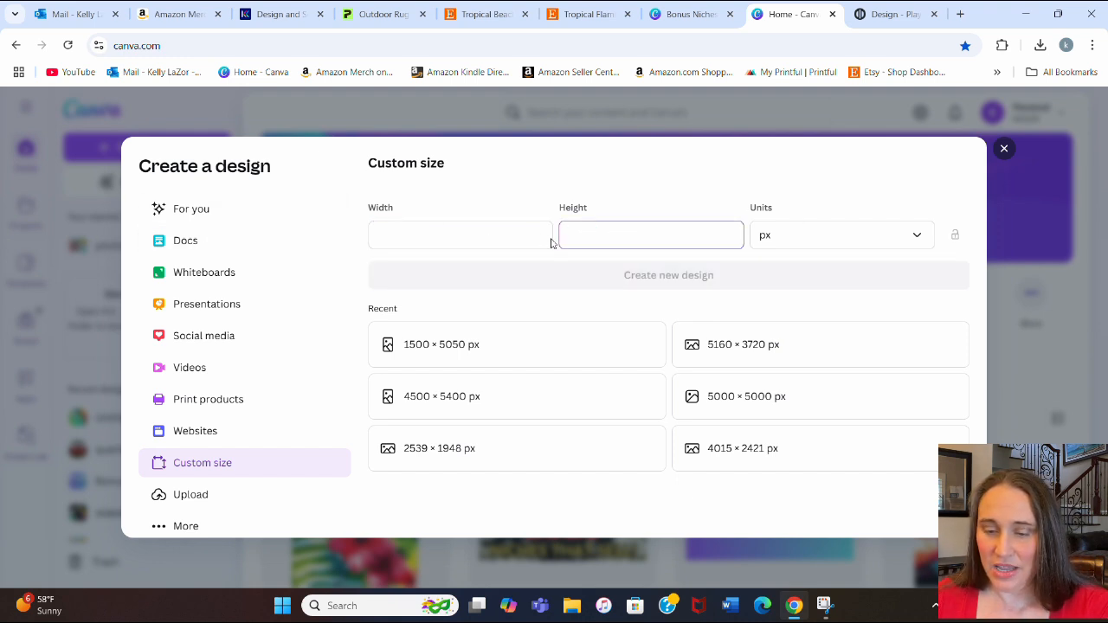
click(413, 238)
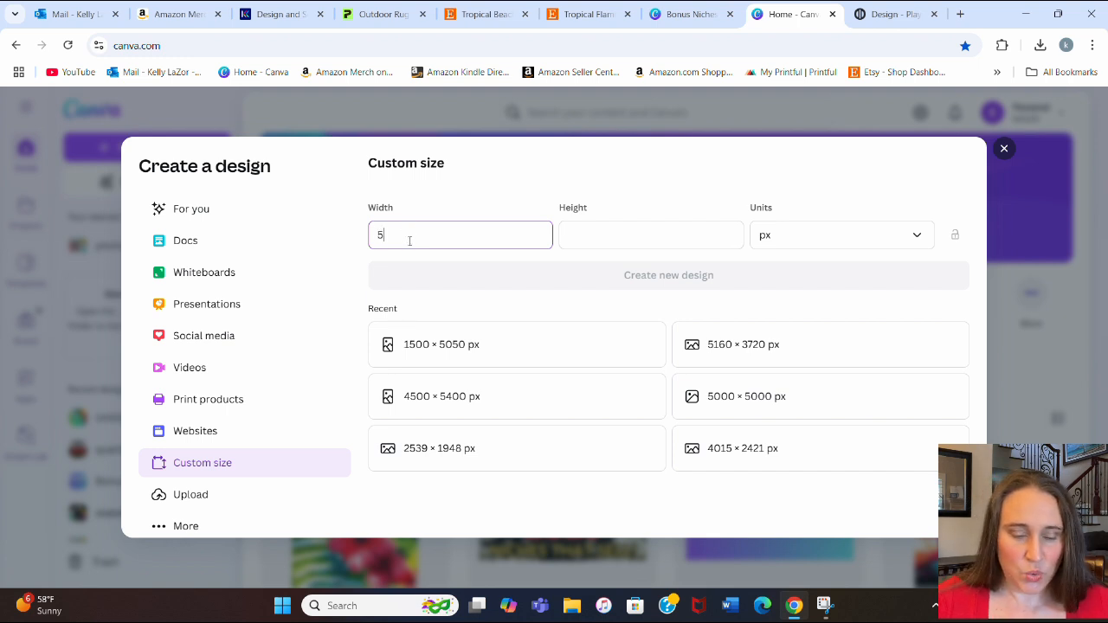
text(5160)
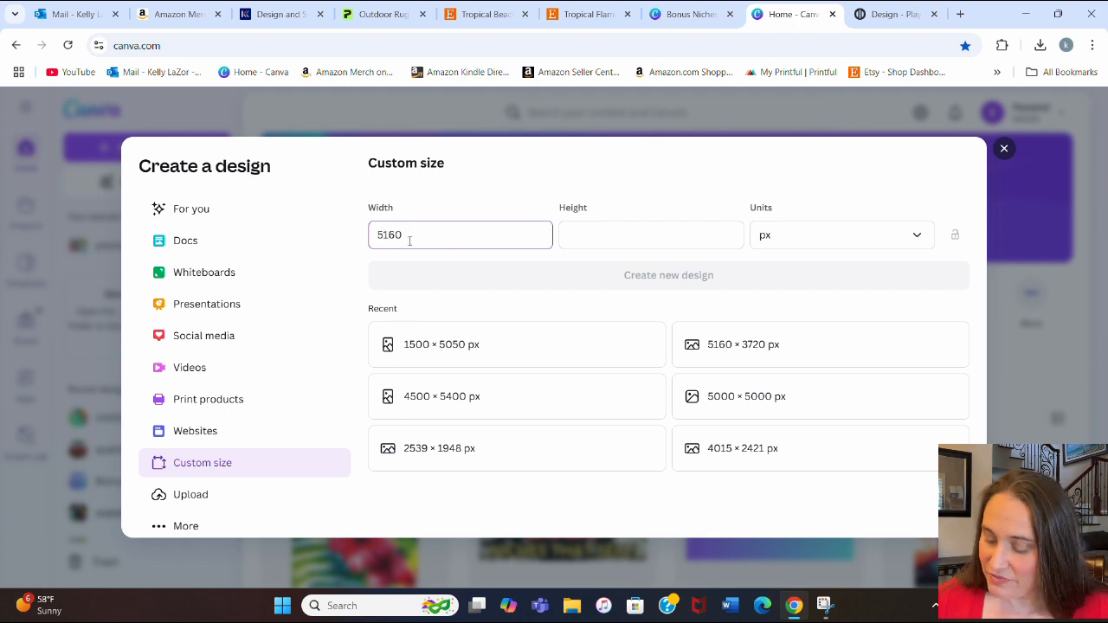
click(588, 232)
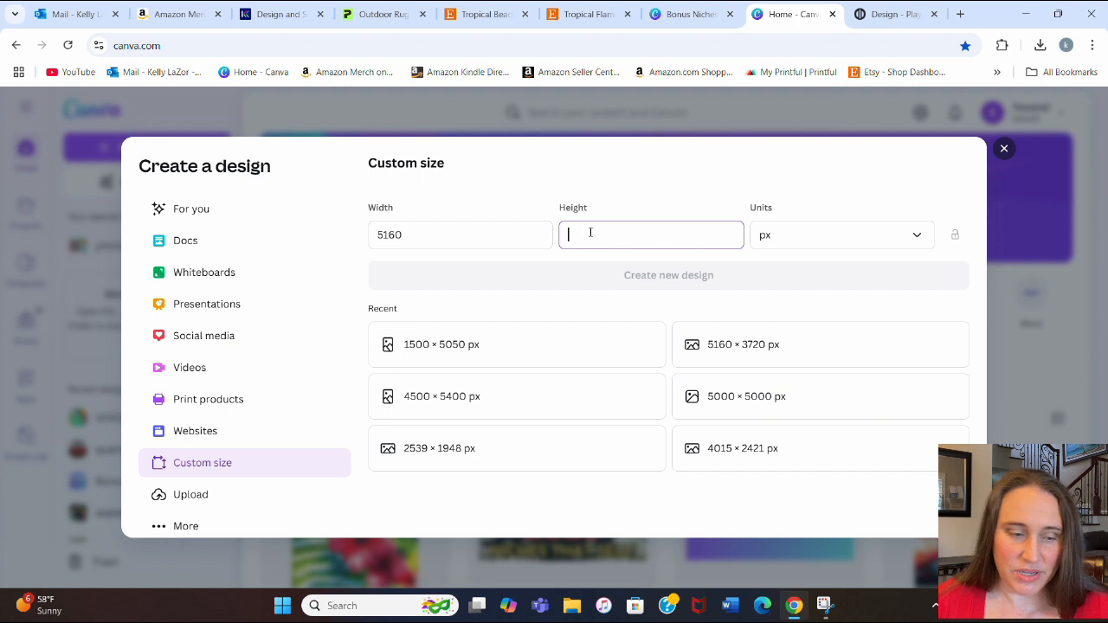
text(37)
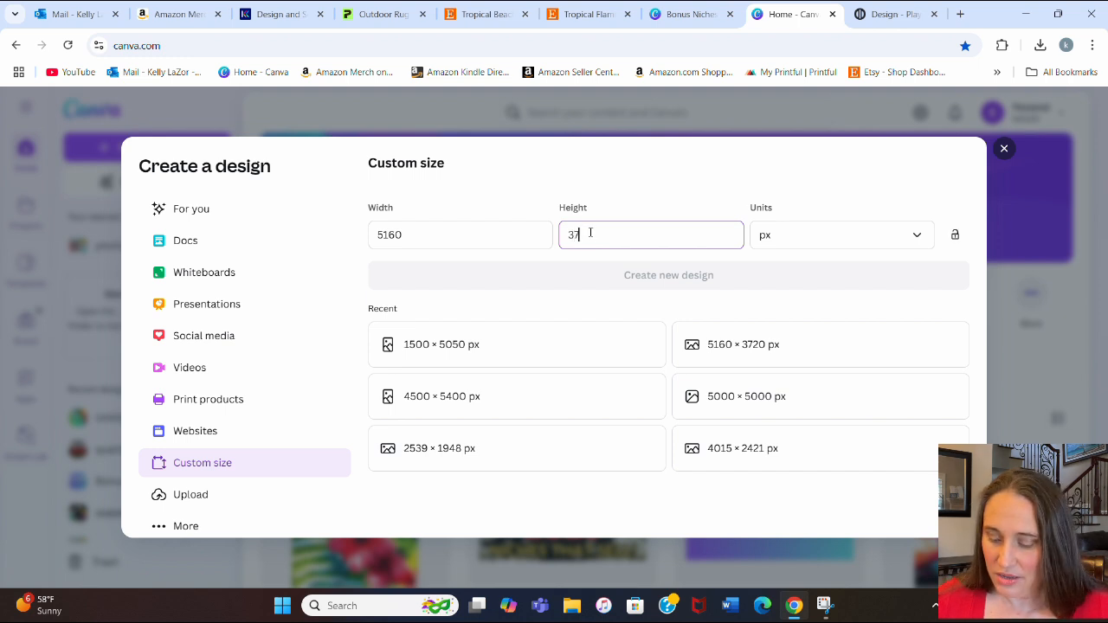
text(20)
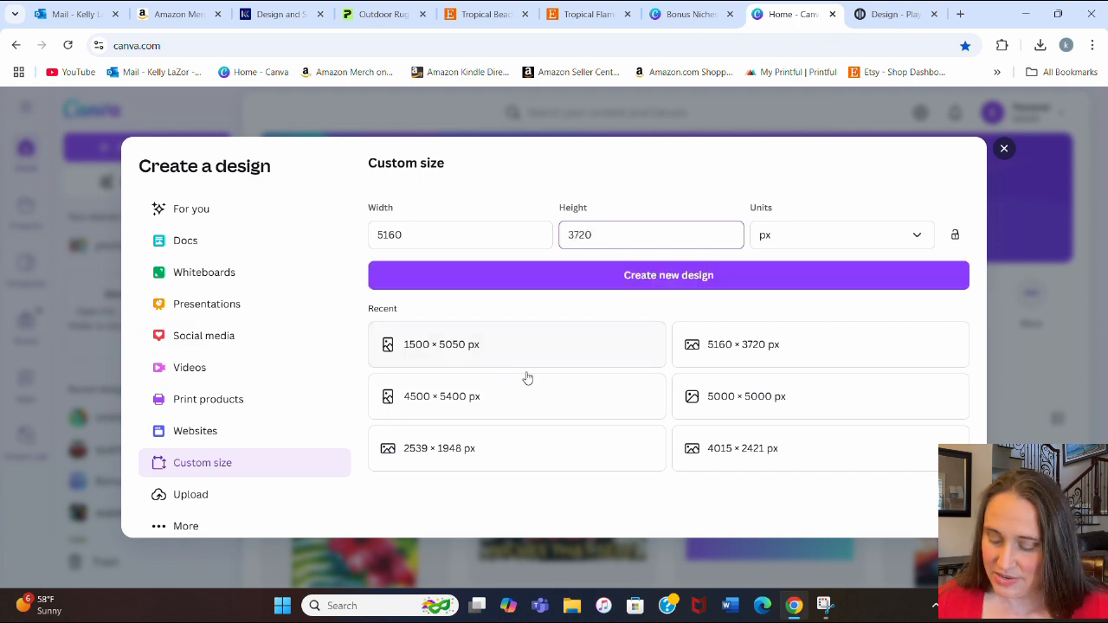
click(626, 276)
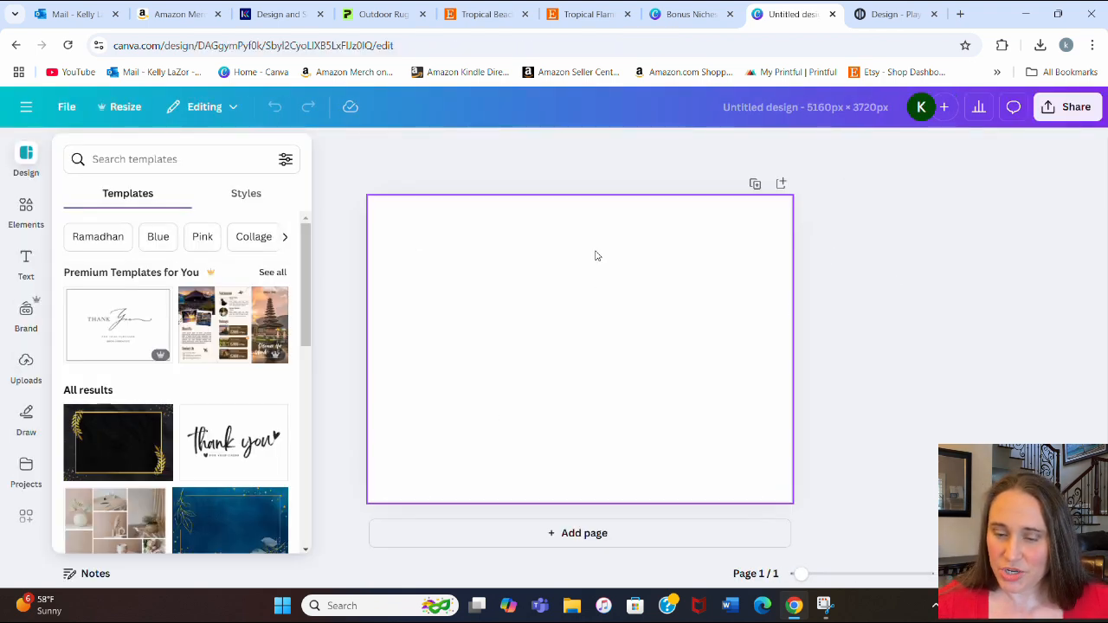
click(887, 247)
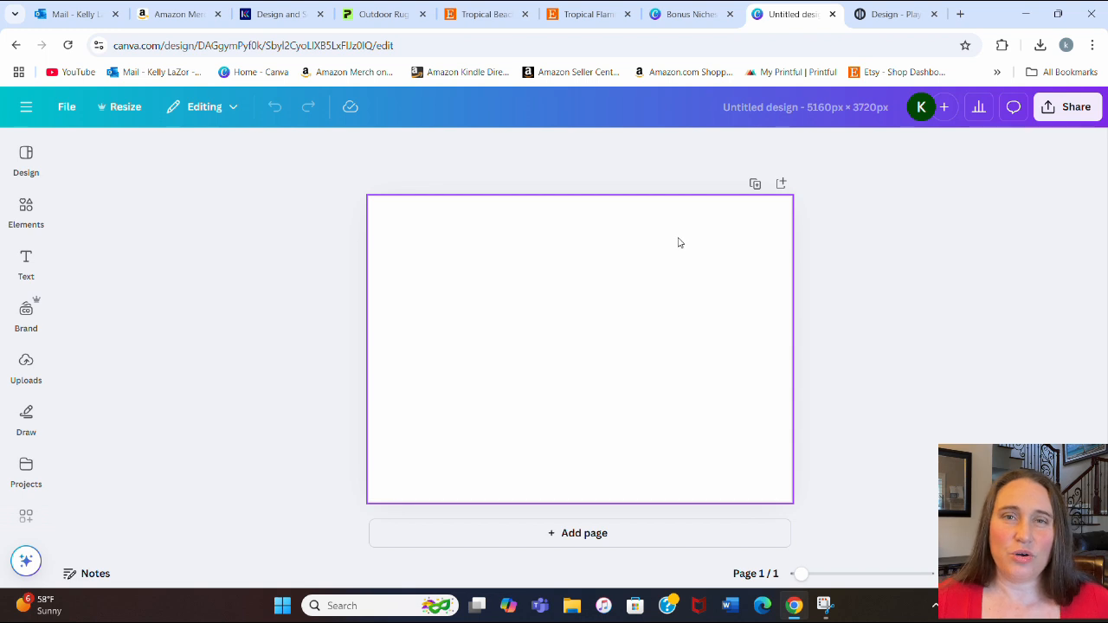
click(629, 292)
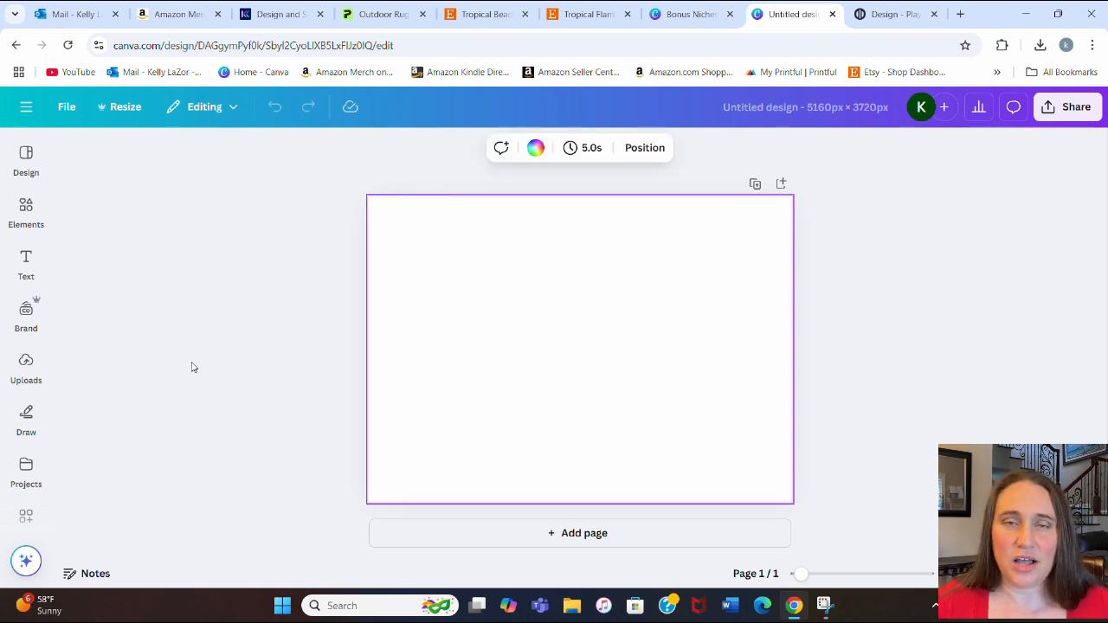
Step: Search the elements library for "flamingo" and limit the results to graphics
click(11, 212)
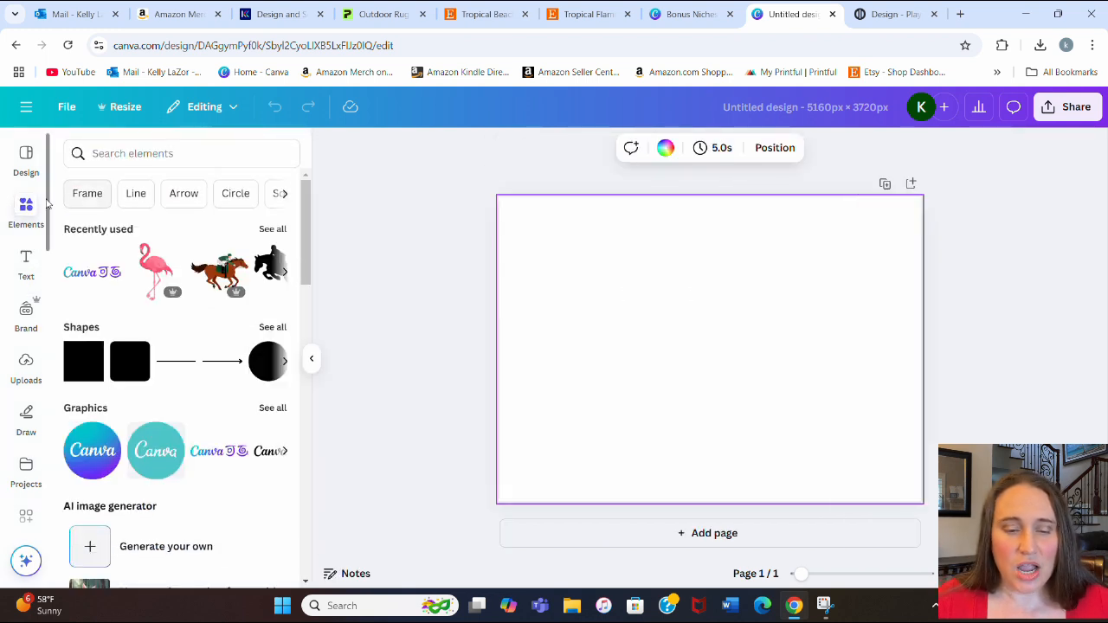
click(169, 149)
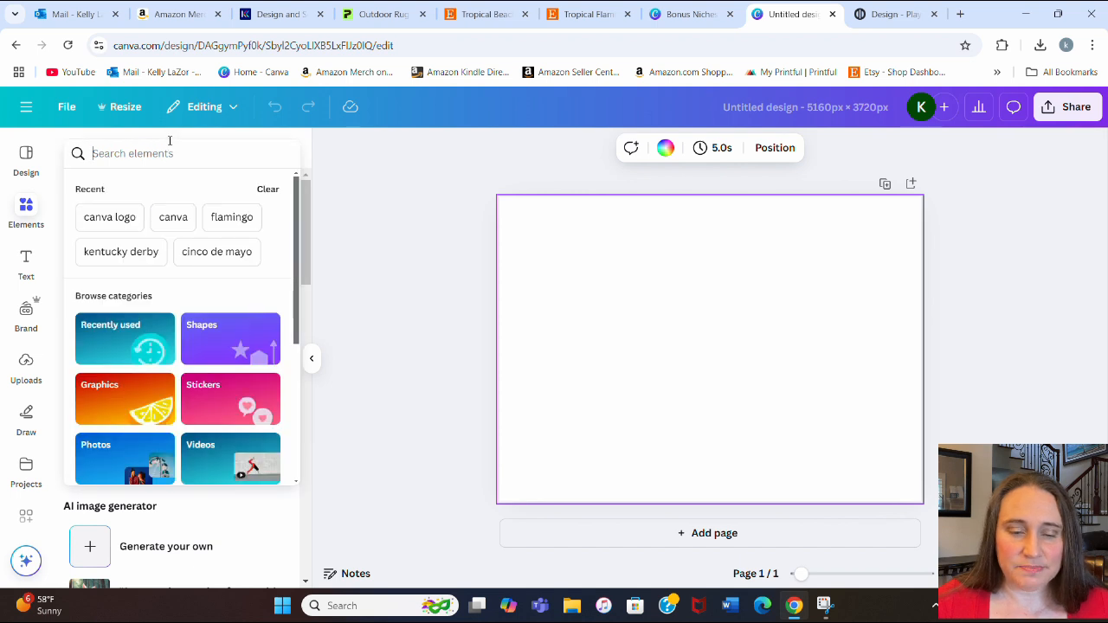
text(flamingo)
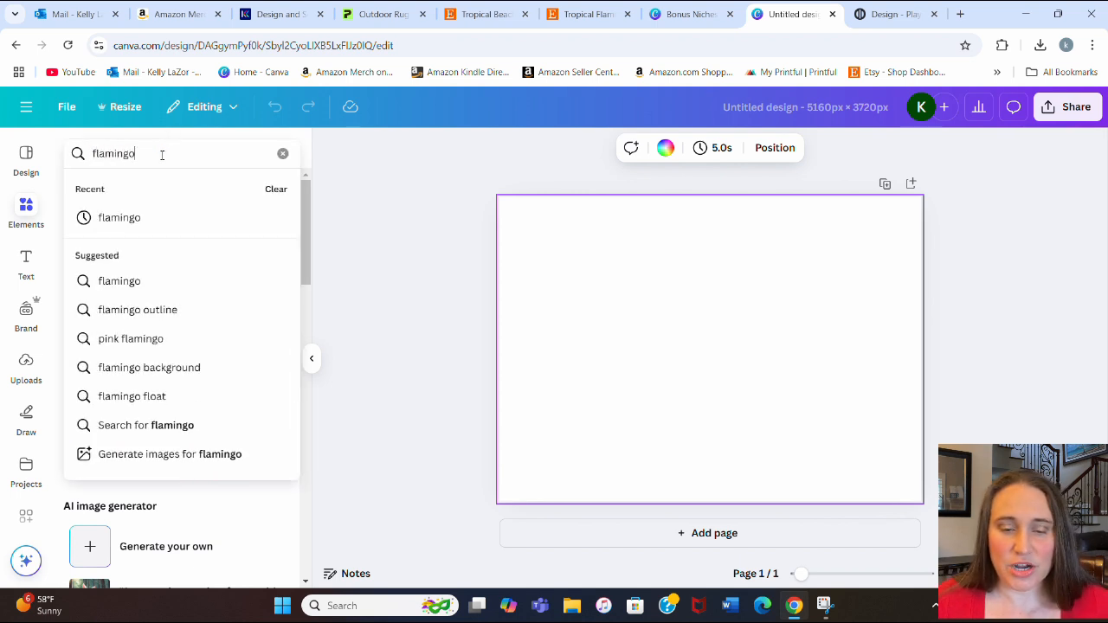
key(Return)
click(141, 257)
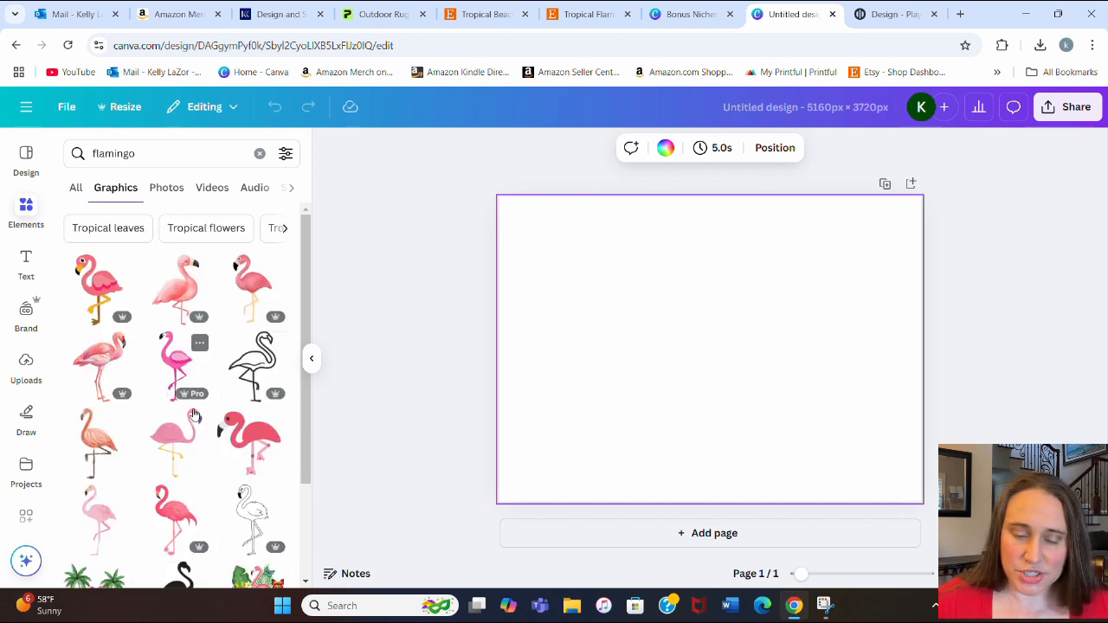
Step: Add the bright pink flamingo graphic standing with crossed legs to the page and place it in the right half
scroll(177, 389, down, 3)
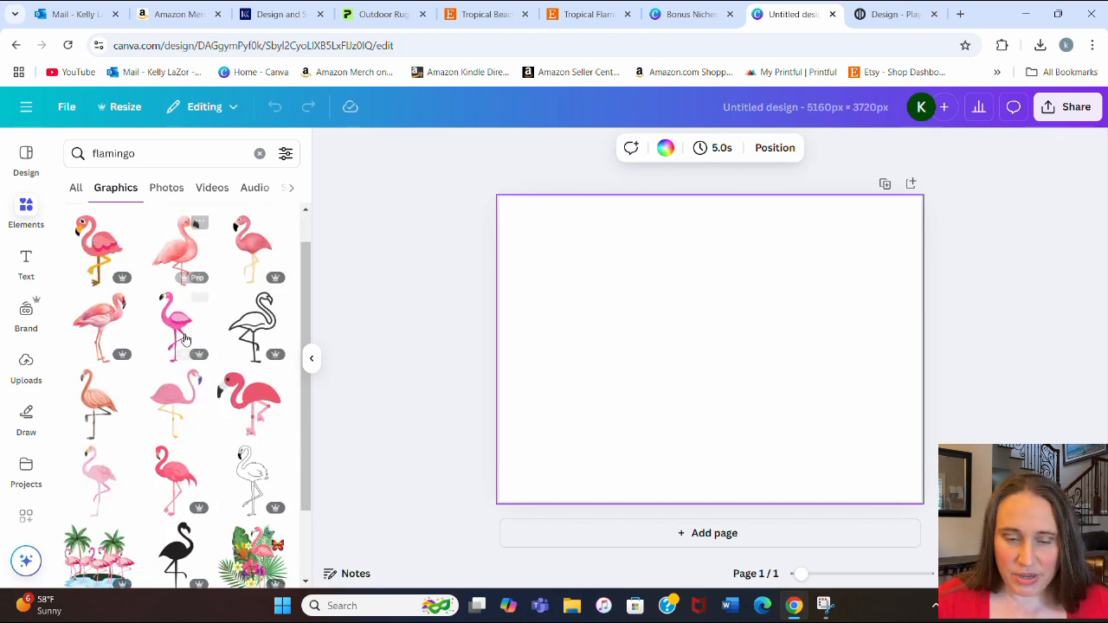
click(177, 390)
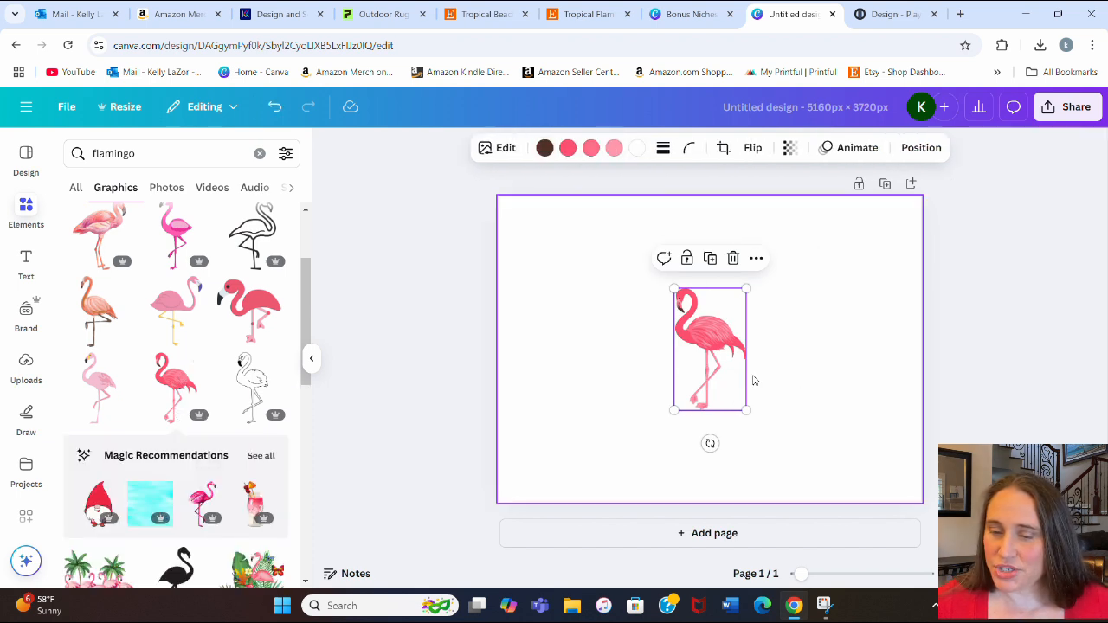
drag(710, 355, 805, 340)
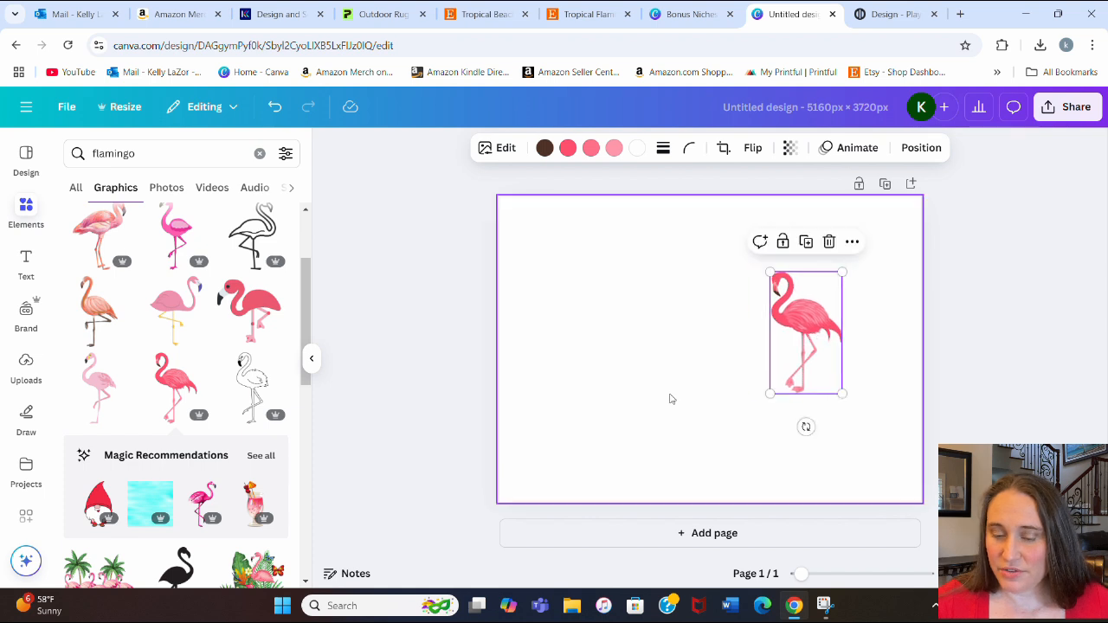
Step: Set the page background to the light pink taken from the flamingo's document colors
click(623, 369)
click(625, 148)
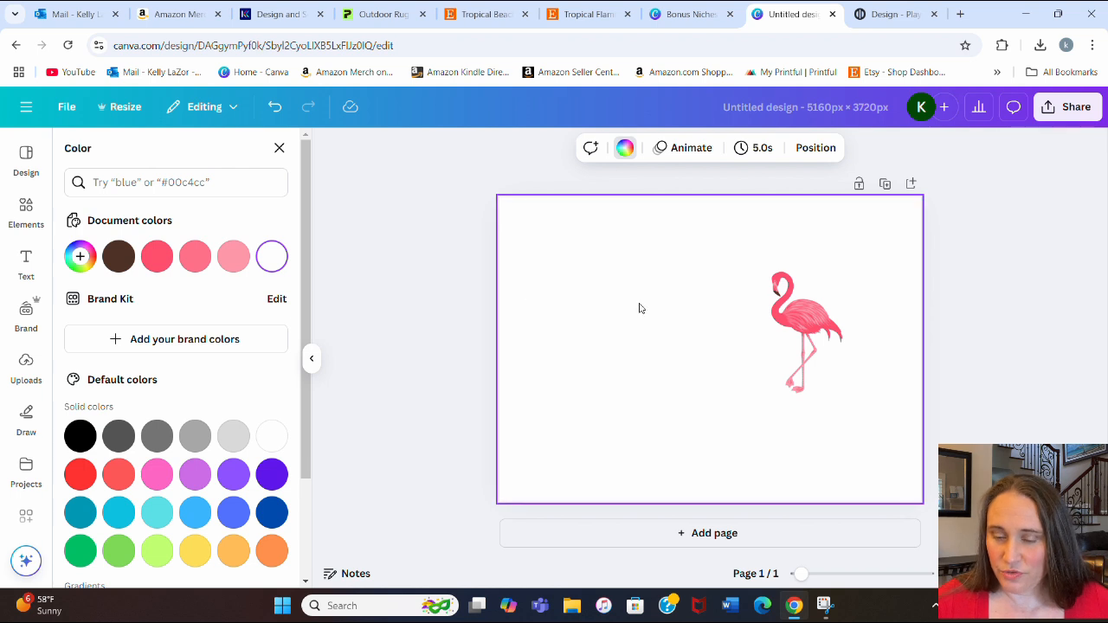
click(233, 256)
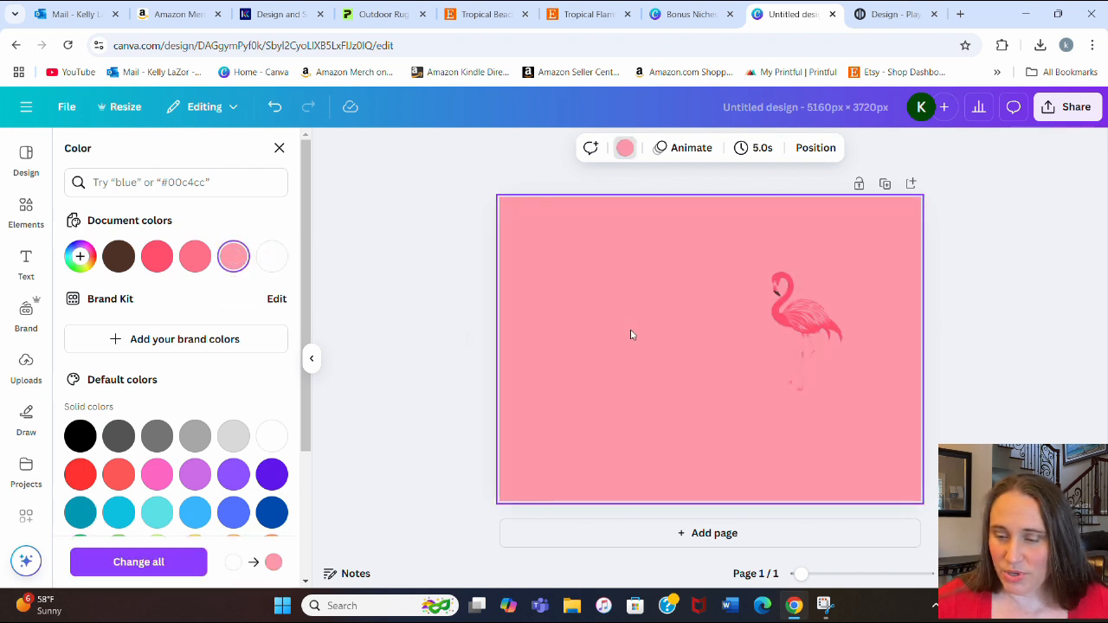
click(466, 347)
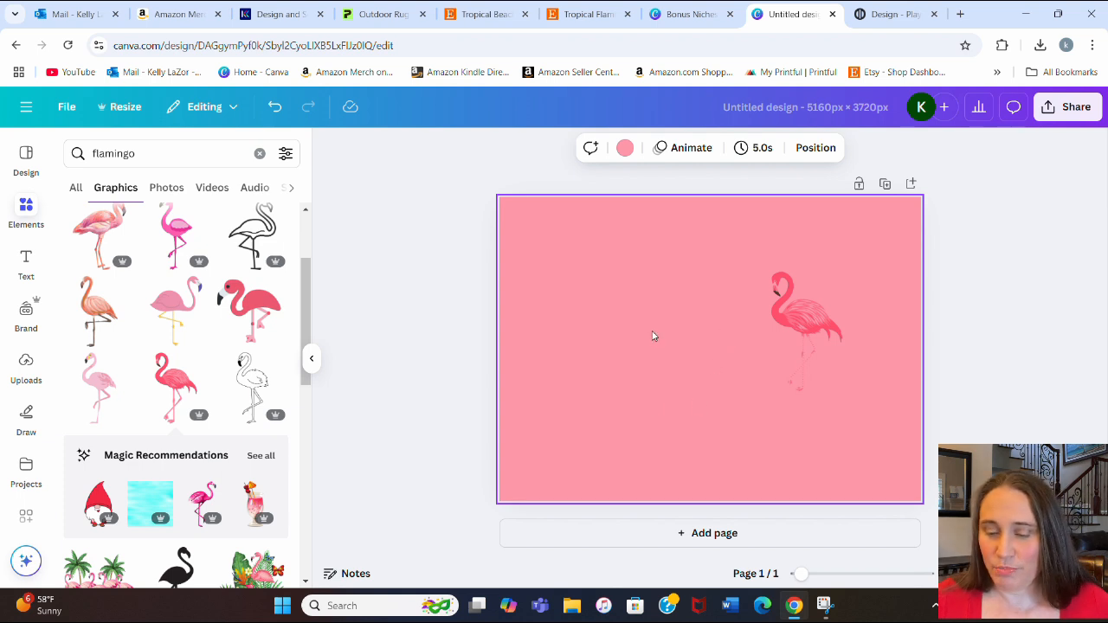
Step: Add a white rectangle and stretch it into a full-height vertical stripe in the left half of the page
key(r)
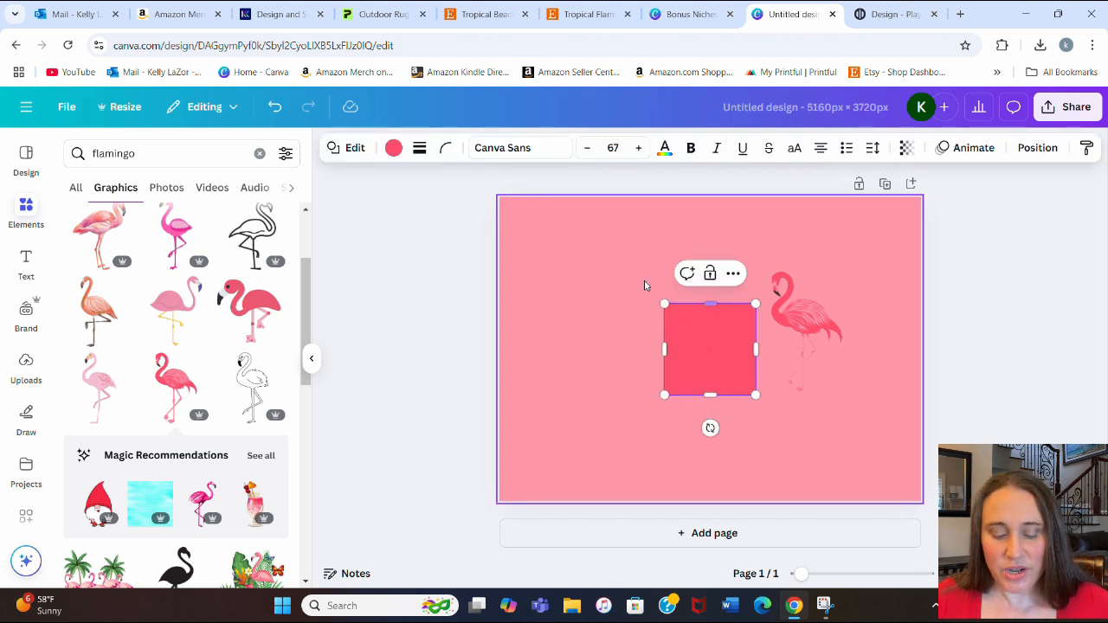
click(394, 151)
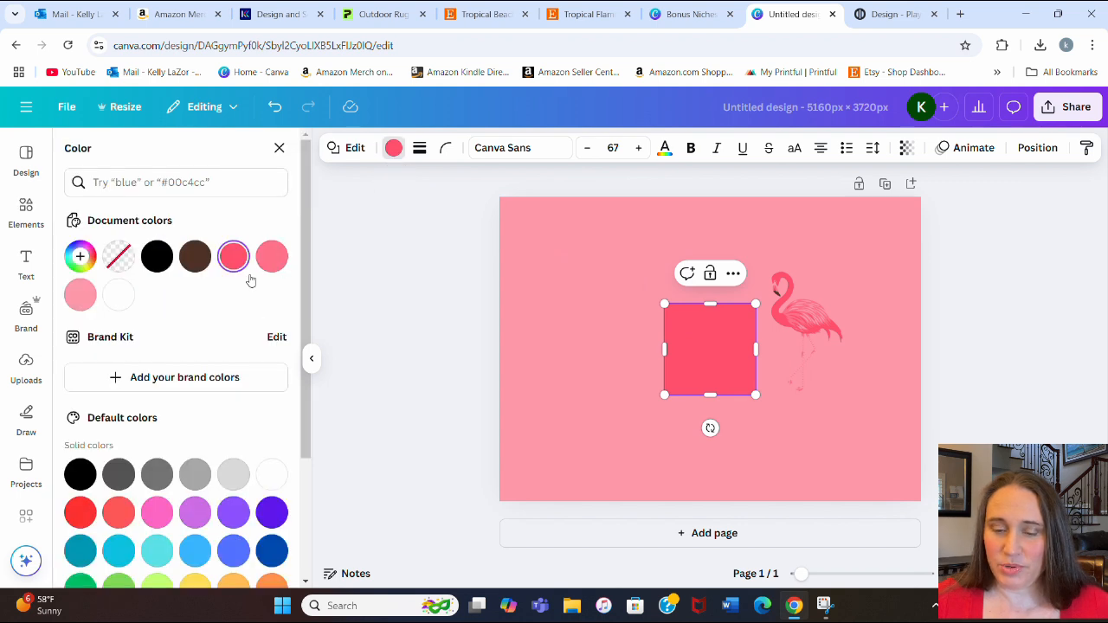
click(119, 294)
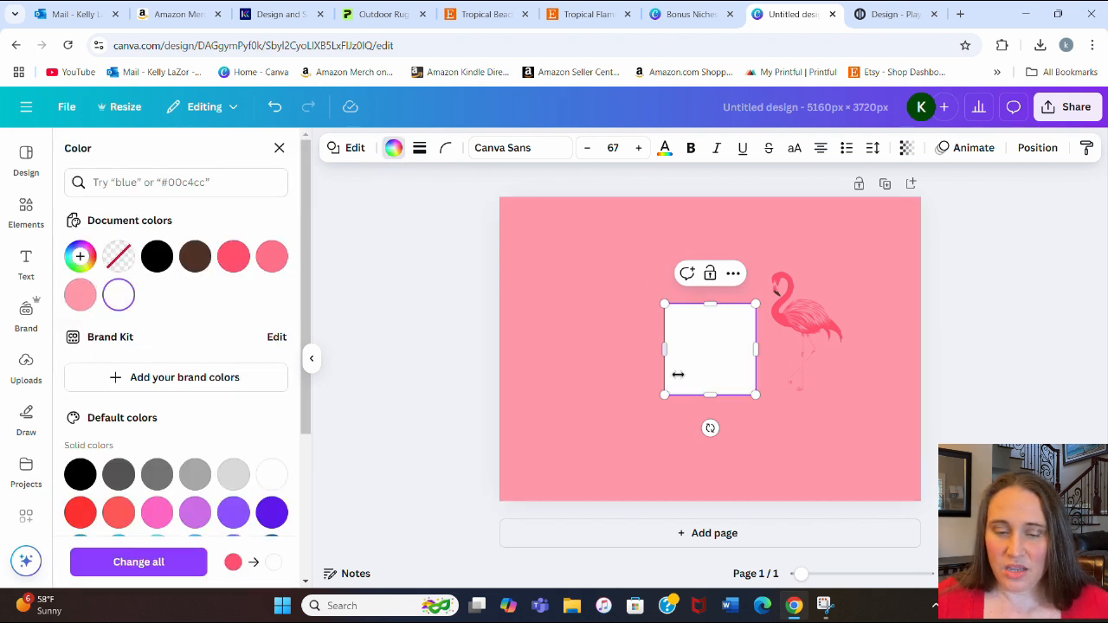
click(577, 349)
drag(727, 350, 614, 507)
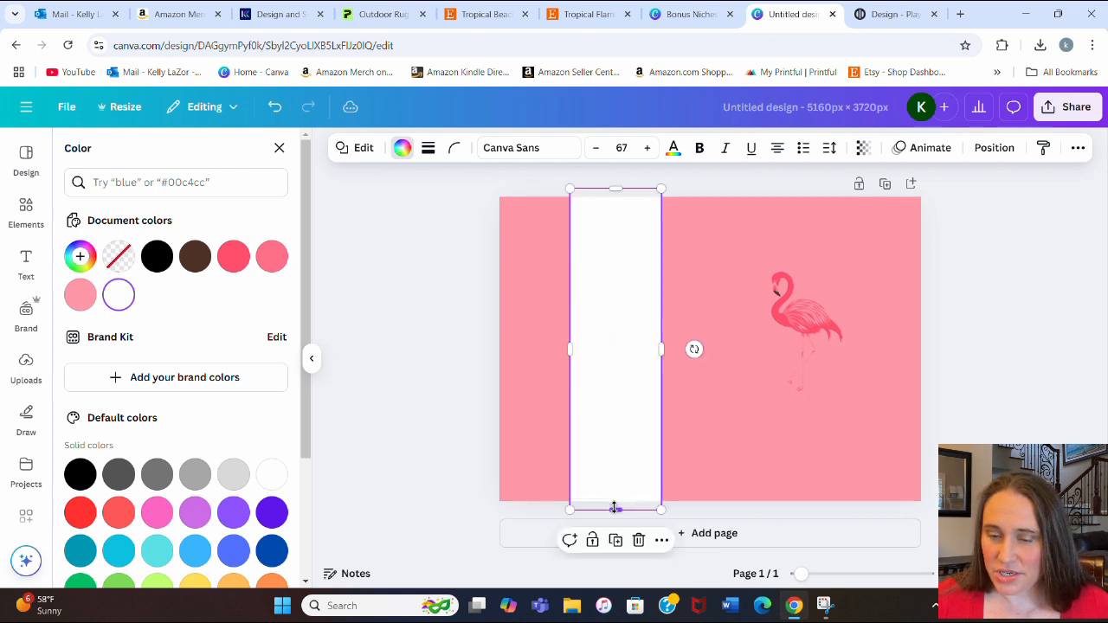
Step: Duplicate the white stripe and place the copy over the flamingo in the right half of the page
click(641, 366)
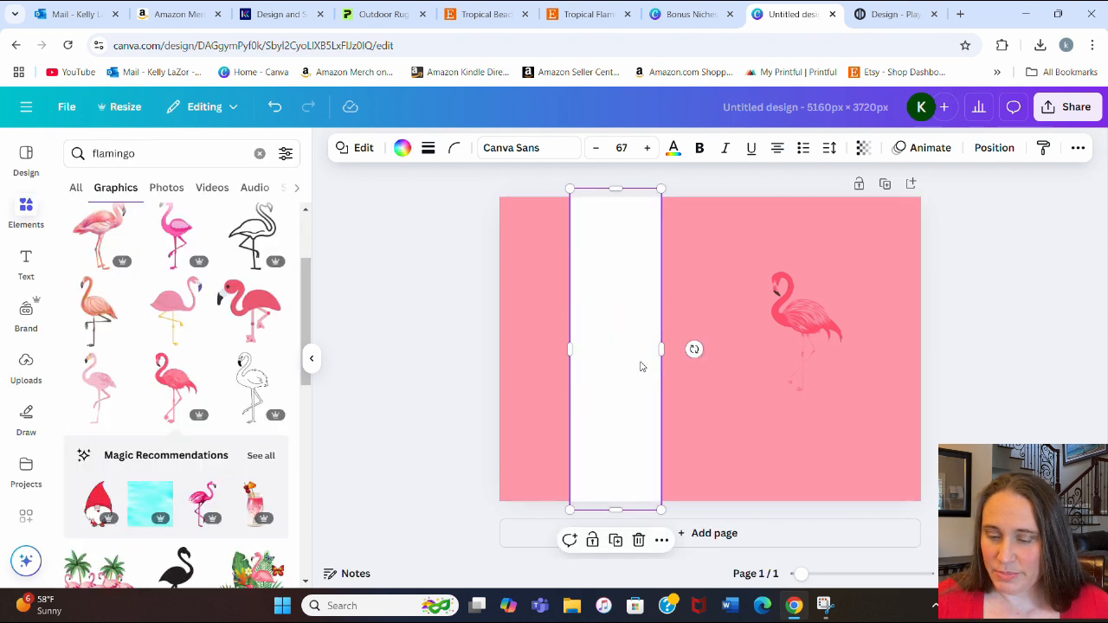
click(641, 368)
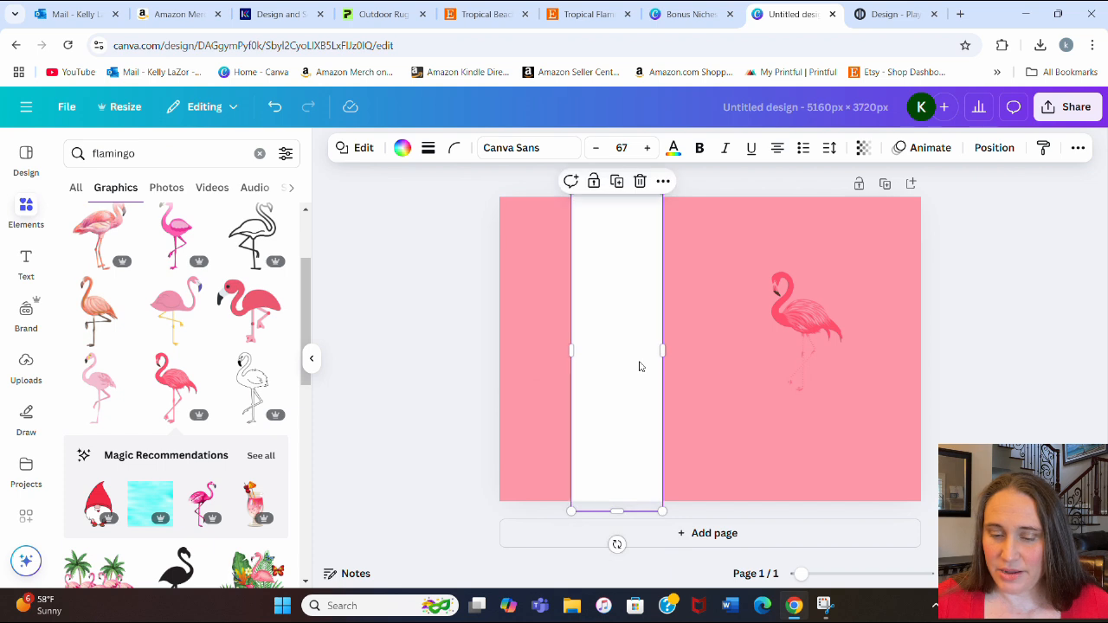
click(520, 371)
drag(618, 371, 805, 374)
click(1029, 358)
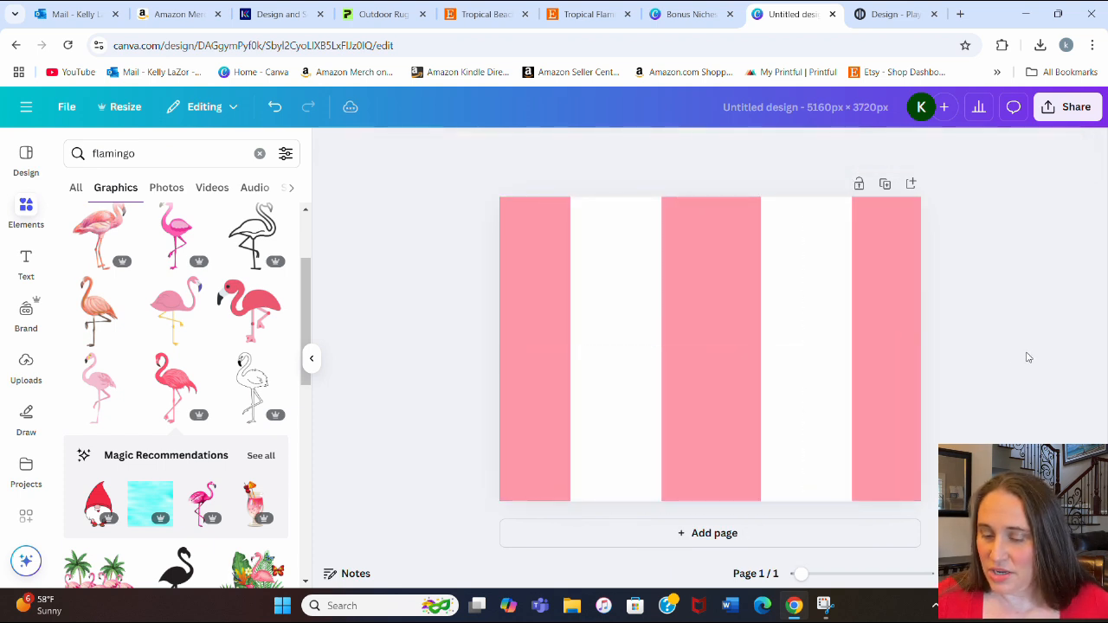
Step: Send the right white stripe behind the flamingo and move the flamingo down to about mid-height of the stripe
click(778, 363)
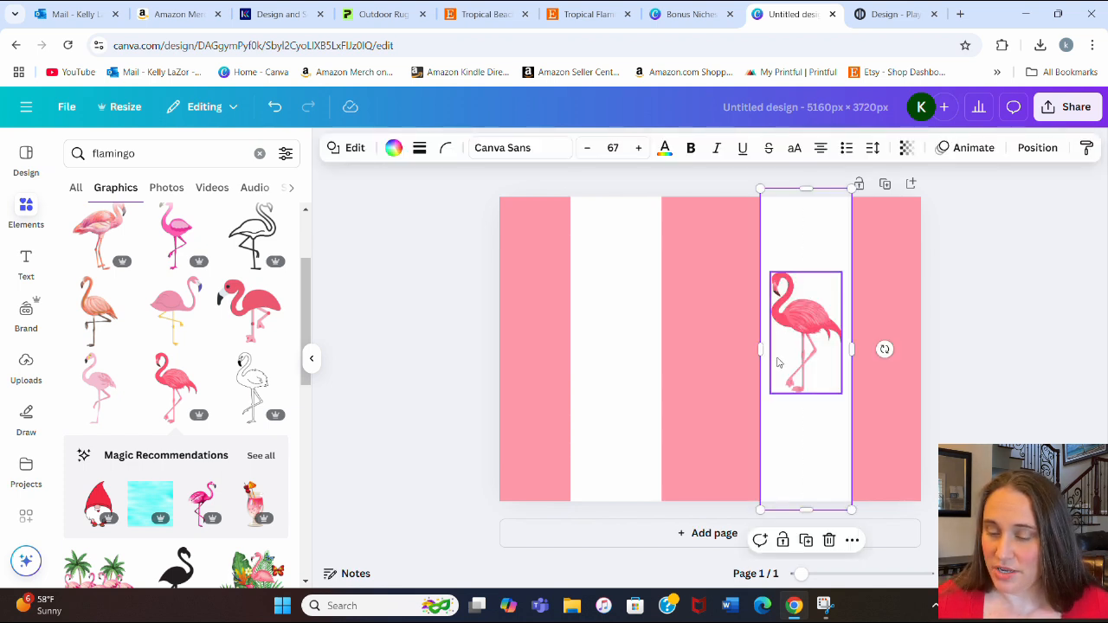
click(1022, 324)
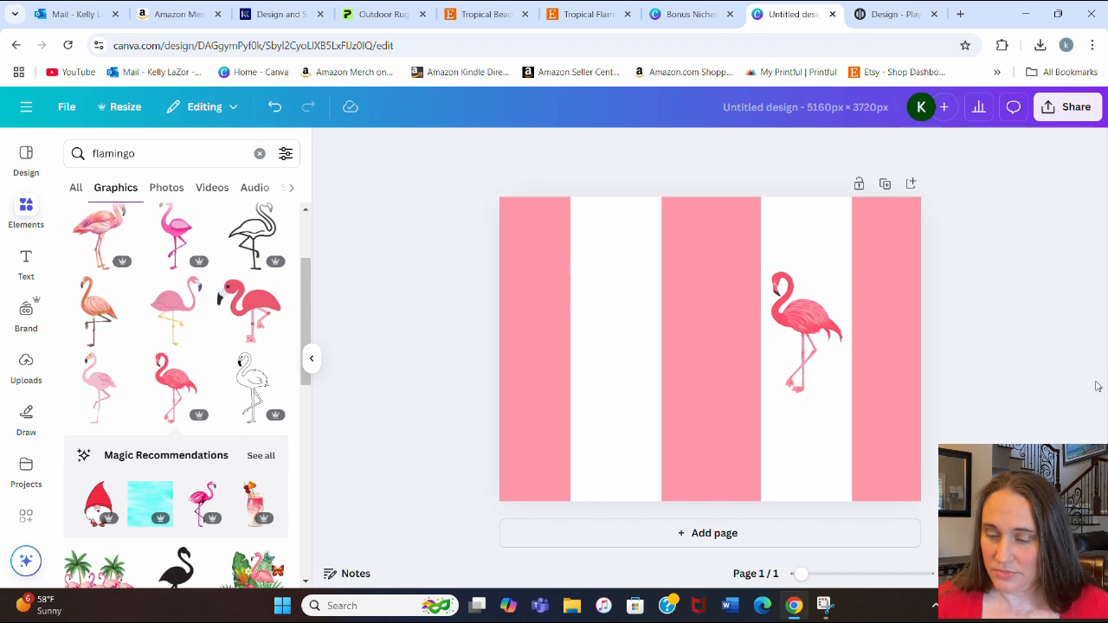
drag(804, 337, 804, 360)
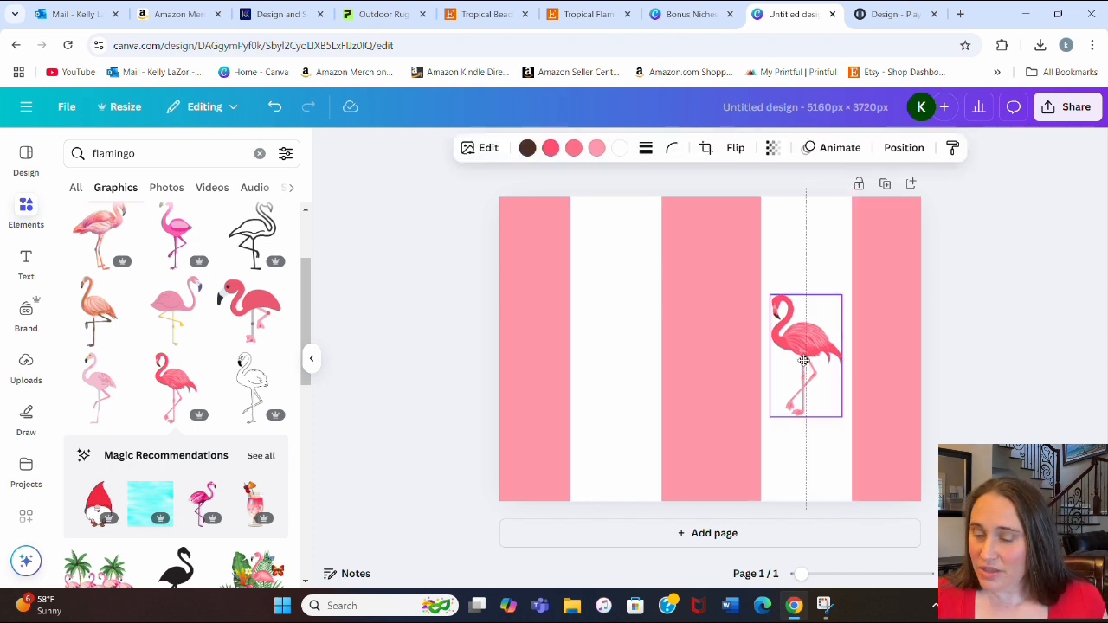
click(1022, 334)
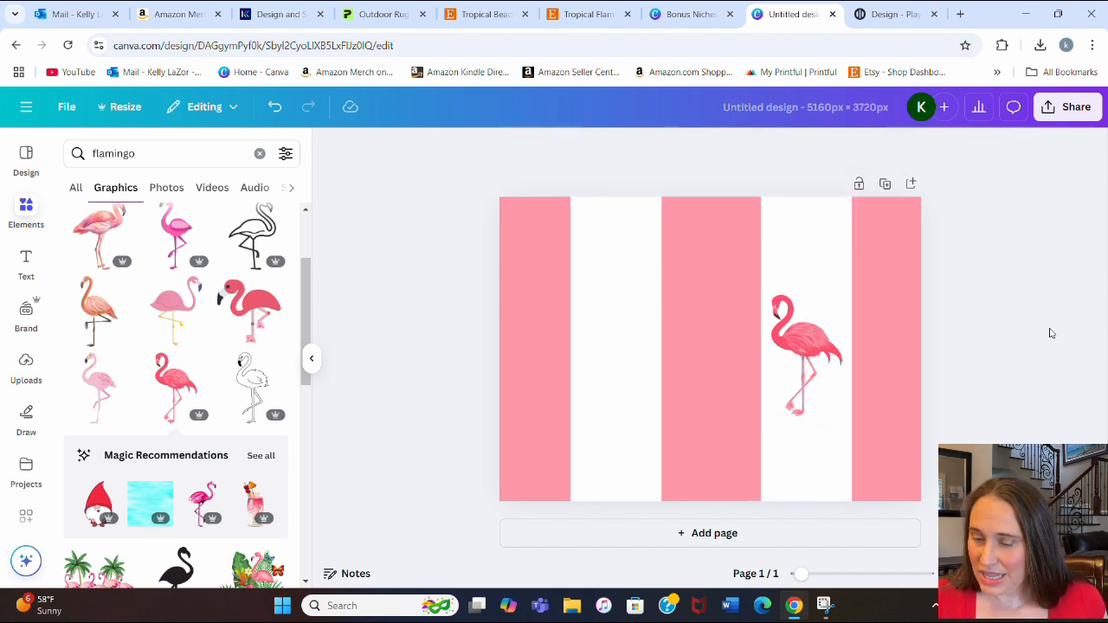
Step: Widen the left white stripe slightly toward the middle of the page
click(626, 395)
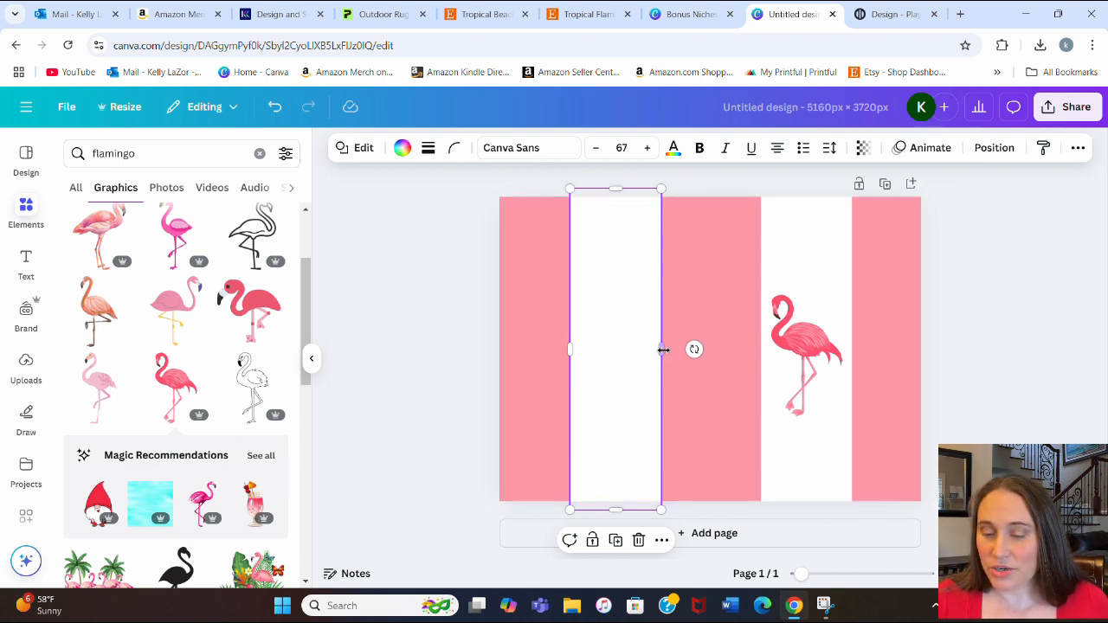
drag(661, 349, 680, 351)
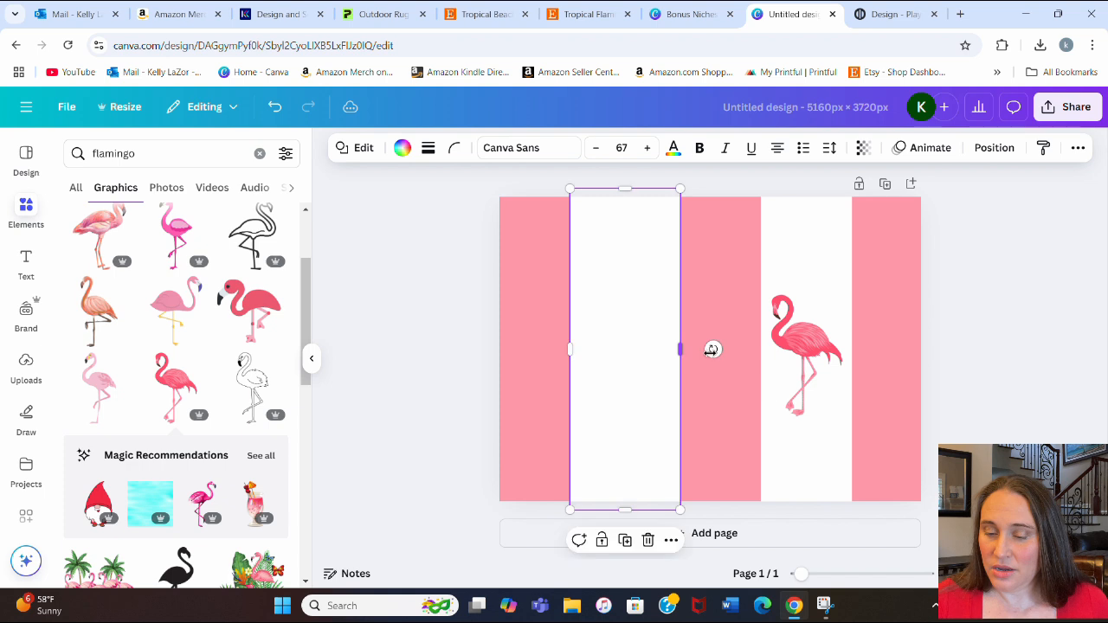
click(963, 331)
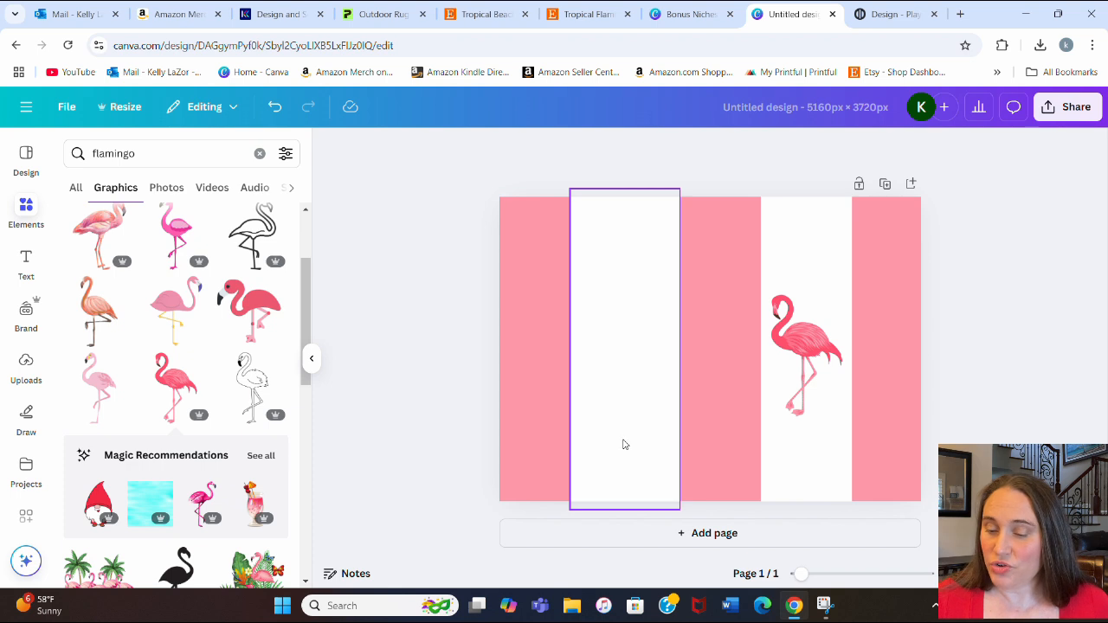
Step: Add a dark pink rectangle and reshape it into a thin full-height stripe along the left white stripe's inner edge
key(r)
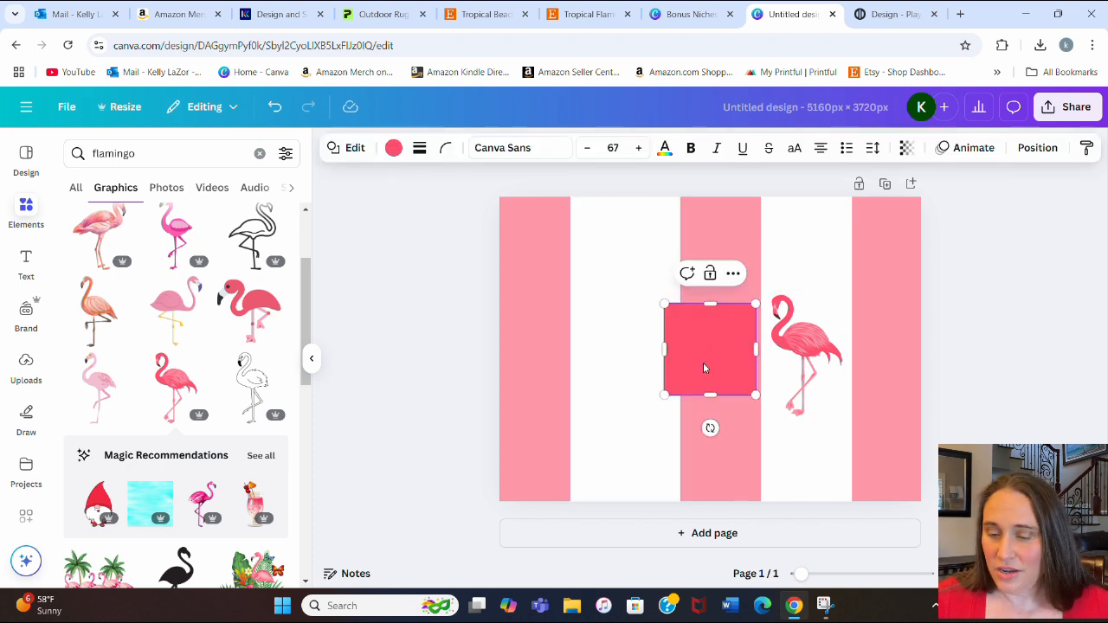
drag(703, 363, 635, 349)
click(394, 149)
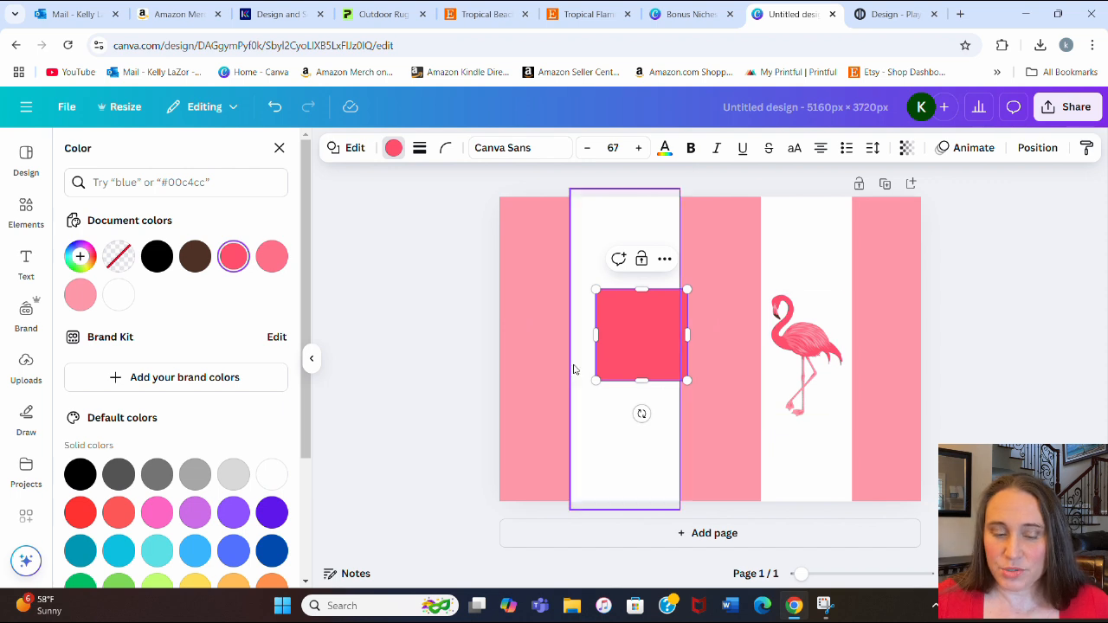
click(671, 352)
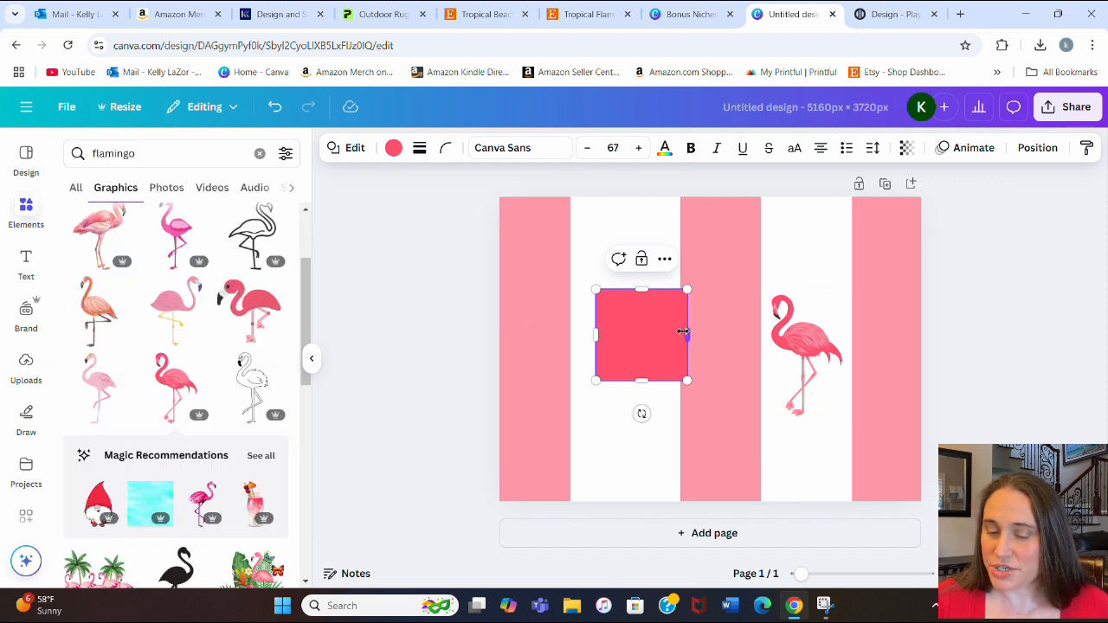
drag(596, 334, 666, 335)
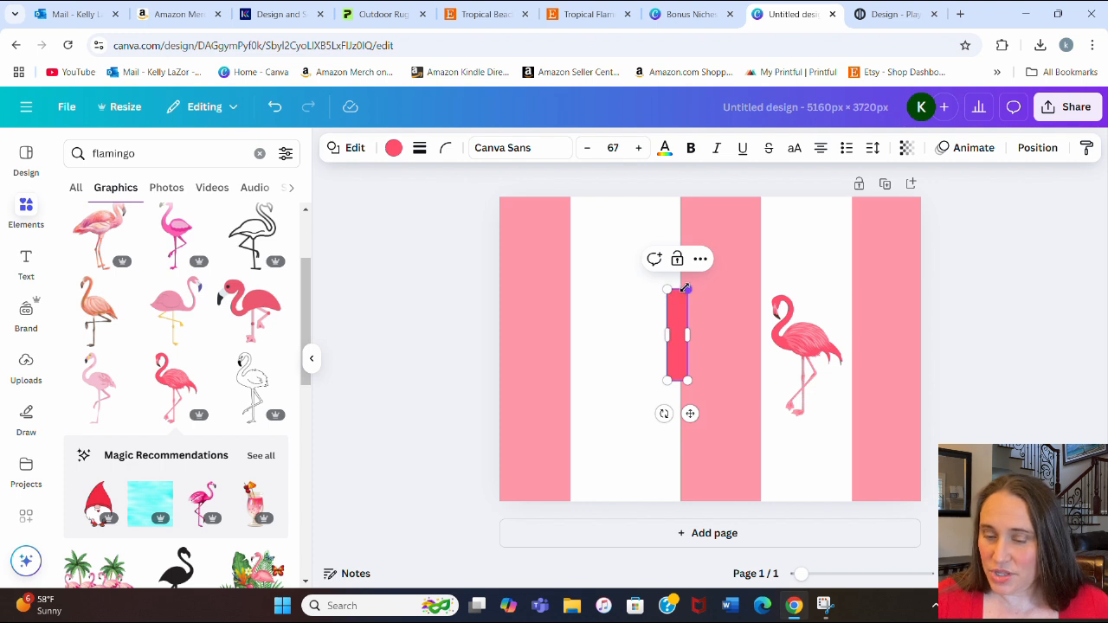
drag(686, 289, 683, 197)
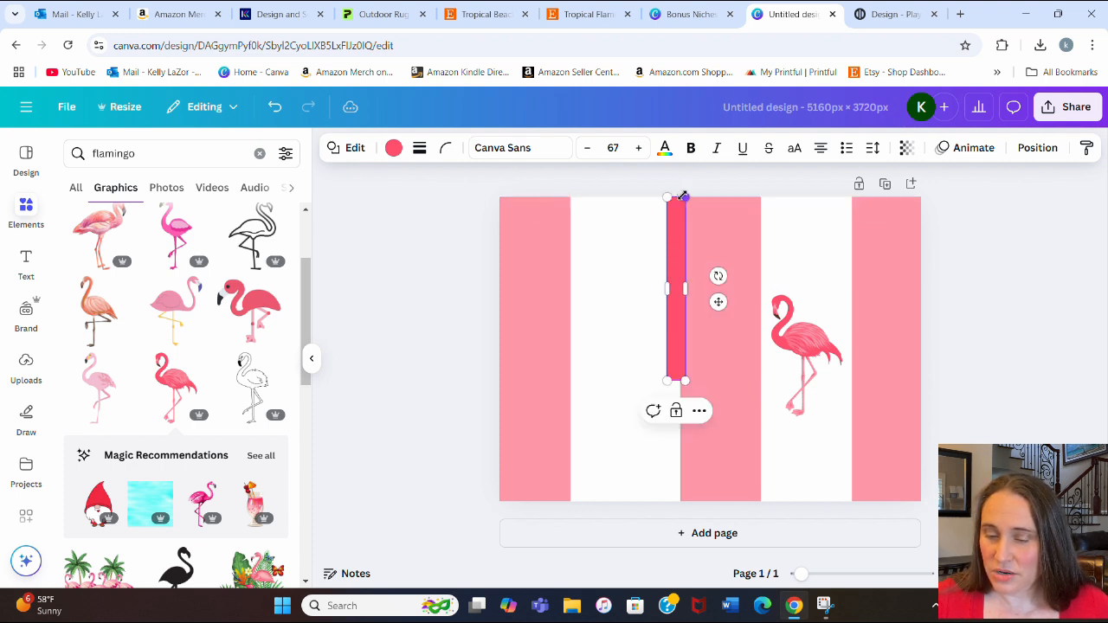
drag(678, 381, 684, 510)
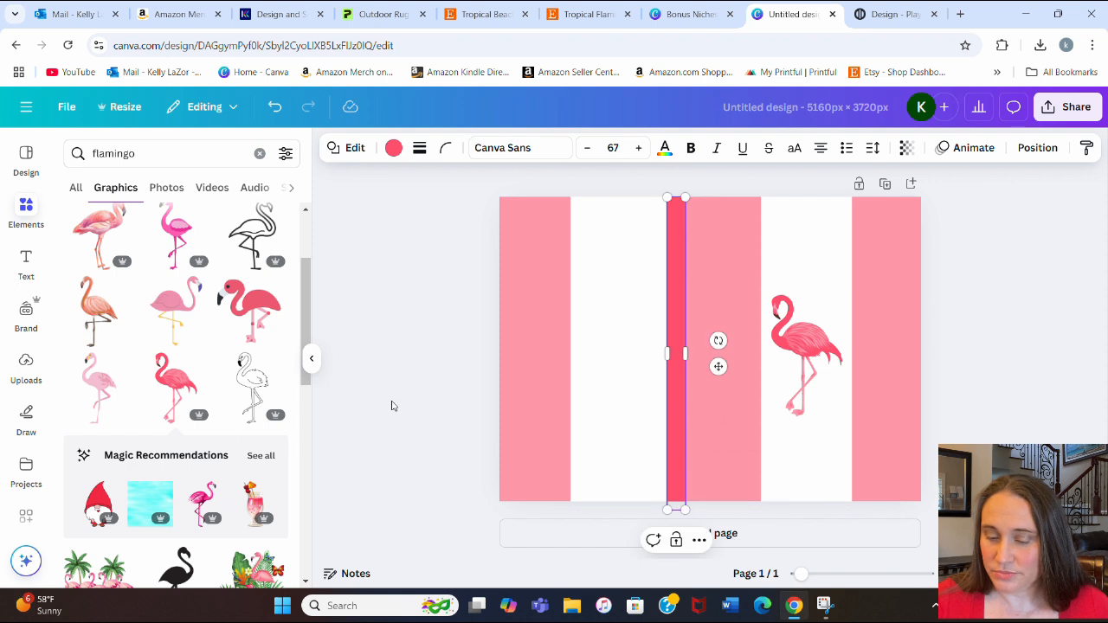
click(394, 405)
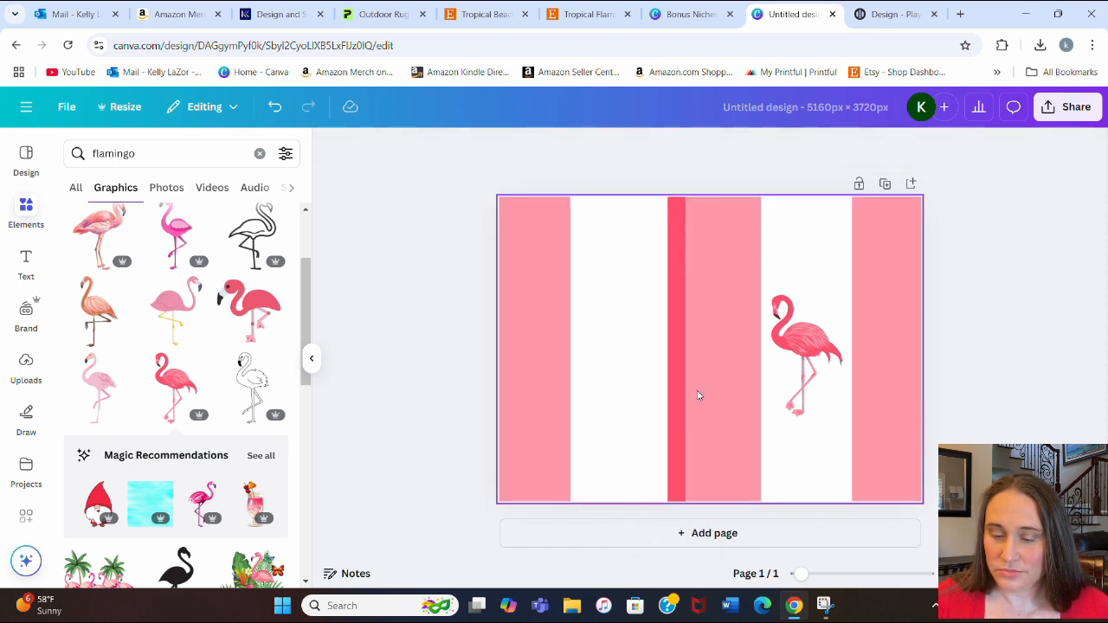
Step: Nudge the thin dark pink stripe slightly and place a copy of it near the left white stripe's outer edge
click(670, 387)
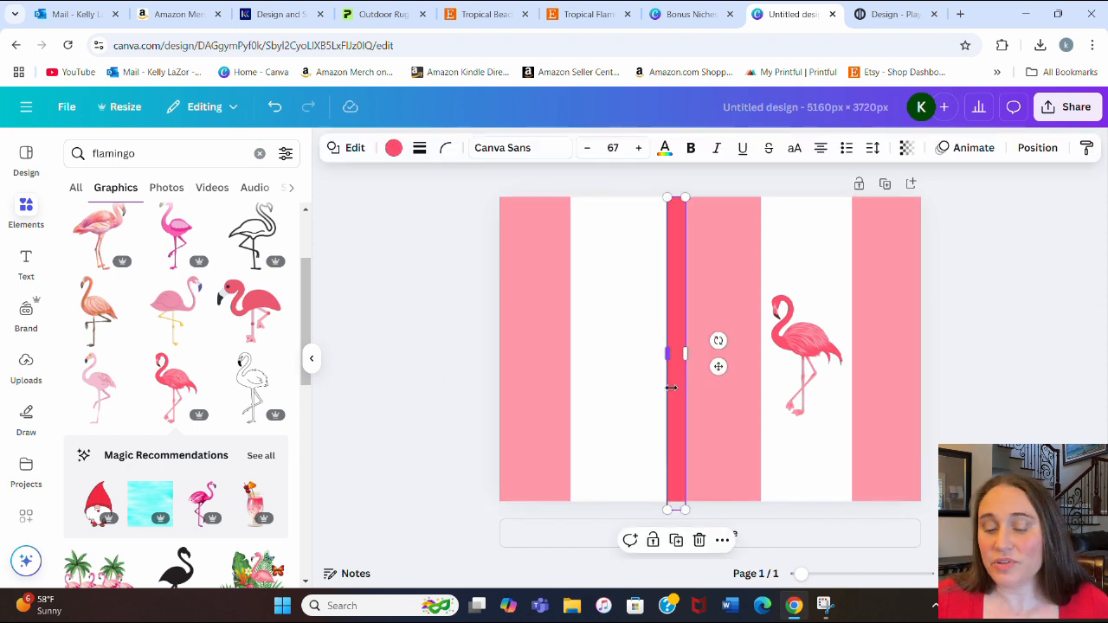
drag(671, 387, 673, 389)
click(626, 408)
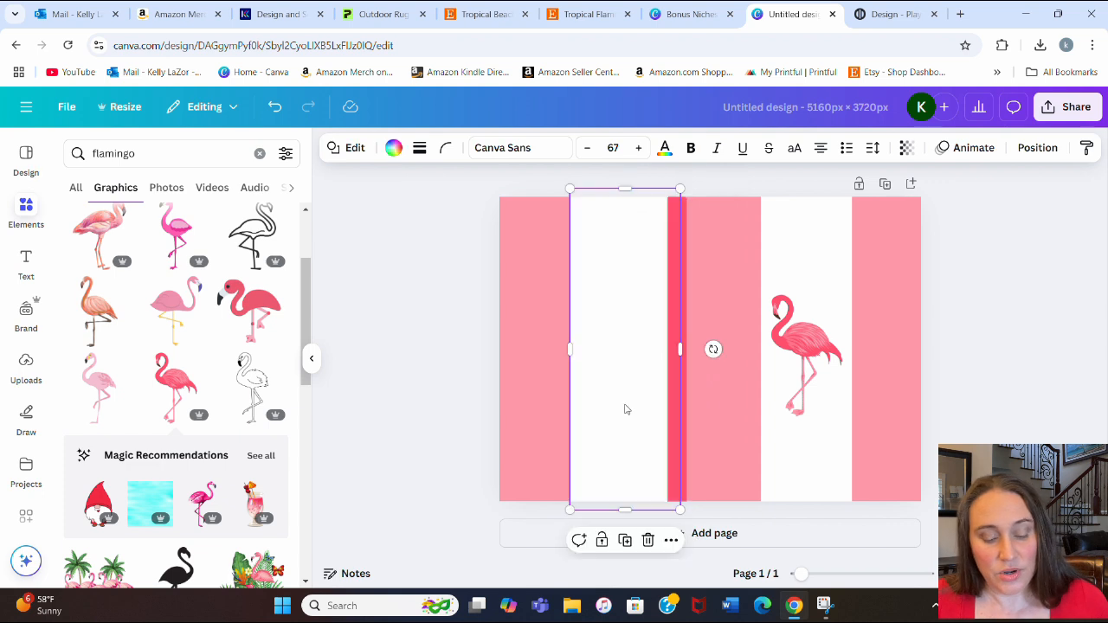
click(732, 392)
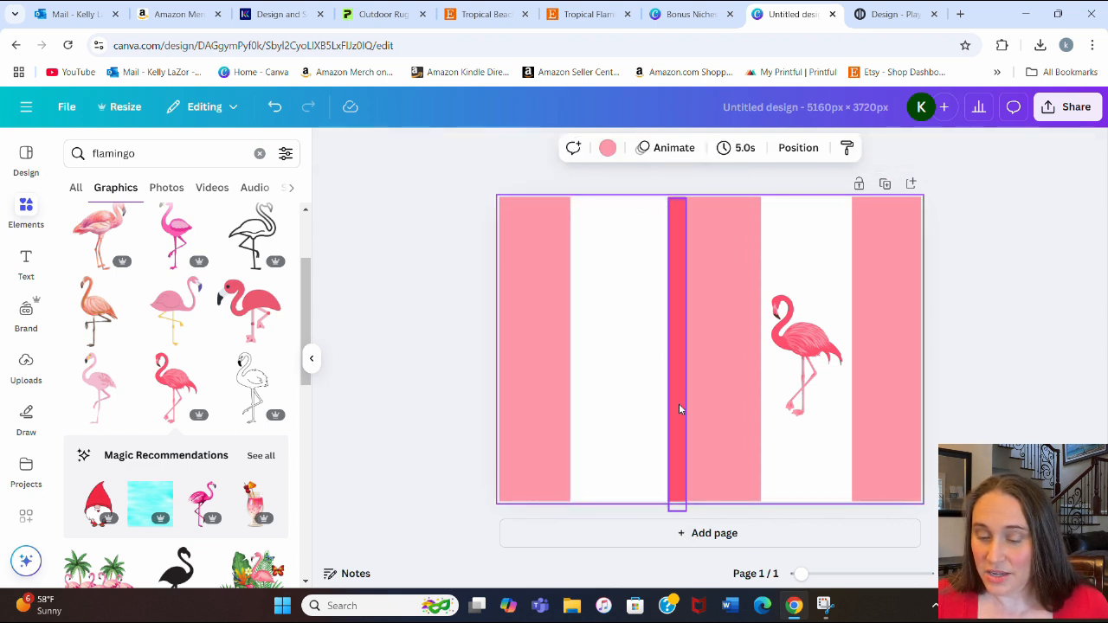
drag(679, 404, 589, 401)
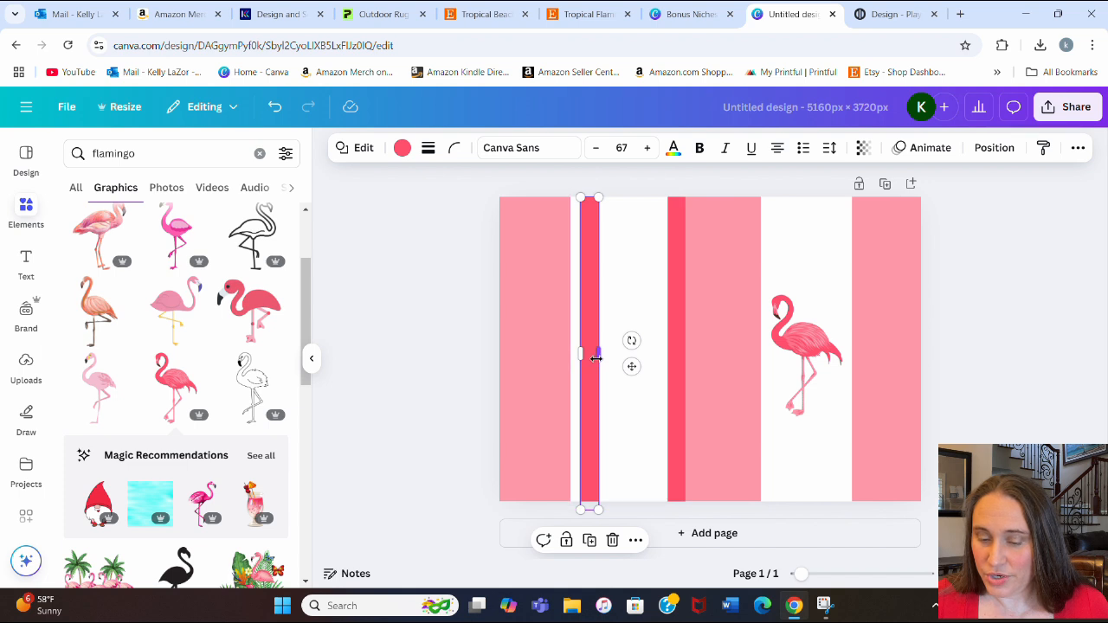
Step: Narrow the dark pink stripe near the left white stripe's outer edge to less than half its width
drag(596, 357, 587, 358)
click(457, 372)
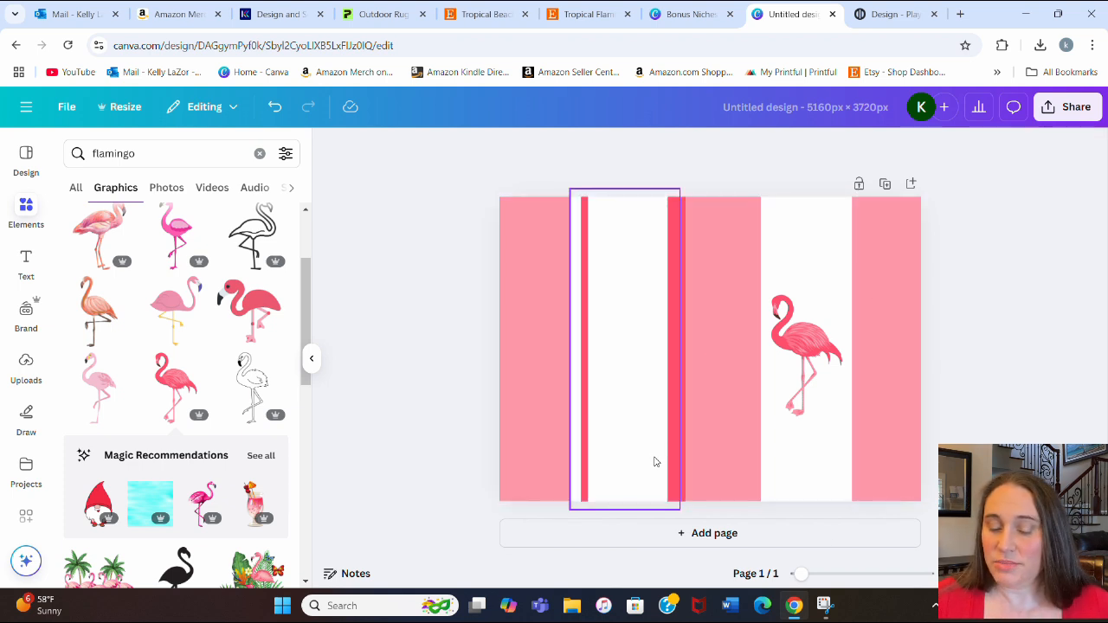
click(585, 403)
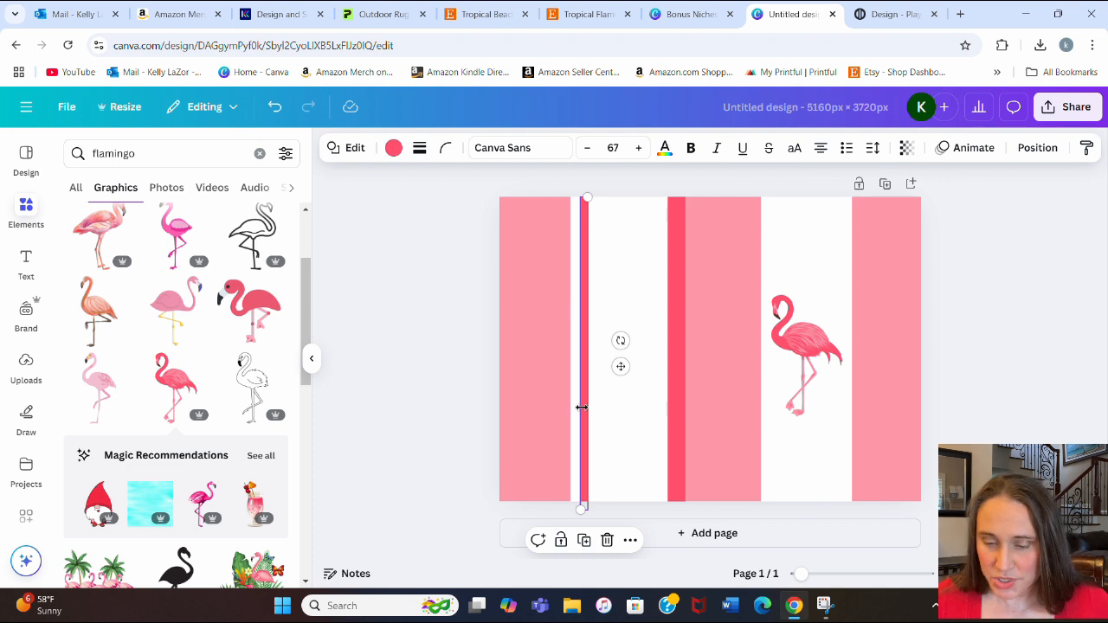
click(582, 407)
click(606, 401)
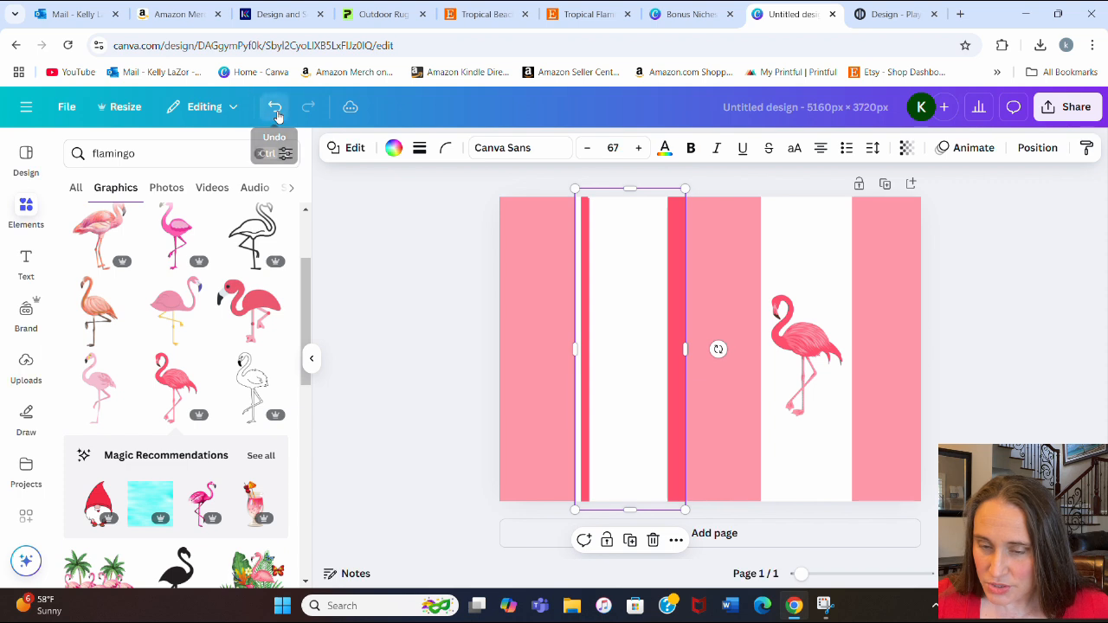
click(277, 115)
click(431, 407)
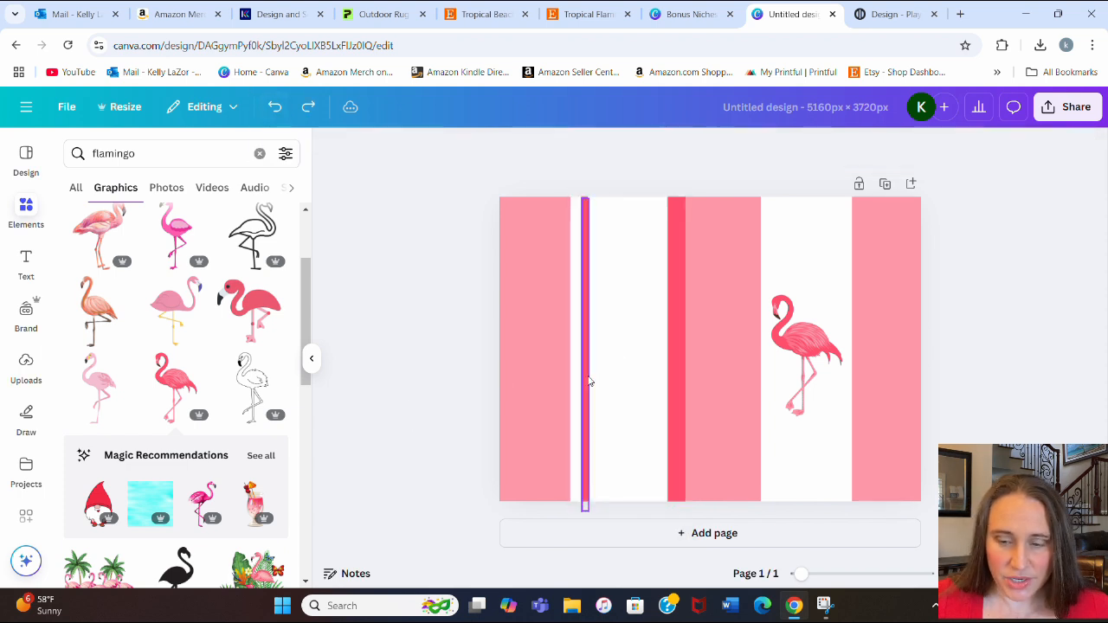
Step: Place a copy of the narrow dark pink stripe just inward of the original on the left white stripe
drag(589, 381, 601, 379)
click(468, 372)
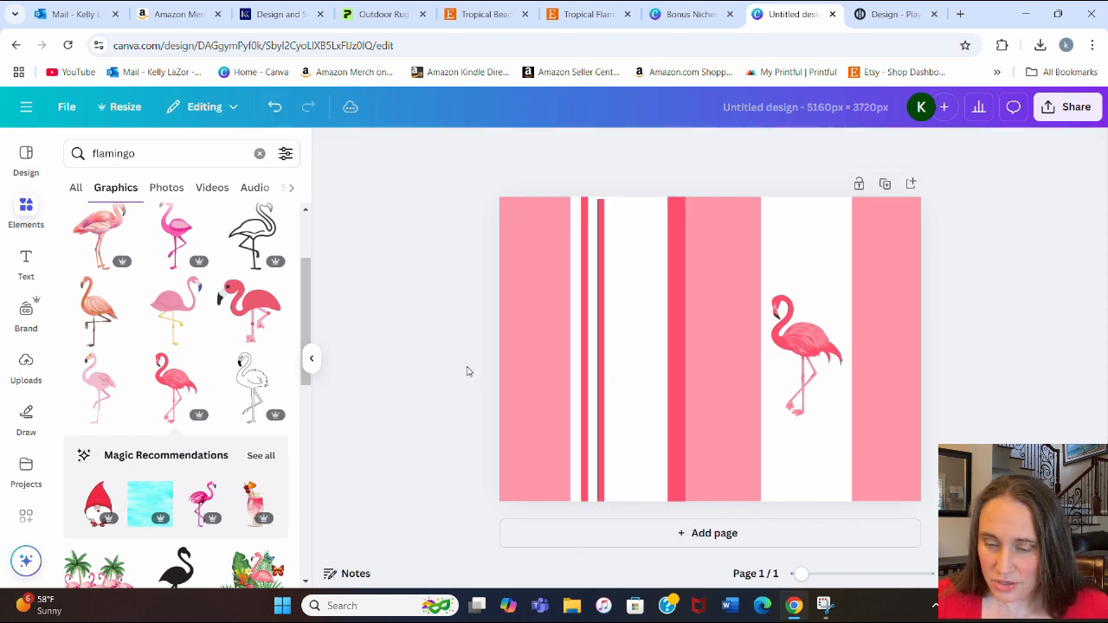
click(601, 371)
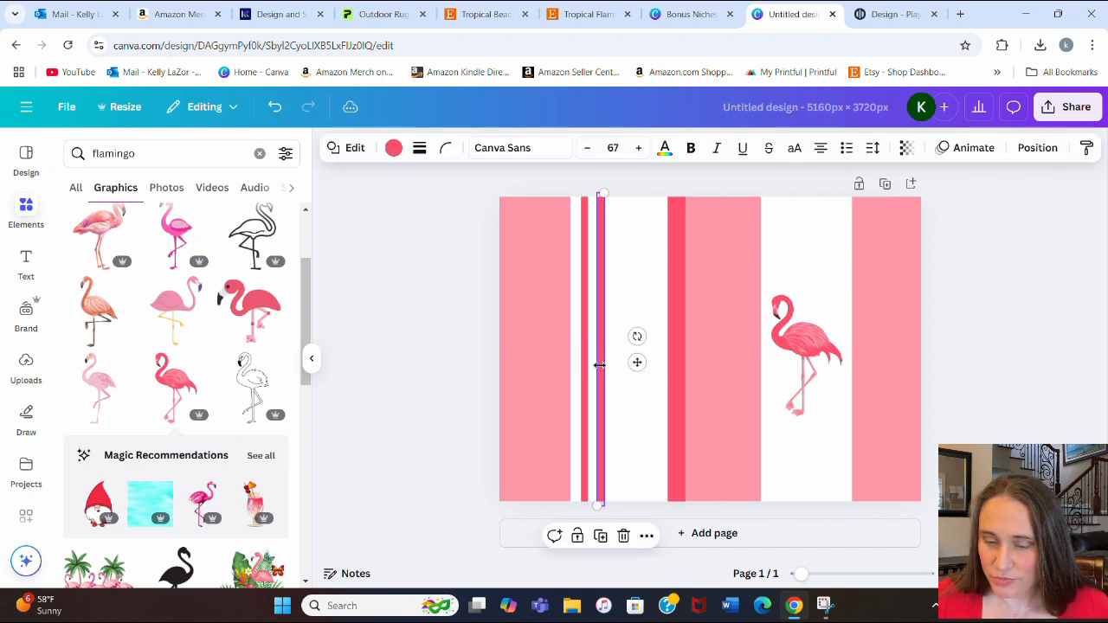
drag(600, 366, 600, 365)
click(468, 374)
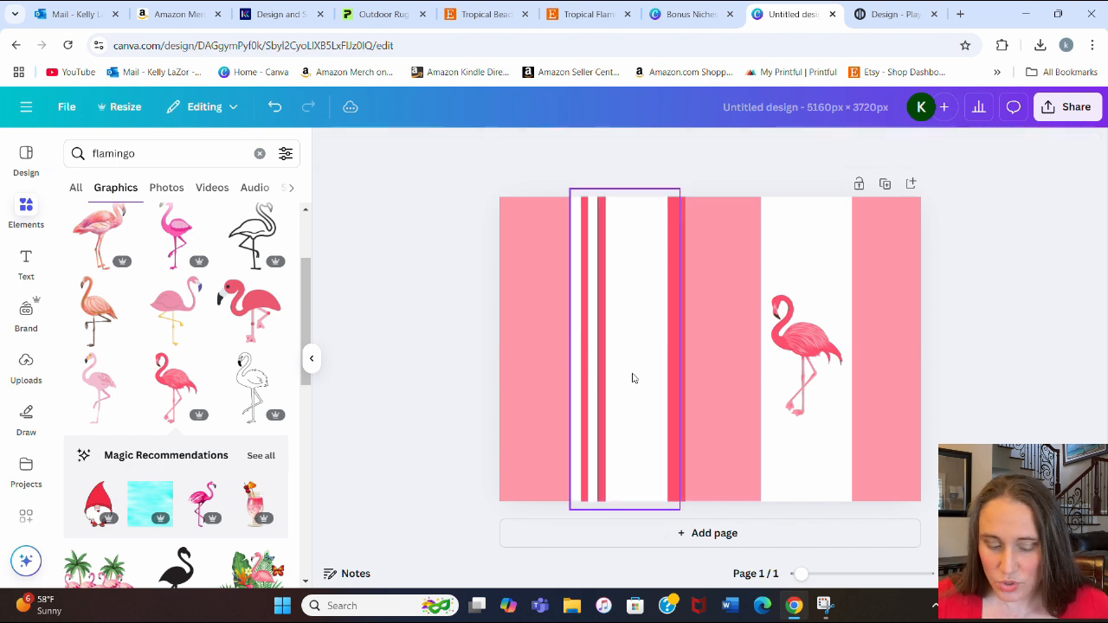
Step: Add two more copies of the narrow dark pink stripe, spaced across toward the middle of the white stripe
click(601, 378)
drag(606, 376, 632, 375)
click(450, 384)
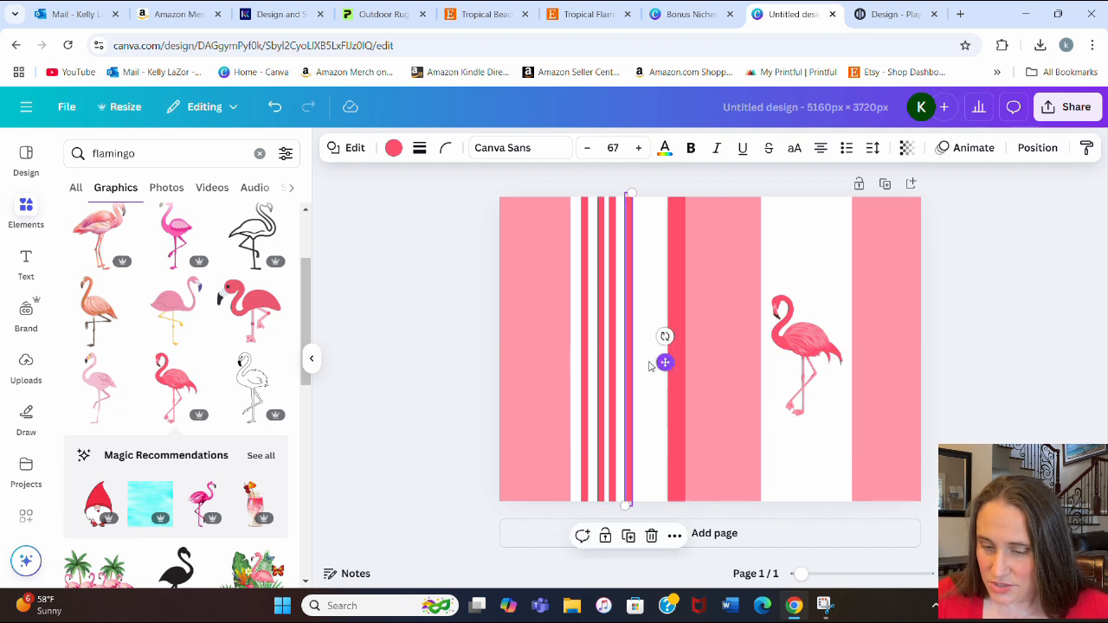
click(441, 368)
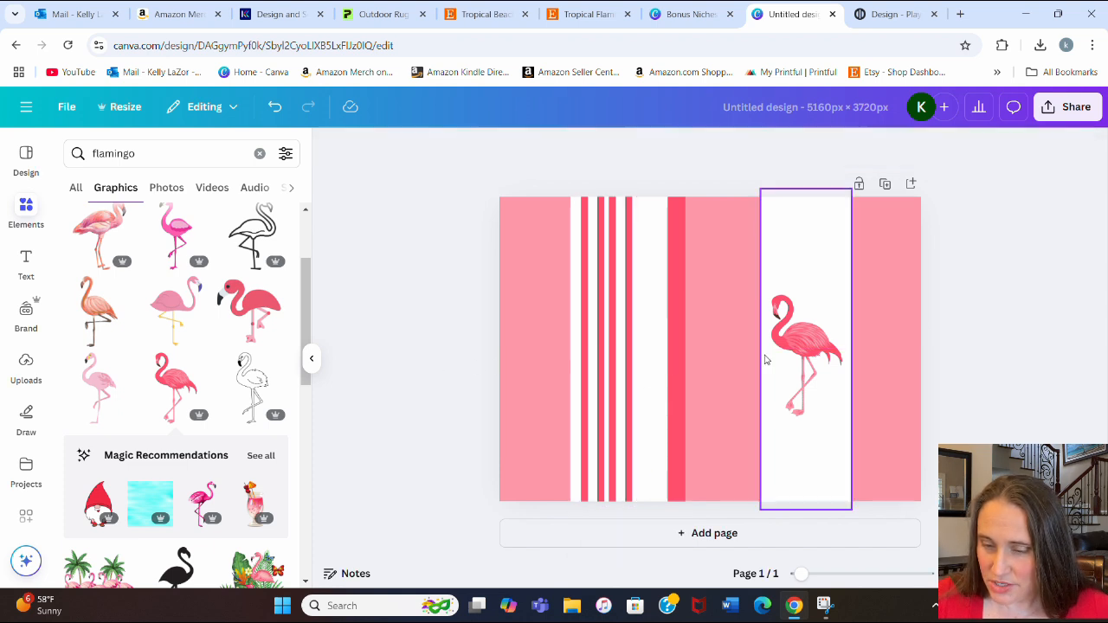
Step: Shift the outermost narrow dark pink stripe slightly toward the white stripe's outer edge
click(586, 368)
click(668, 406)
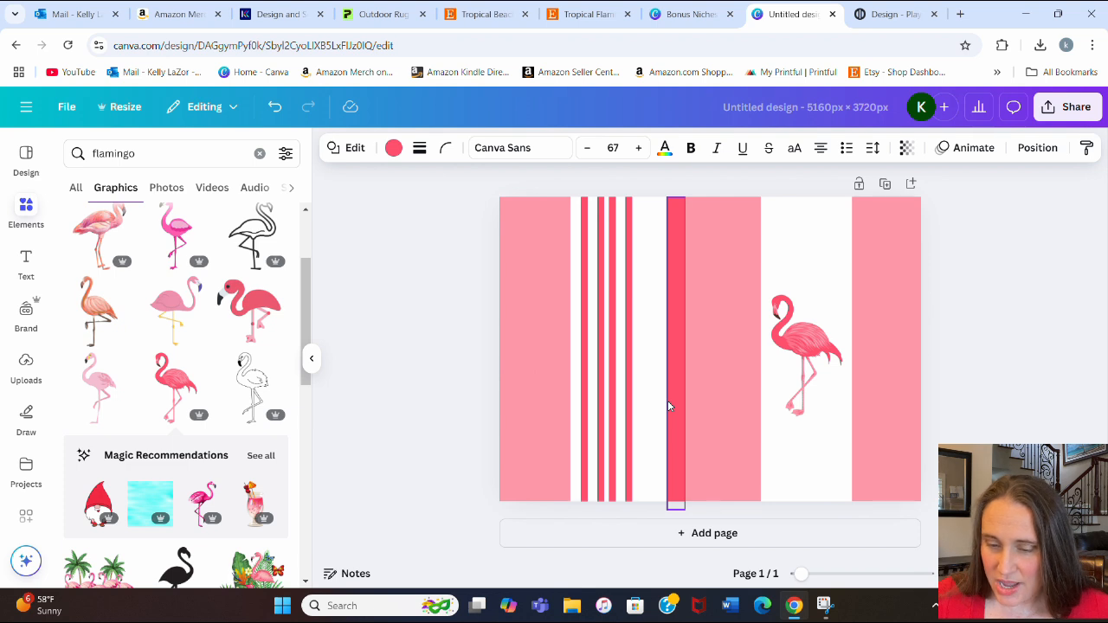
click(677, 393)
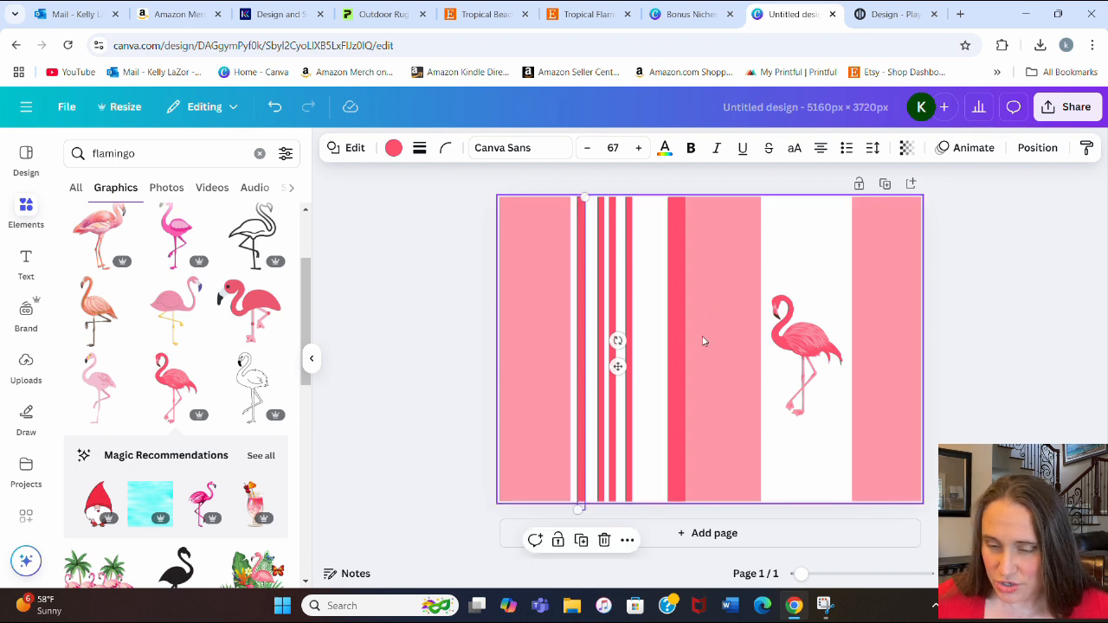
Step: Nudge the second narrow dark pink stripe left so it sits closer to the outermost one
click(628, 373)
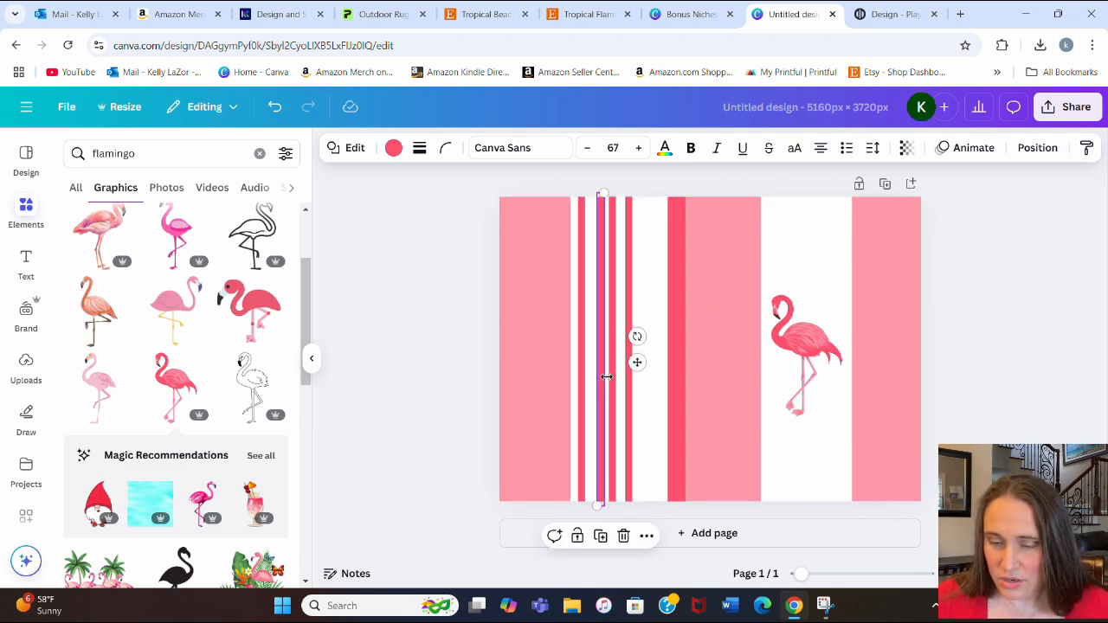
drag(638, 364, 652, 362)
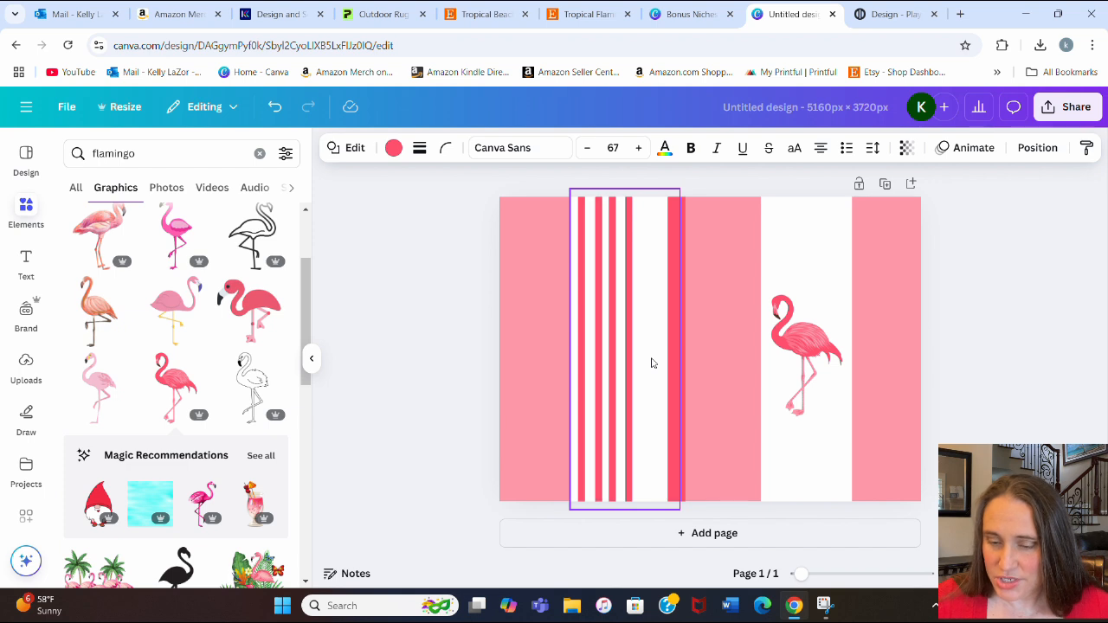
key(Left)
key(Left)
key(Left)
key(Left)
key(Left)
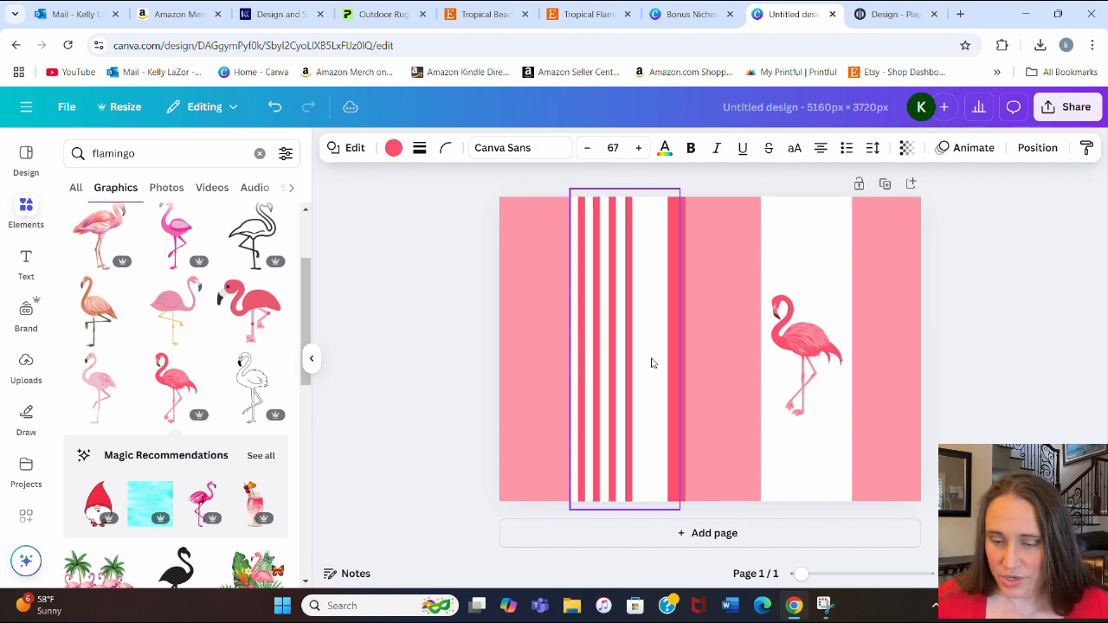
key(Left)
key(Left)
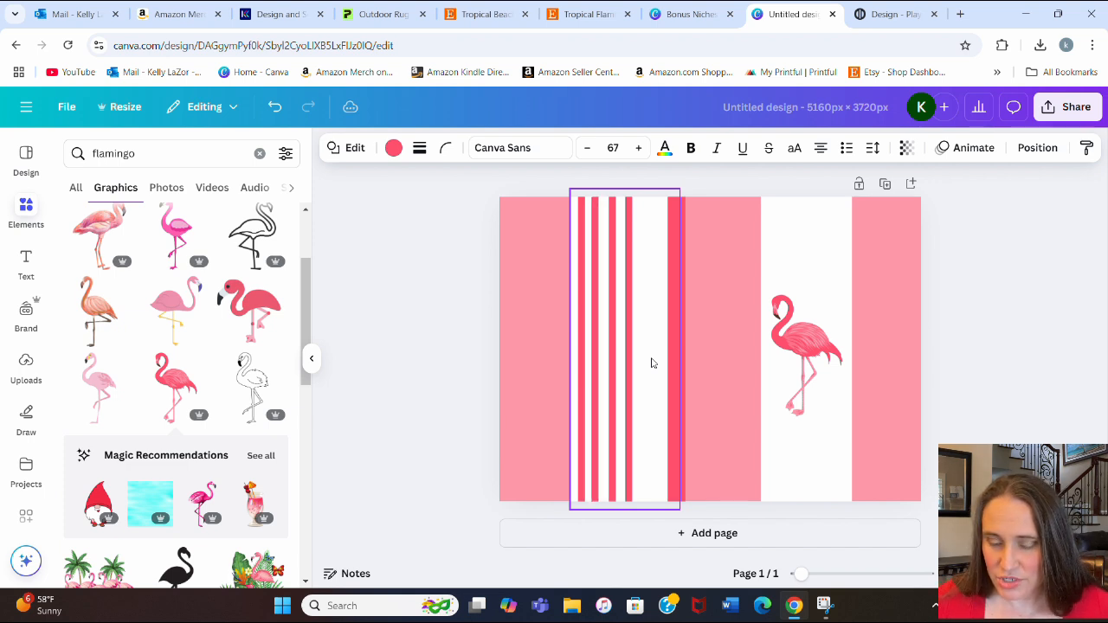
click(549, 309)
Step: Nudge the third narrow dark pink stripe left until its gap to the second matches the gap between the first two
click(612, 369)
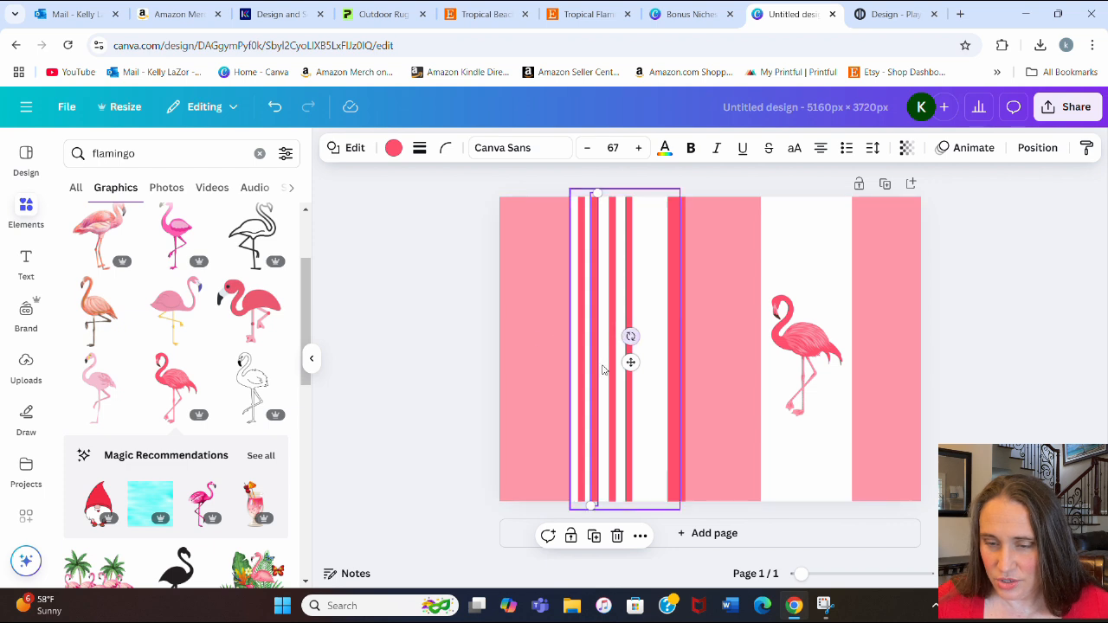
click(616, 370)
key(Escape)
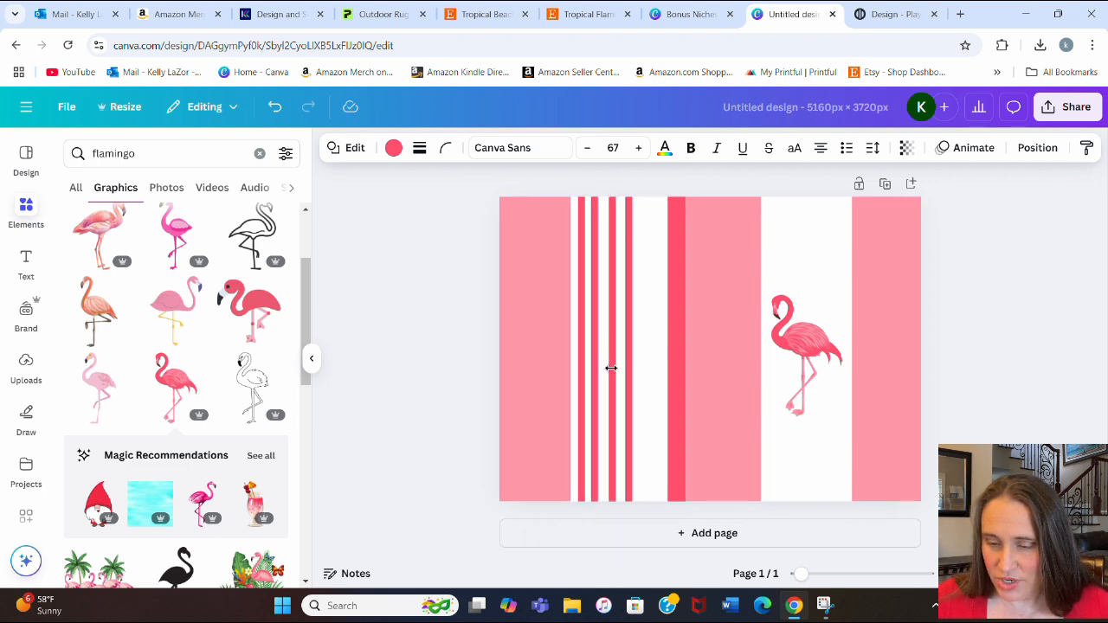
key(Left)
key(Left)
key(Left)
key(Left)
key(Left)
key(Left)
key(Left)
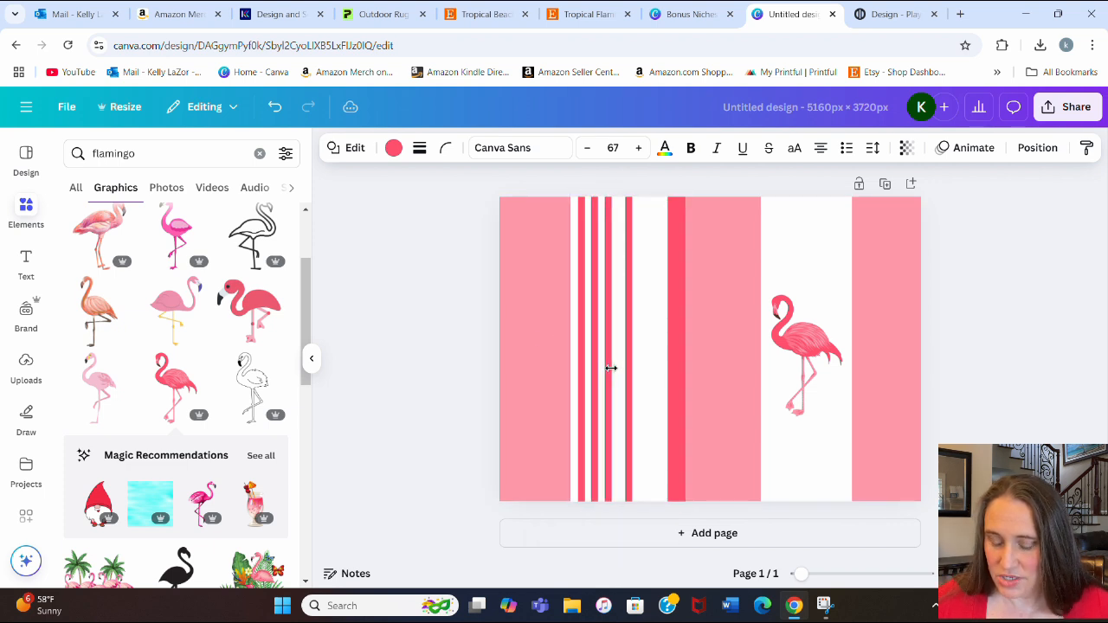
key(Left)
key(Left)
key(Left)
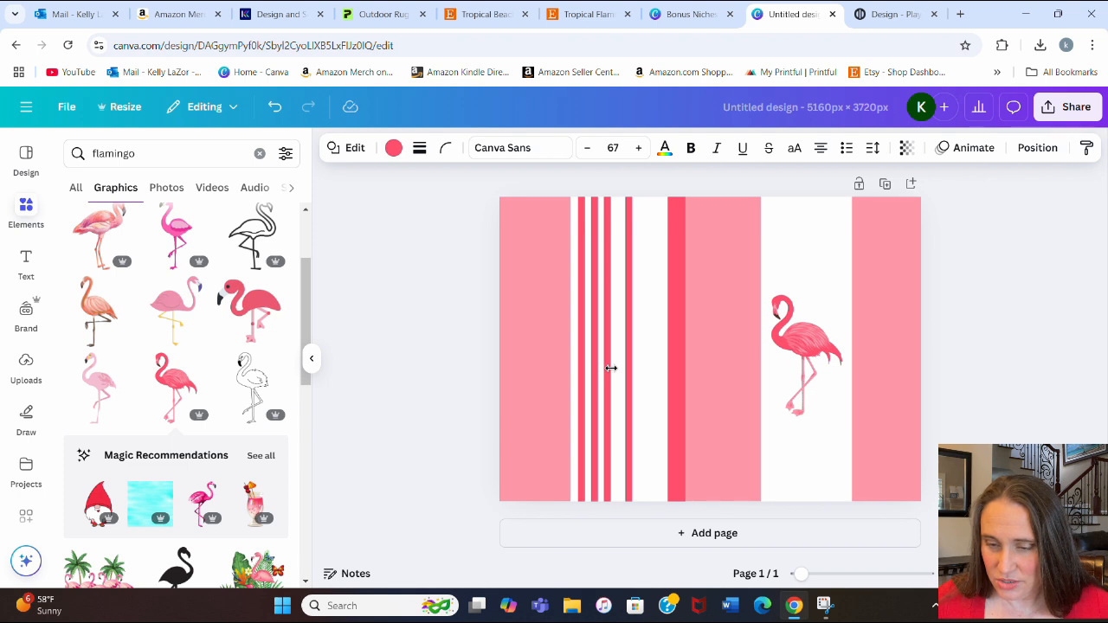
click(608, 367)
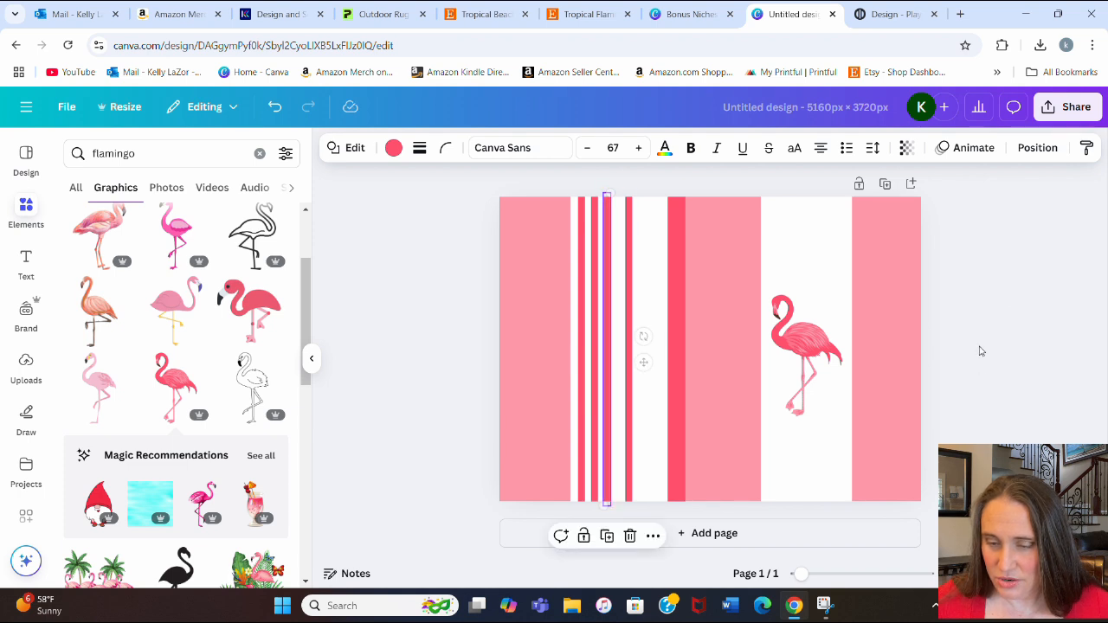
click(1097, 259)
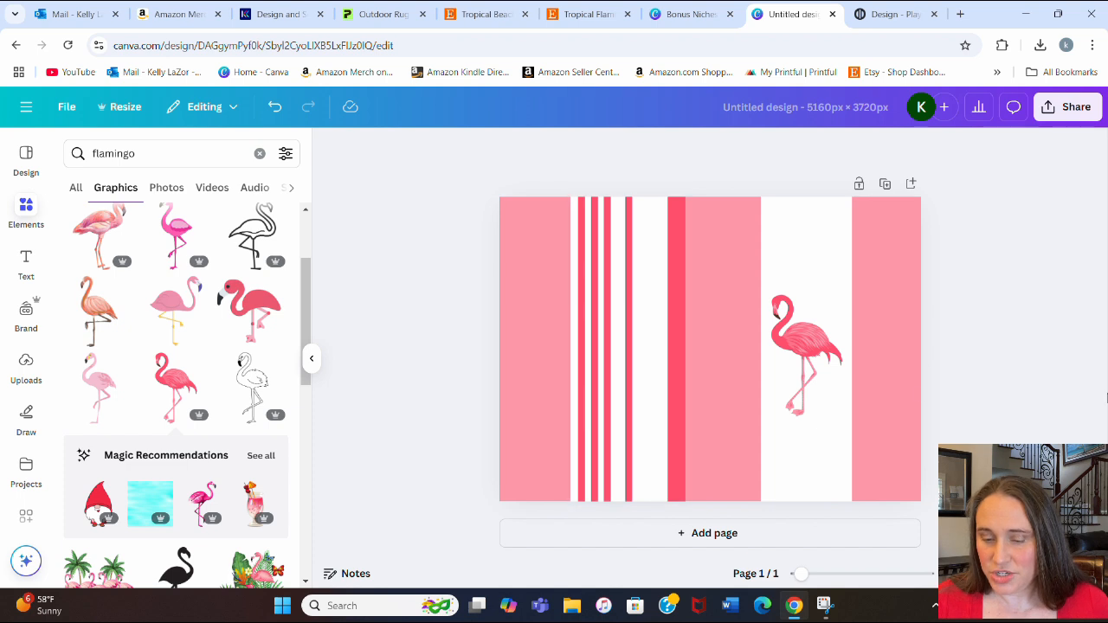
Step: Make the outermost narrow dark pink stripe about half as wide and bring the second stripe slightly closer to it
click(582, 392)
drag(581, 384, 578, 384)
click(1061, 397)
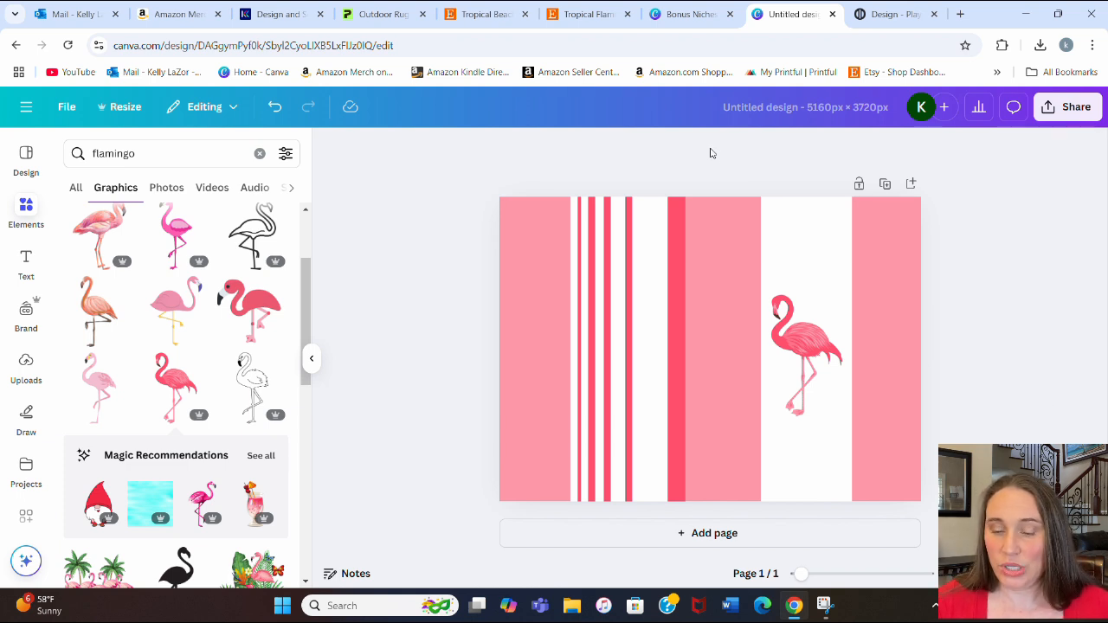
Step: Rename the design as "flamingo rug"
click(769, 103)
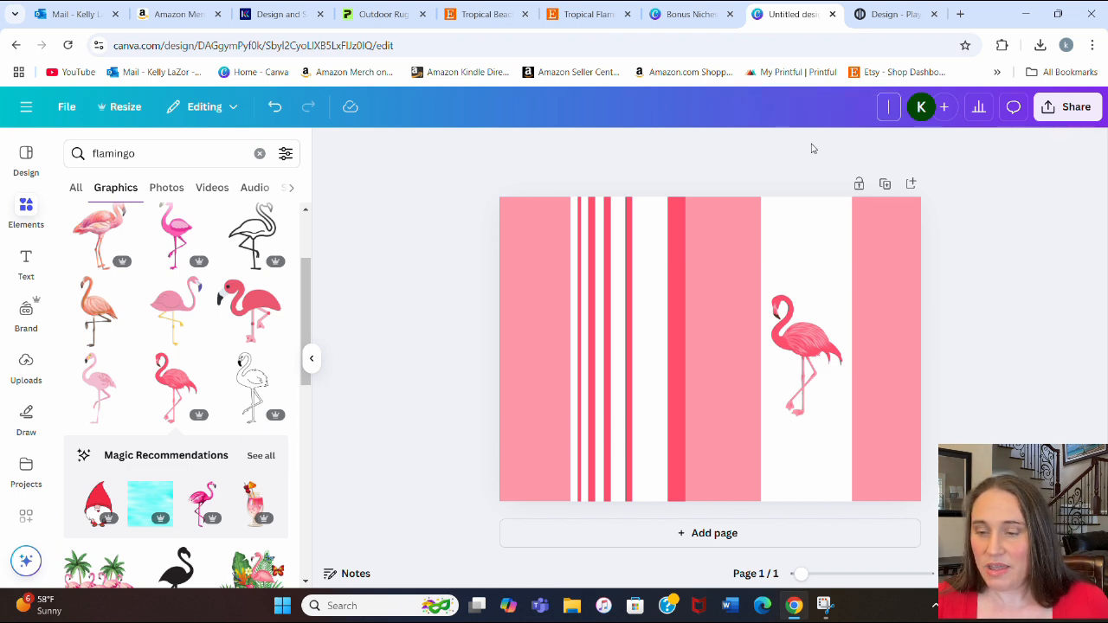
text(flamin)
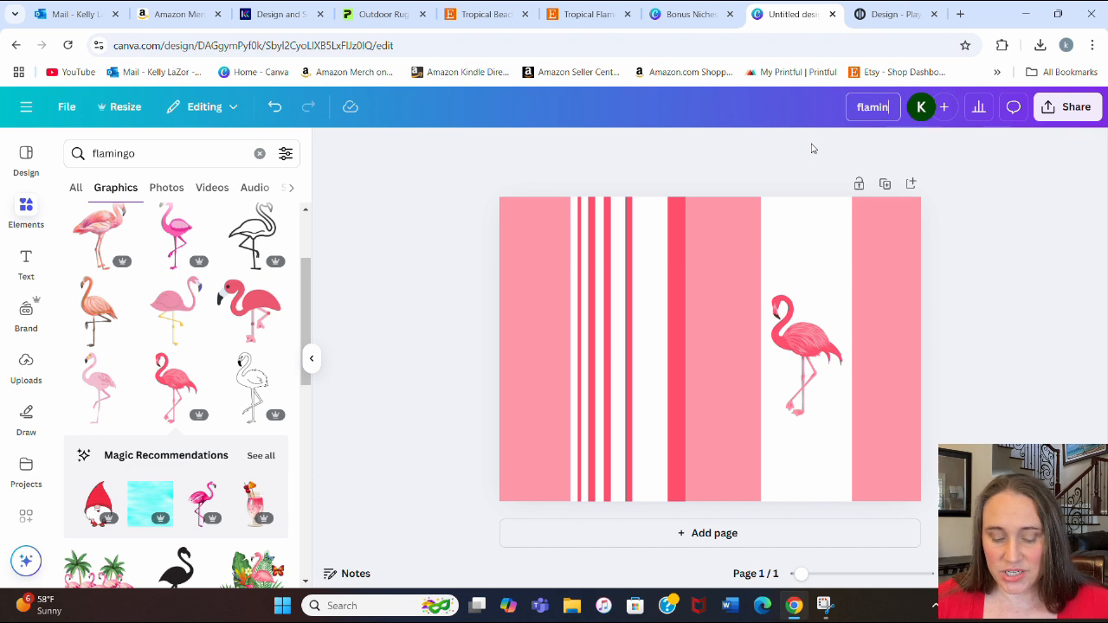
text(go rug)
key(Return)
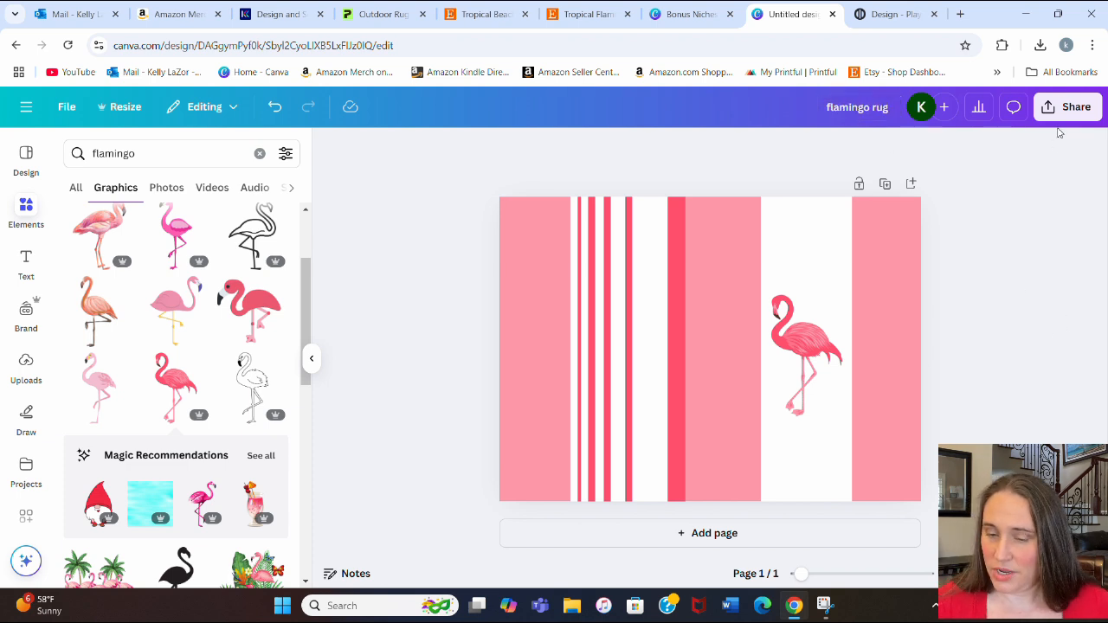
Step: Download the design as a PNG at size multiplier 2.5 for a 12,900 × 9,300 px image
click(1058, 114)
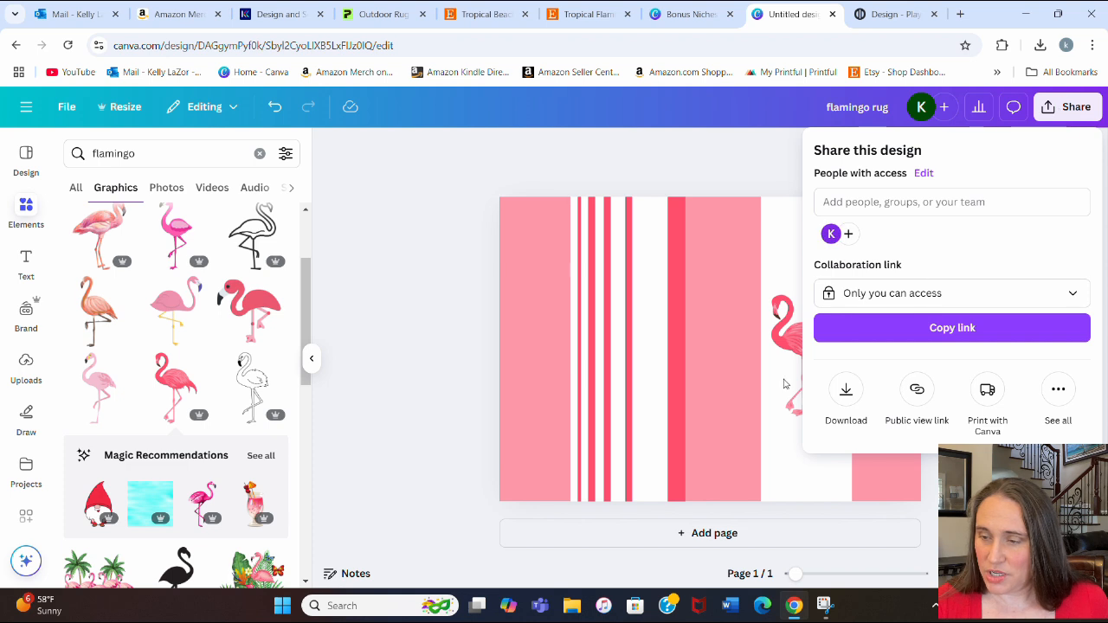
click(833, 390)
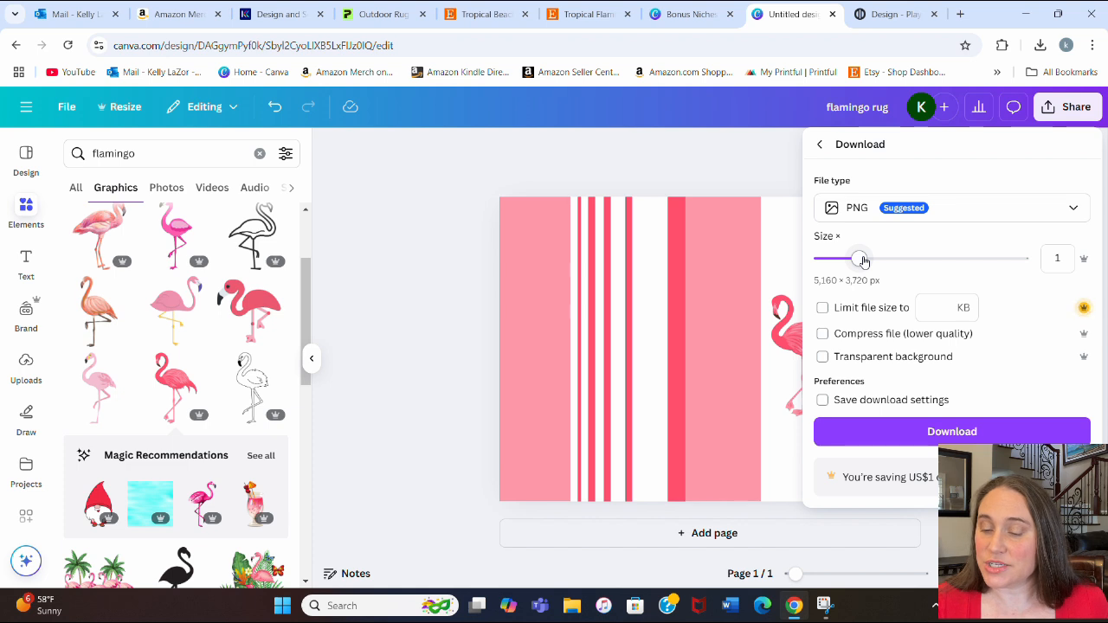
drag(859, 261, 966, 262)
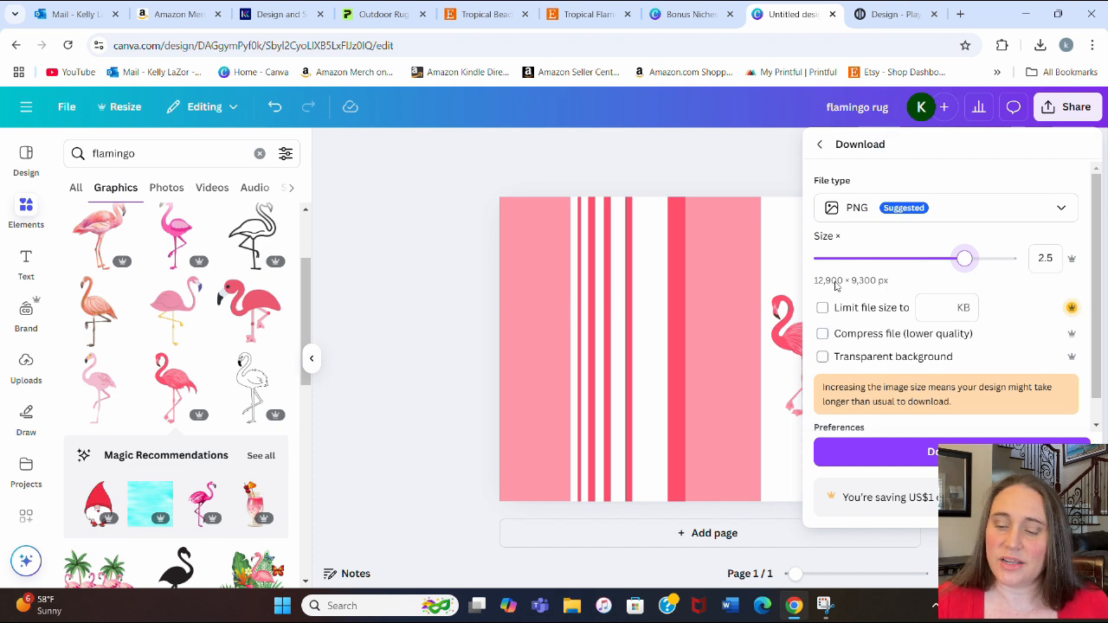
scroll(1072, 307, down, 1)
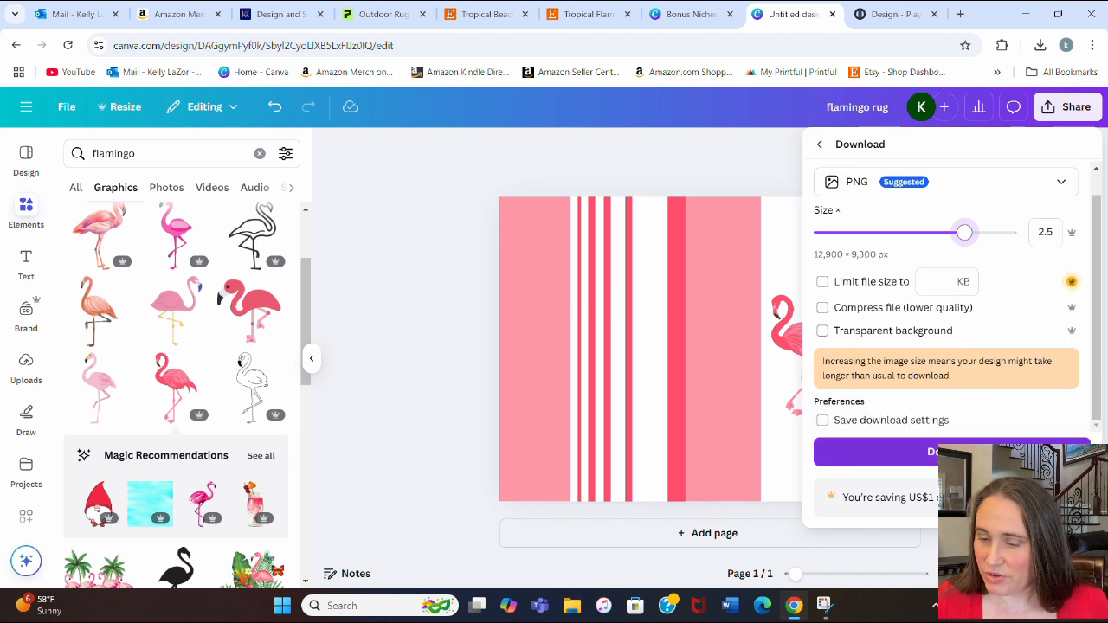
click(917, 451)
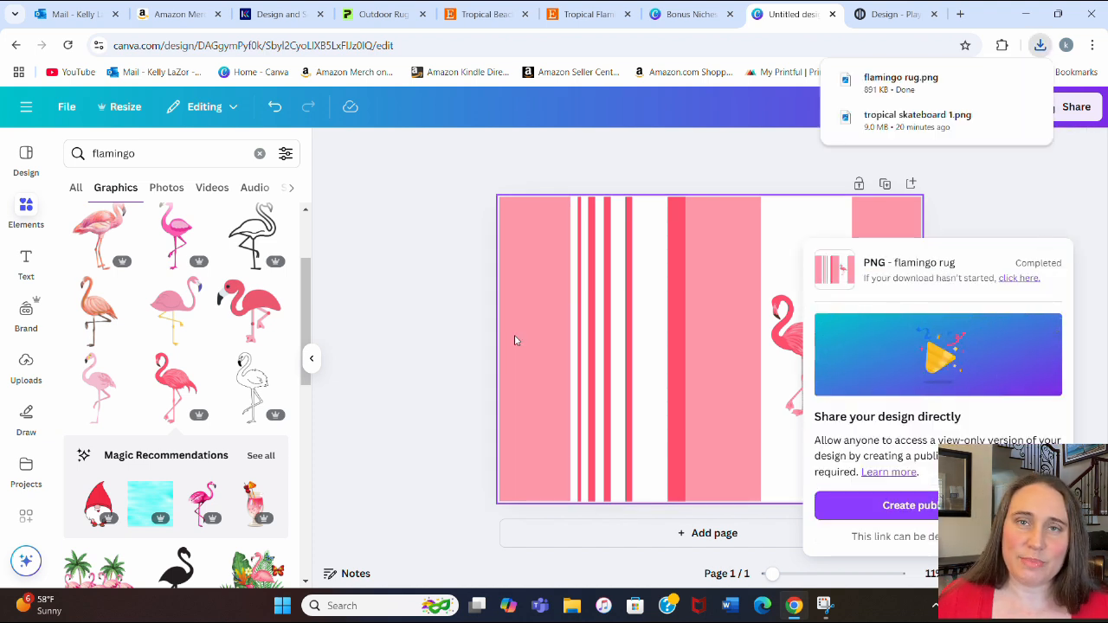
Step: Switch to the Printify outdoor rug editor and upload flamingo rug.png from the Downloads folder onto the rug
click(381, 14)
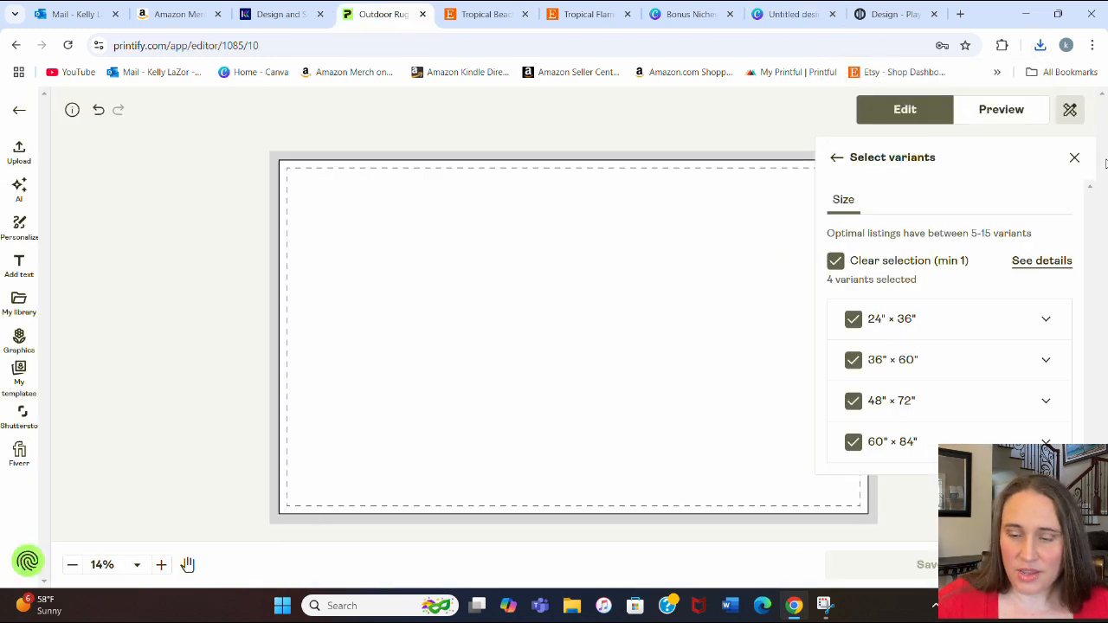
click(1074, 159)
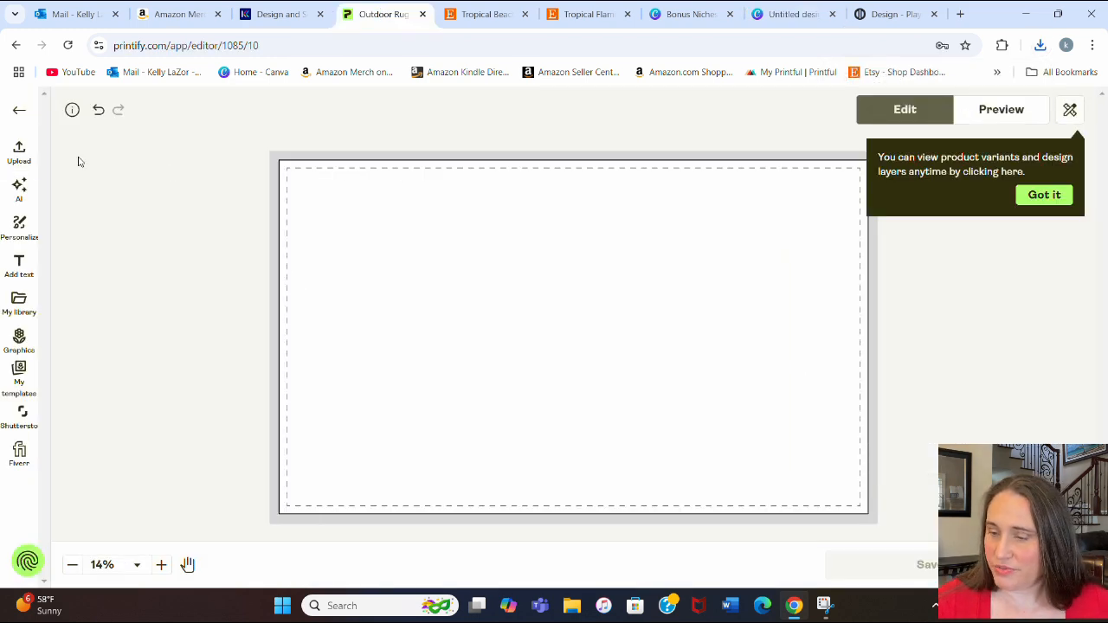
click(19, 152)
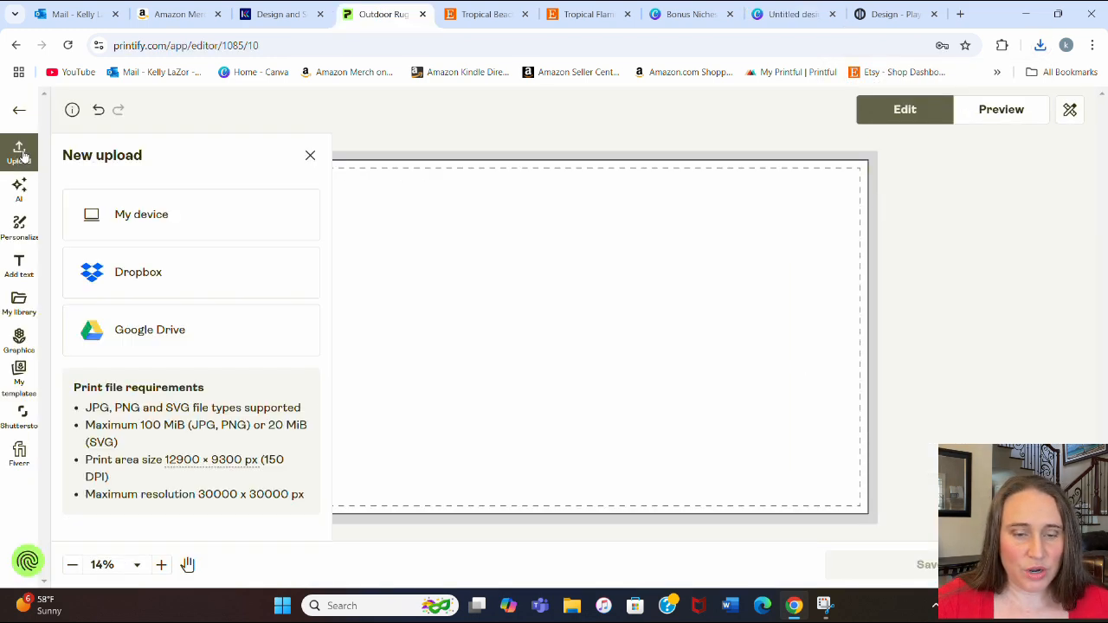
click(172, 227)
click(191, 132)
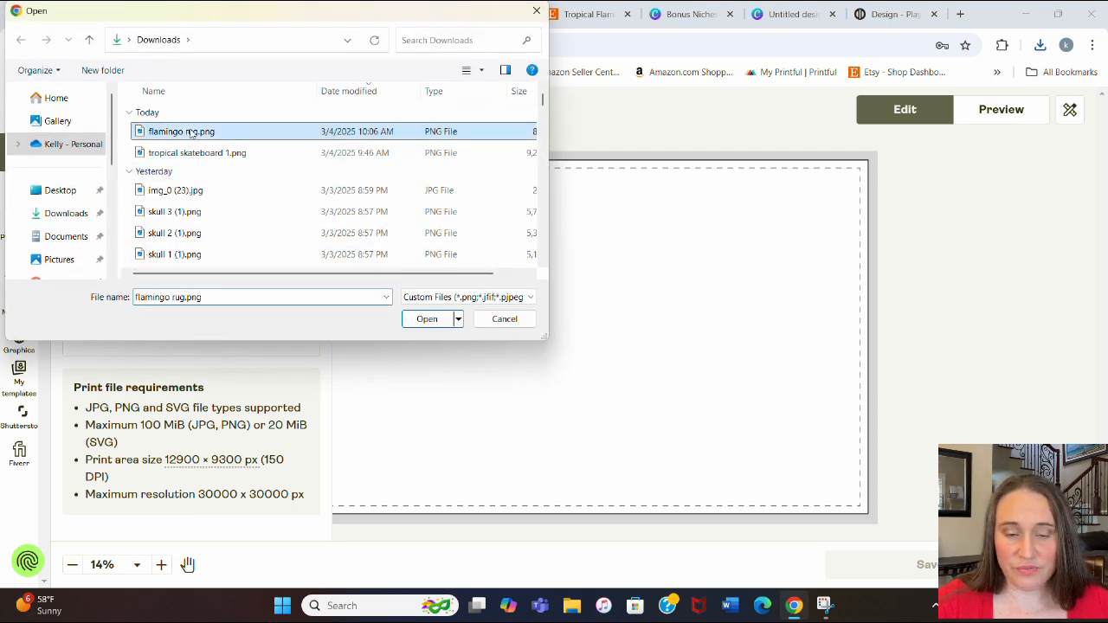
click(426, 320)
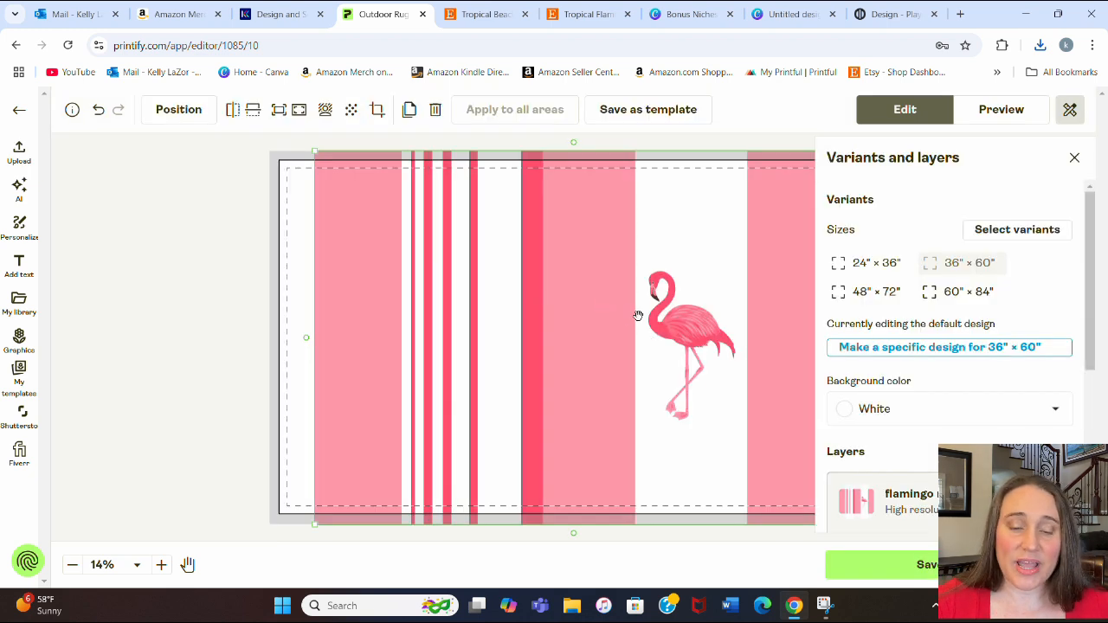
Step: Check how the flamingo artwork fits the 24" × 36", 48" × 72" and 60" × 84" rug sizes
click(882, 264)
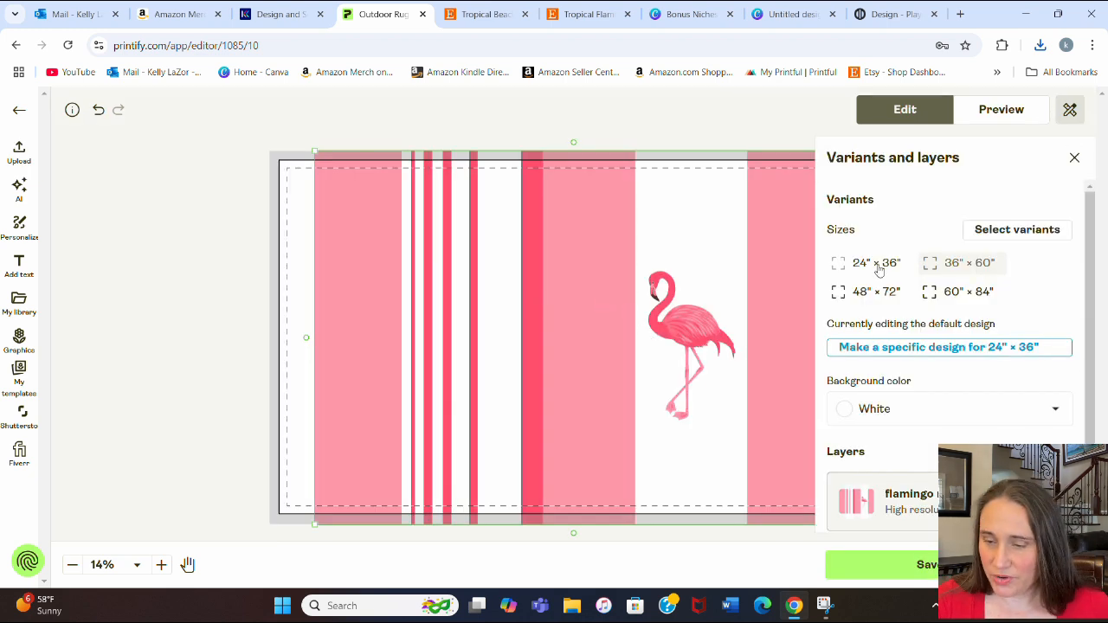
click(860, 293)
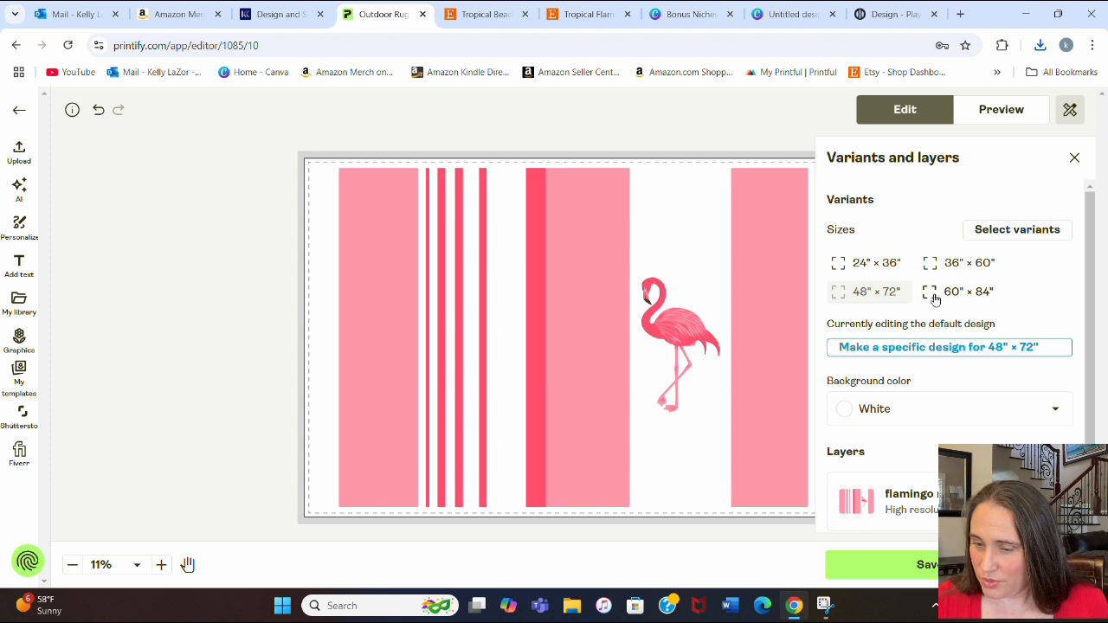
click(935, 297)
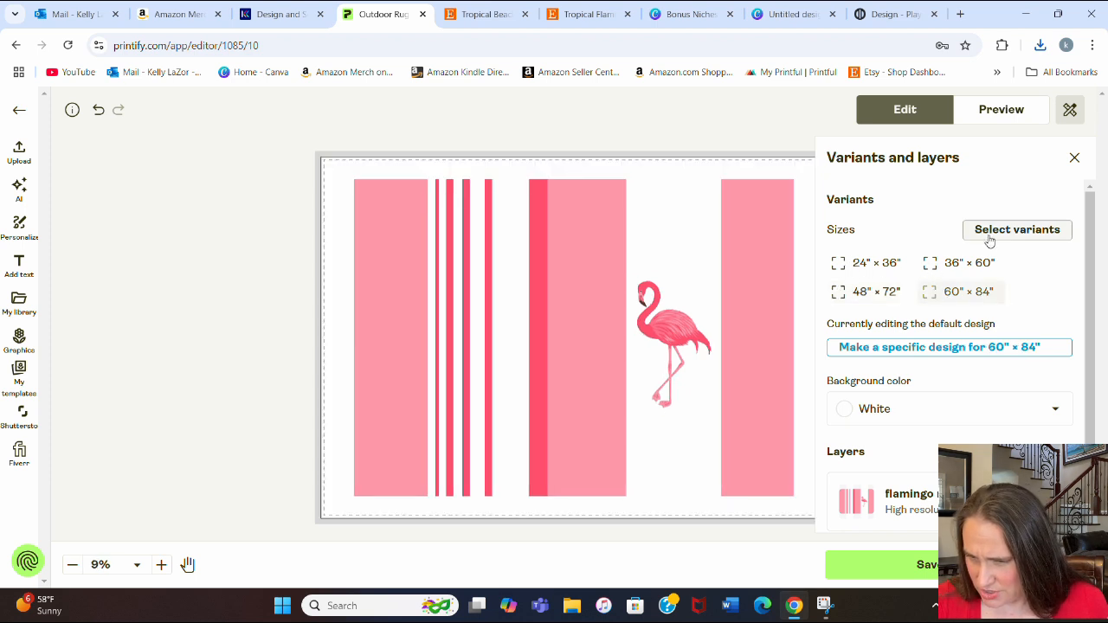
scroll(986, 256, down, 1)
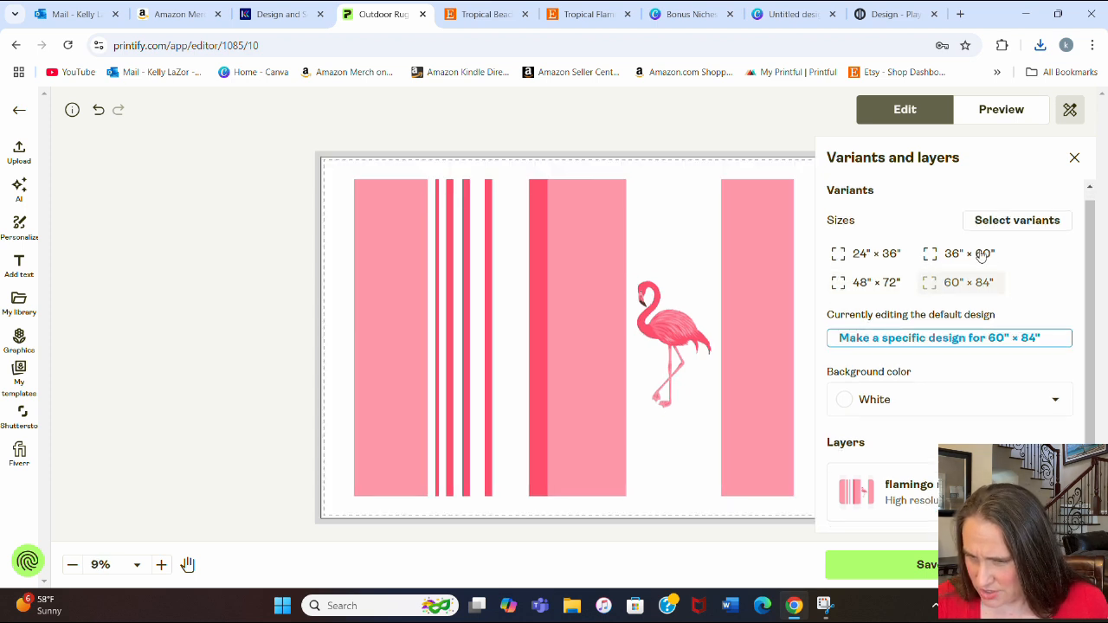
Step: Align the artwork with the upper-left corner of the 60" × 84" print area and enlarge it to span the rug's full width and height
click(1074, 159)
drag(682, 355, 643, 331)
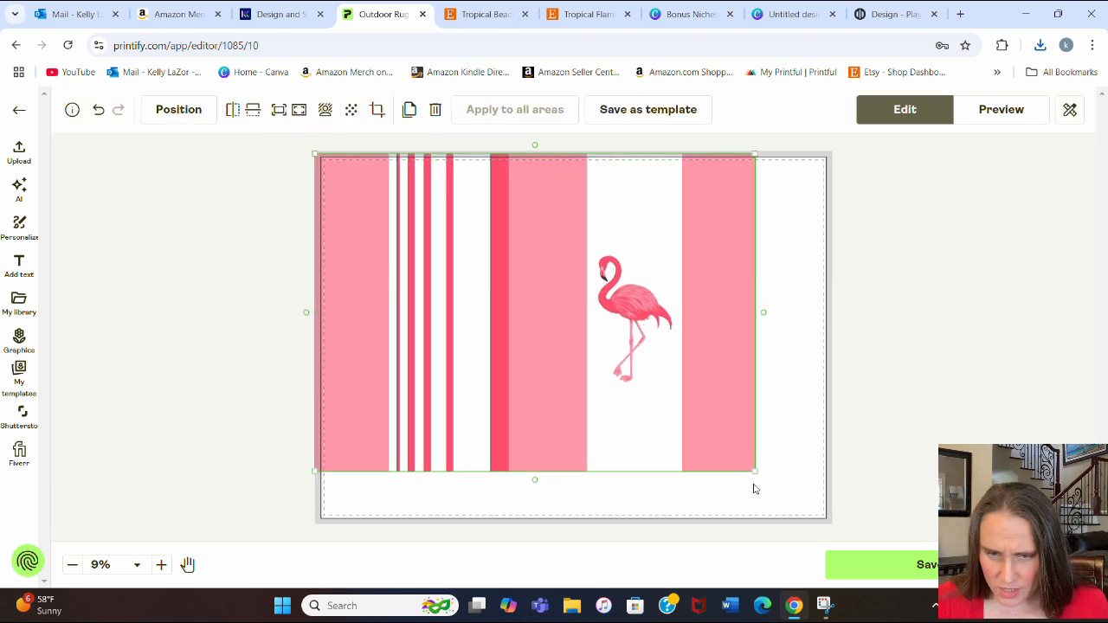
drag(755, 473, 824, 530)
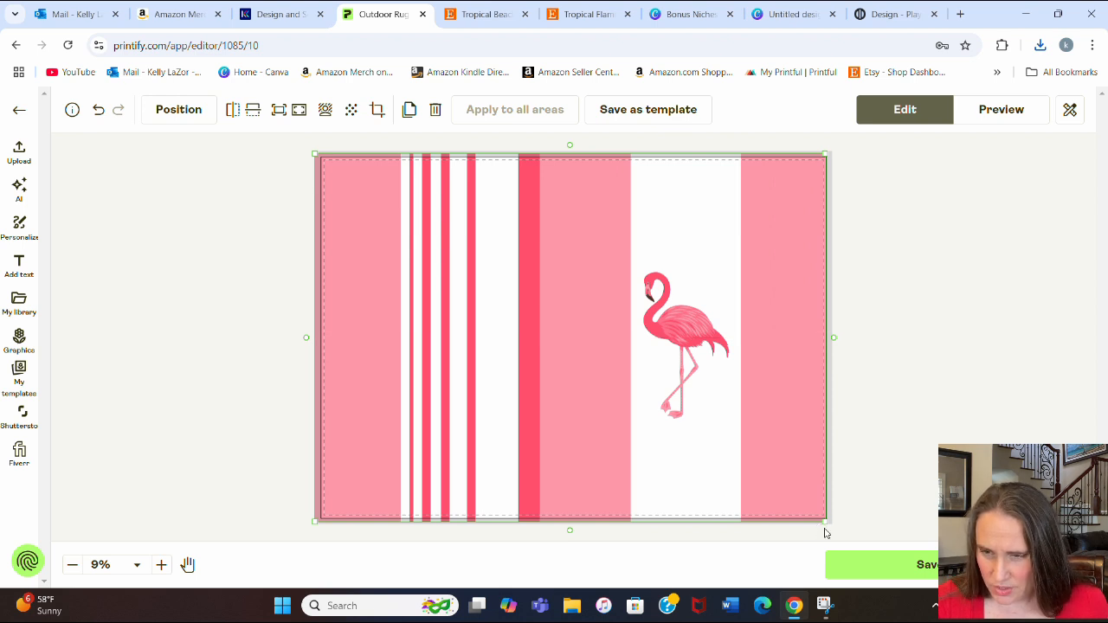
click(1005, 239)
scroll(987, 230, down, 1)
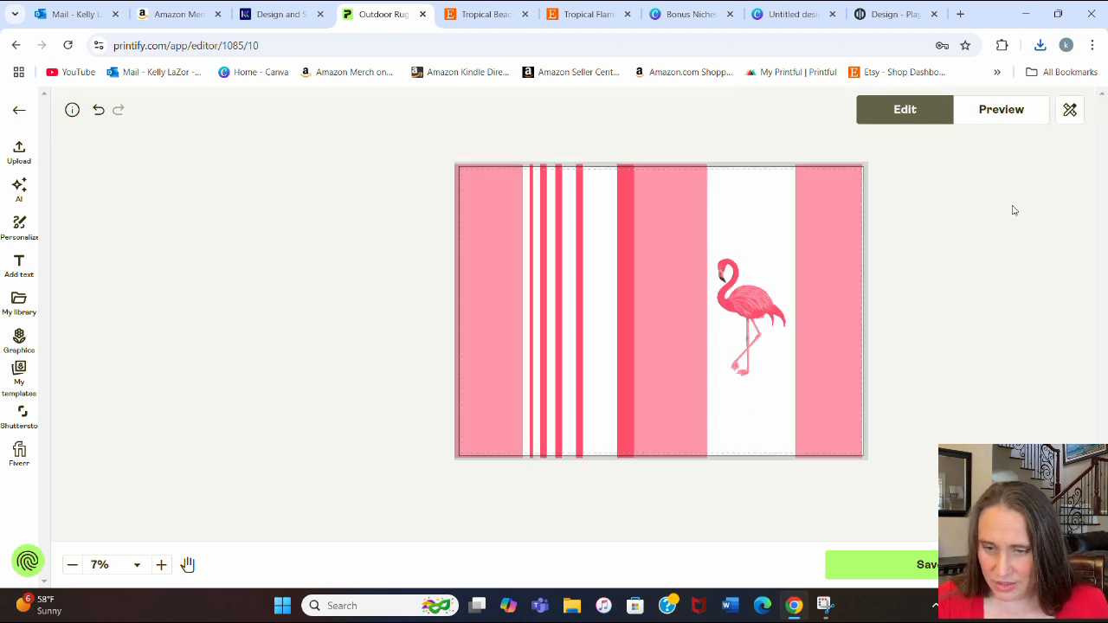
Step: Check the enlarged artwork's coverage on the 36" × 60", 24" × 36", 48" × 72" and 60" × 84" rug variants
click(1076, 103)
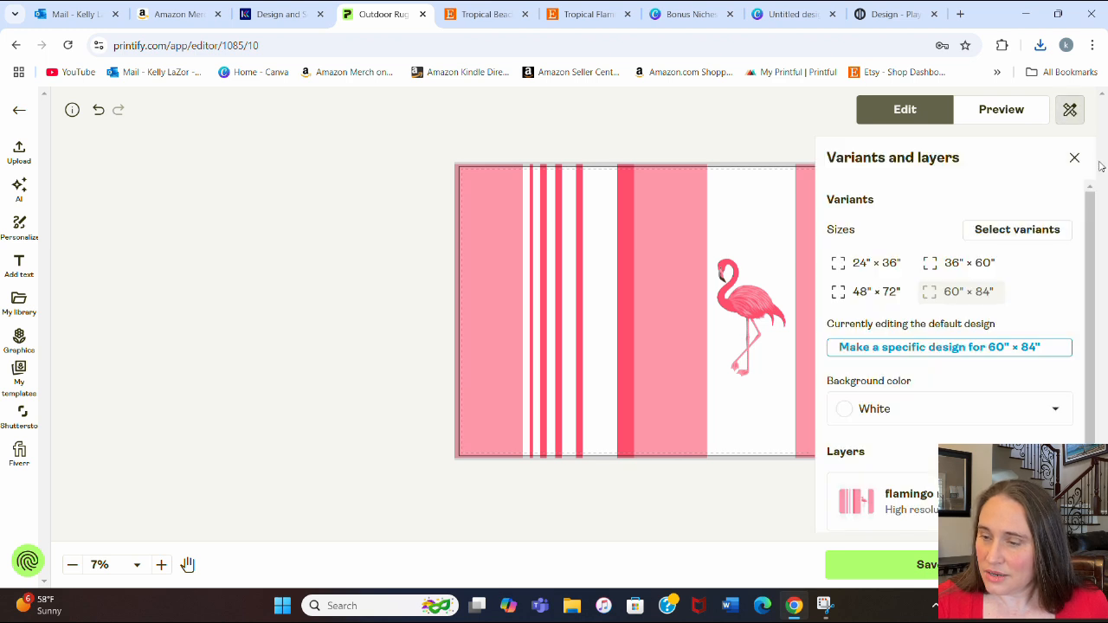
click(965, 264)
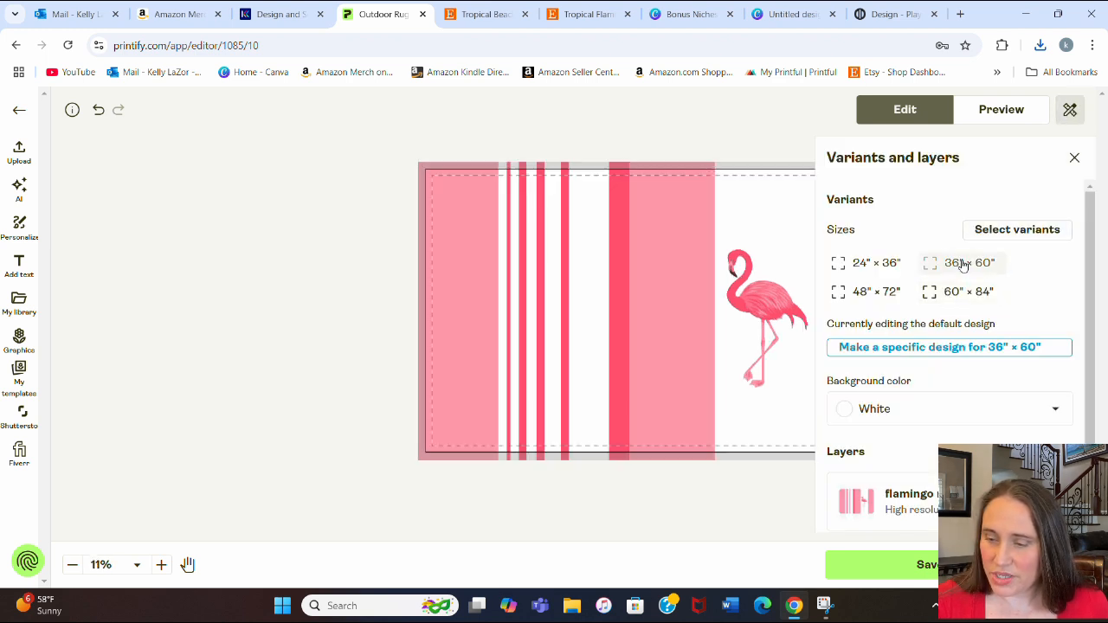
click(897, 270)
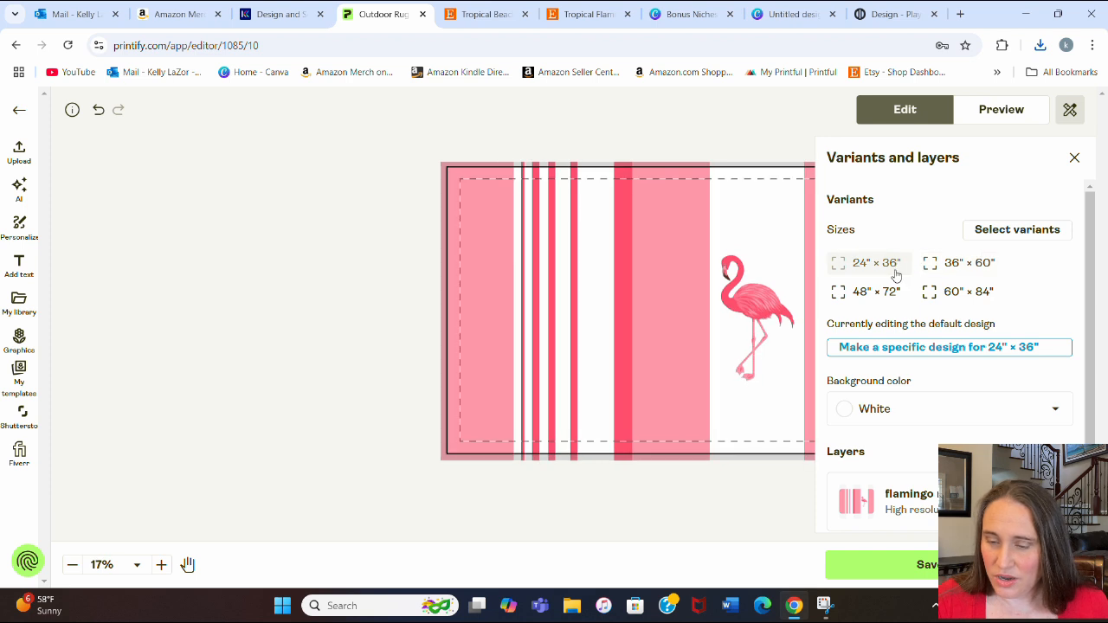
click(878, 296)
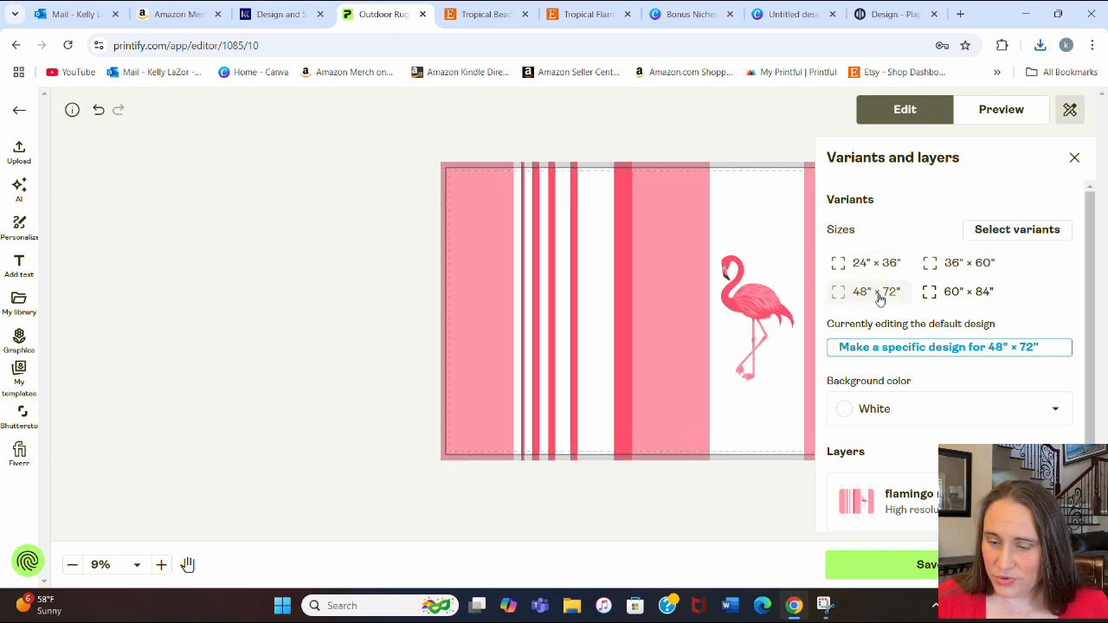
click(934, 299)
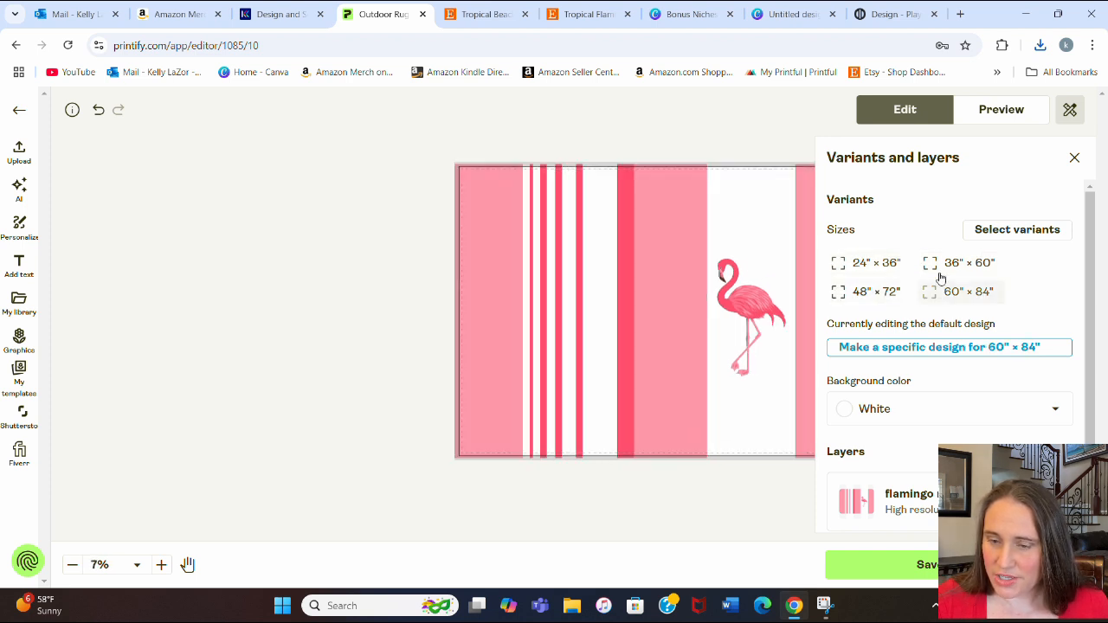
click(941, 275)
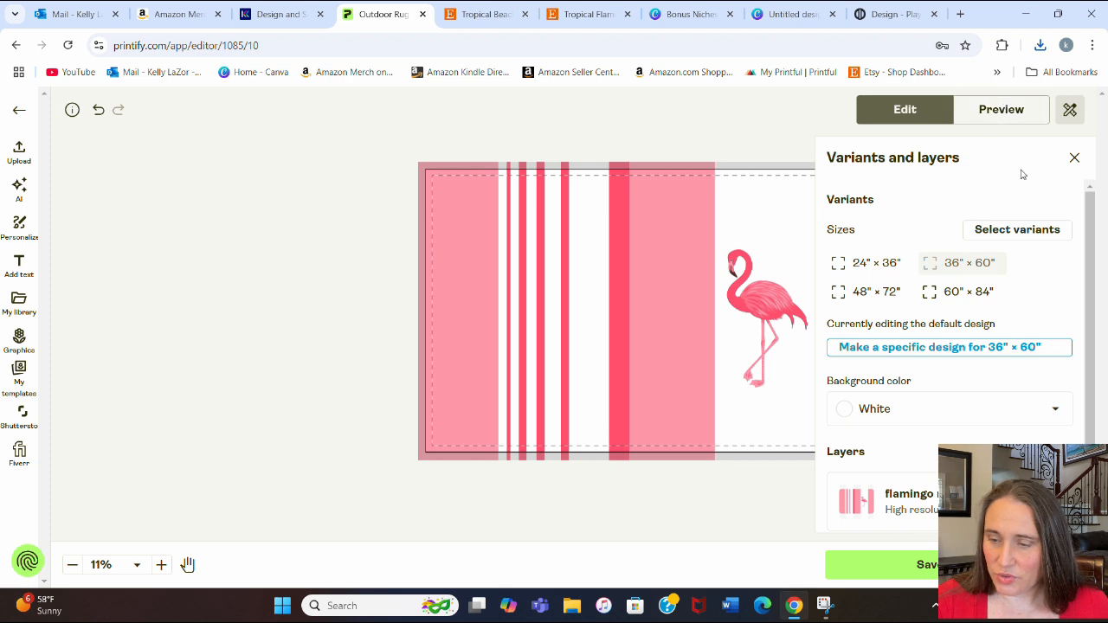
click(1074, 162)
Step: Preview the rug's front mockup in the 60" × 84", 48" × 72", 36" × 60" and 24" × 36" sizes
click(1027, 114)
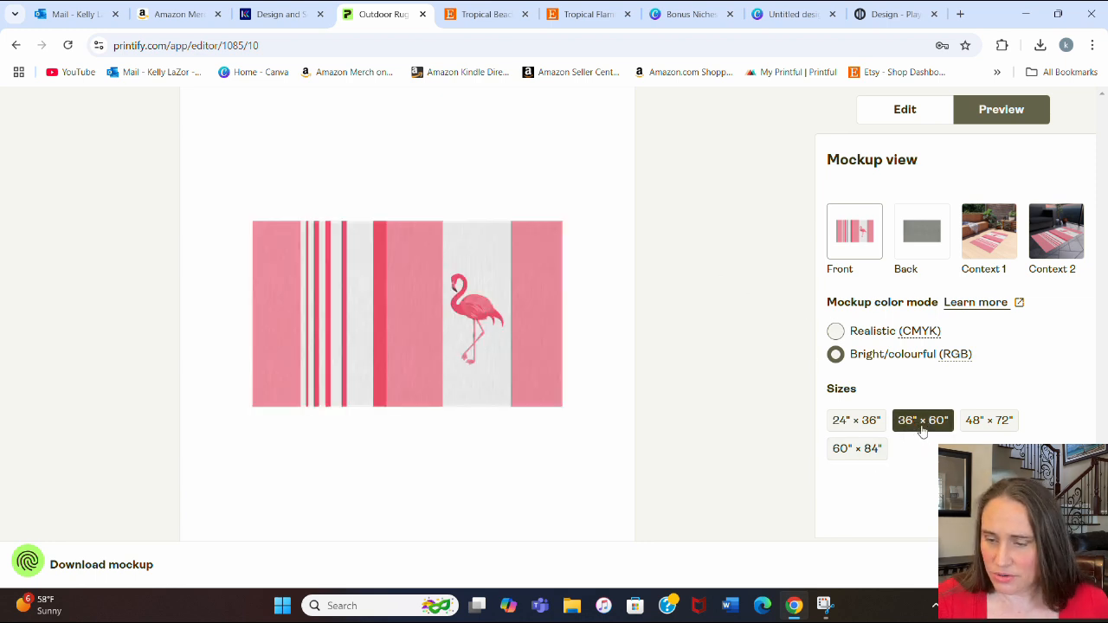
click(860, 451)
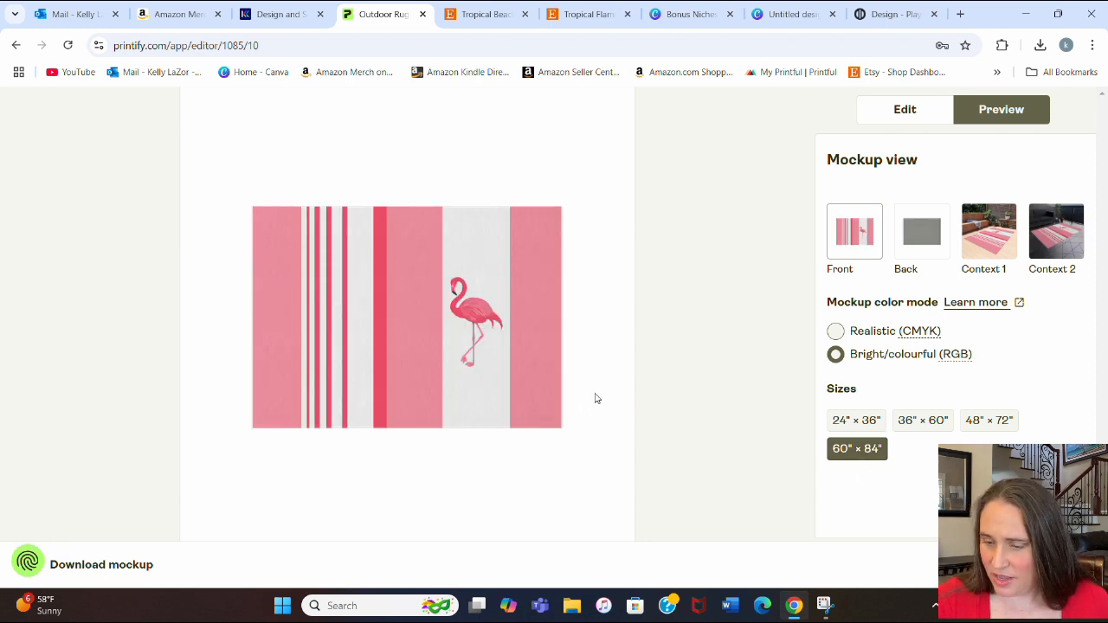
click(987, 420)
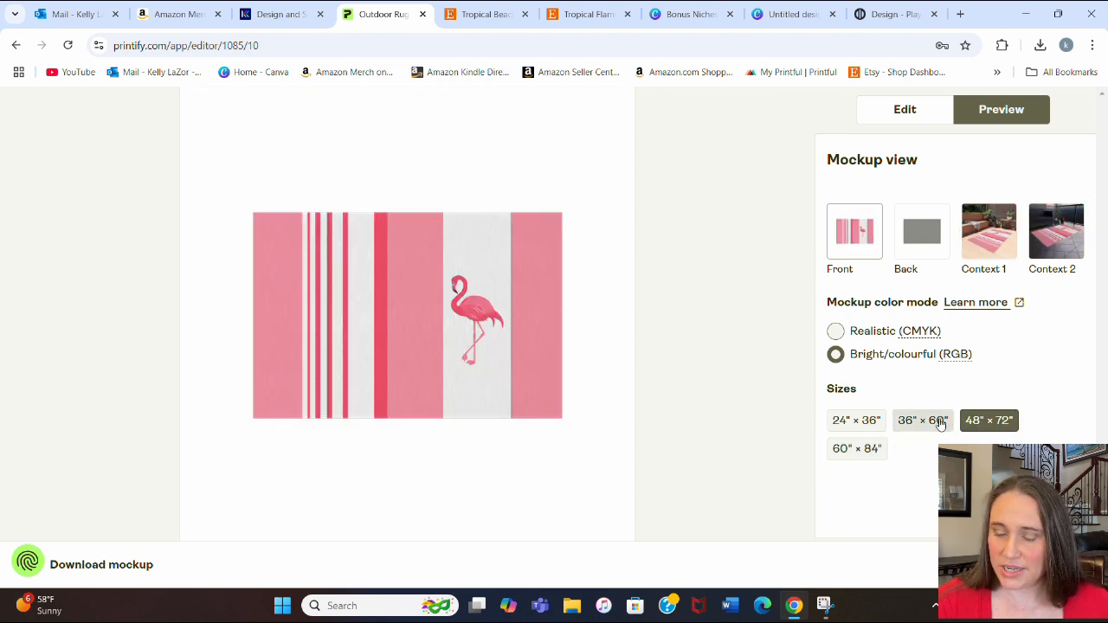
click(940, 422)
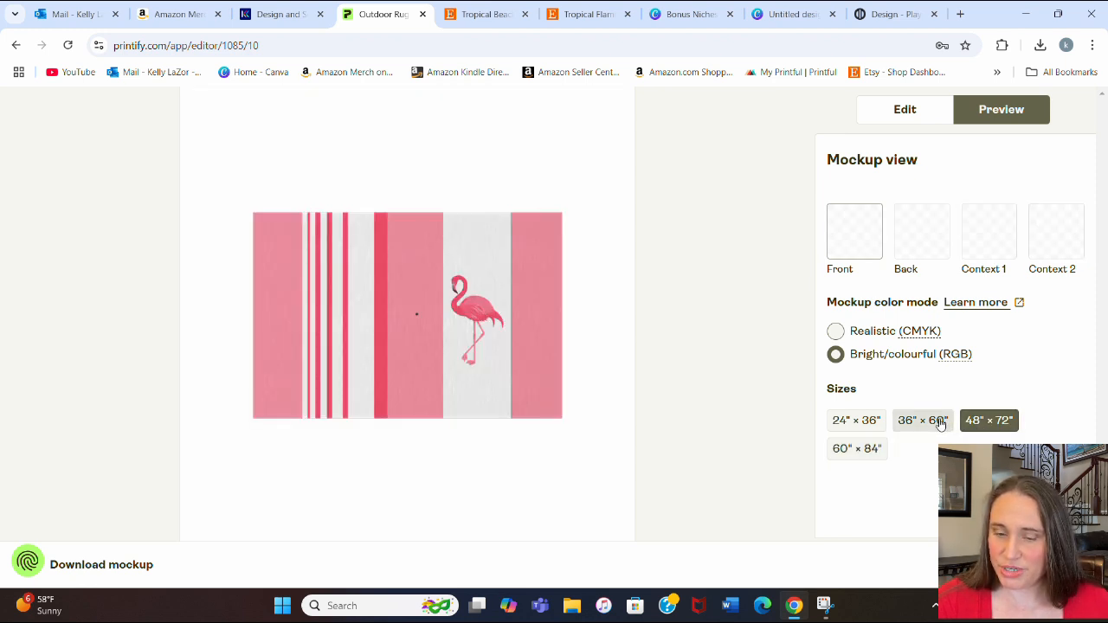
click(866, 421)
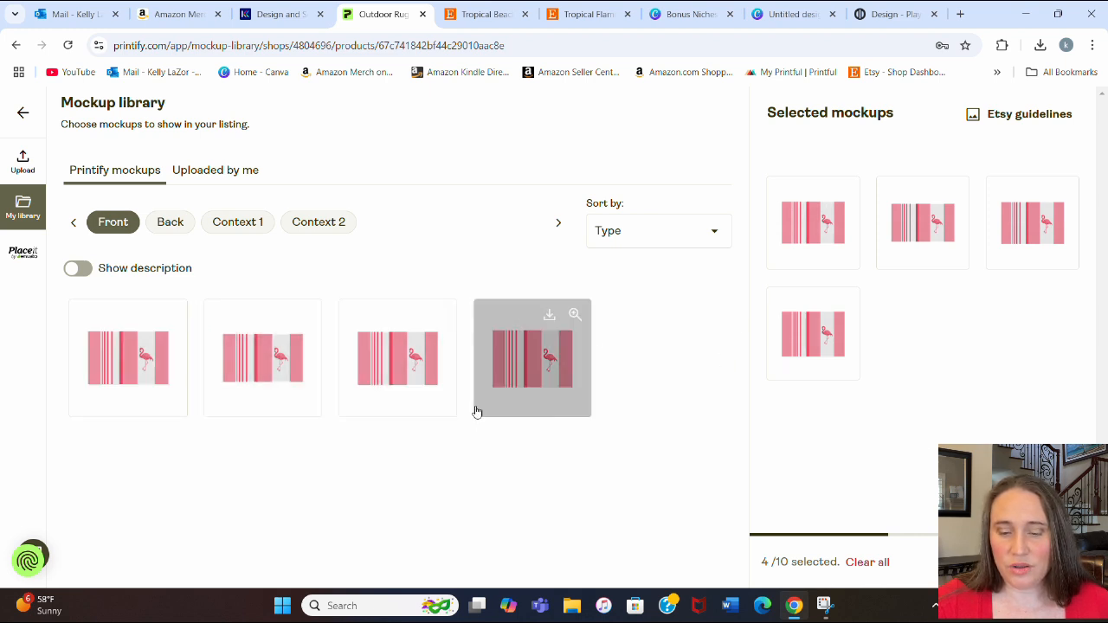
Step: Remove three of the four selected Front mockups from the listing, keeping only the first
mouse_move(805, 317)
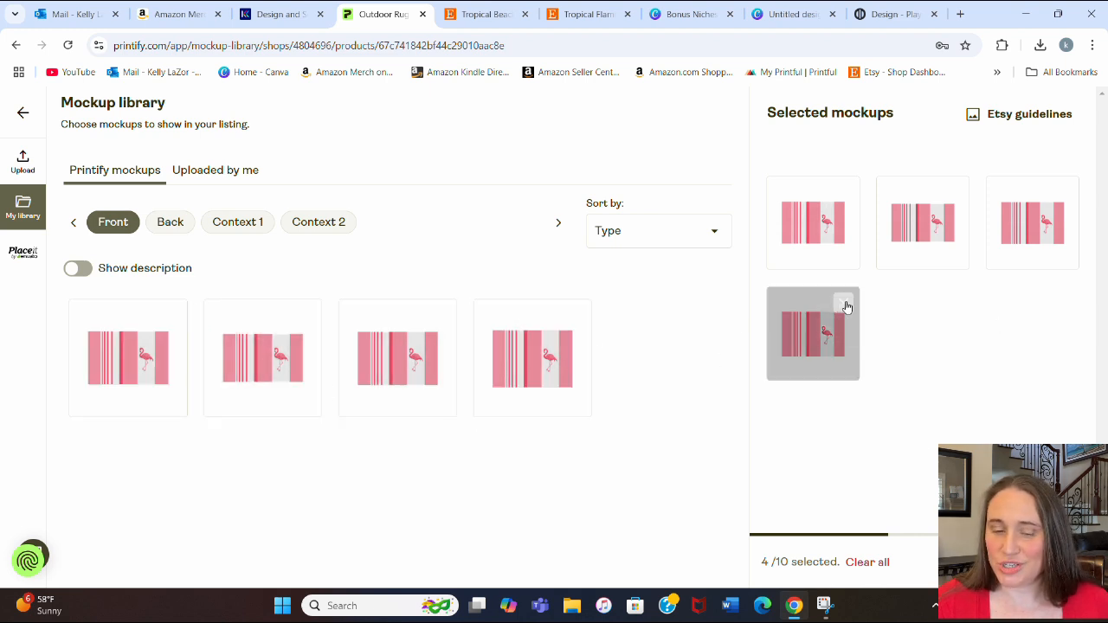
click(847, 305)
click(957, 192)
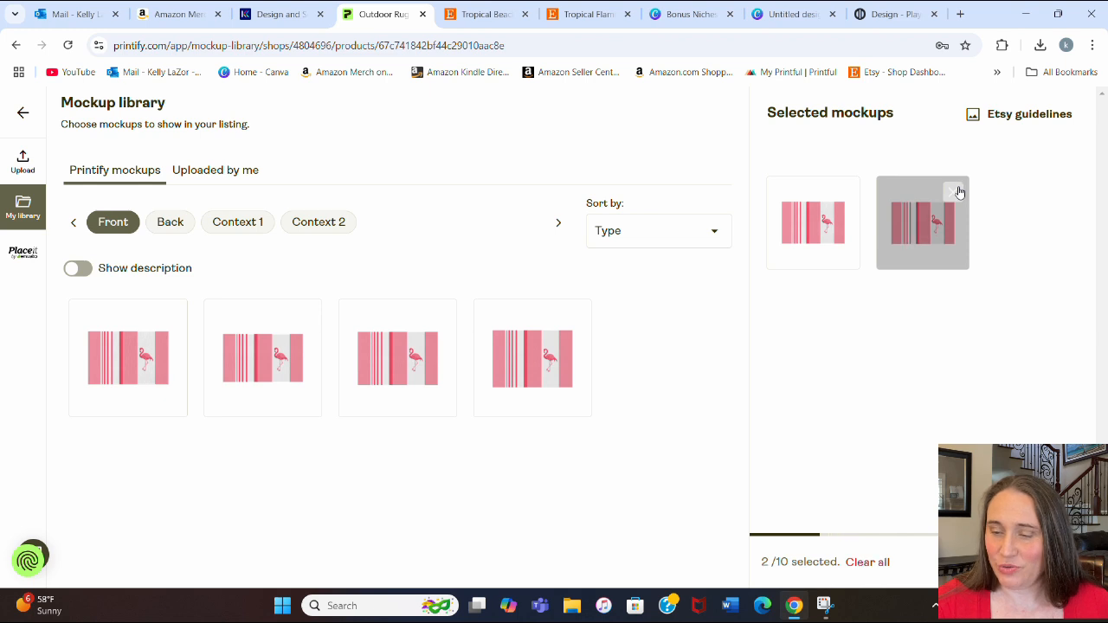
click(959, 191)
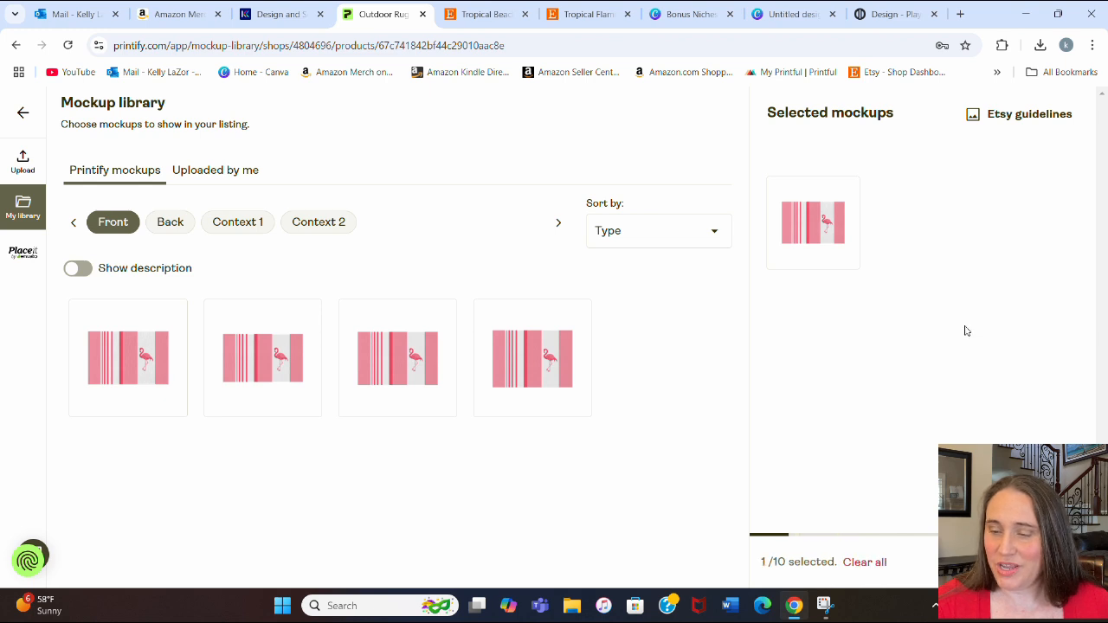
Step: Add the first Back mockup and all four Context 1 patio mockups to the selected mockups
click(179, 230)
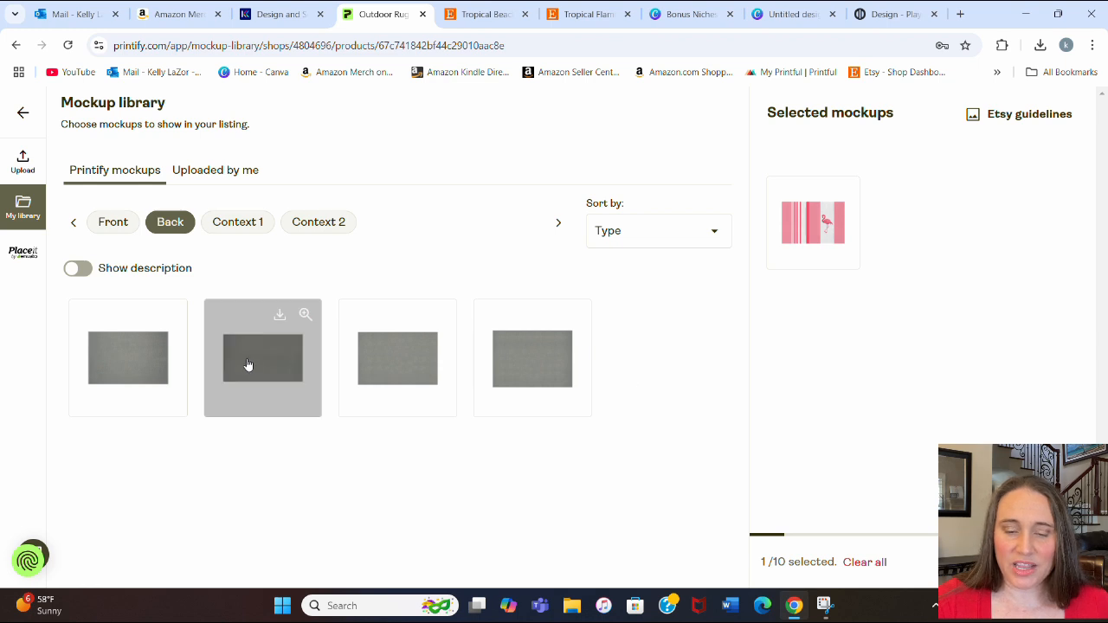
click(159, 363)
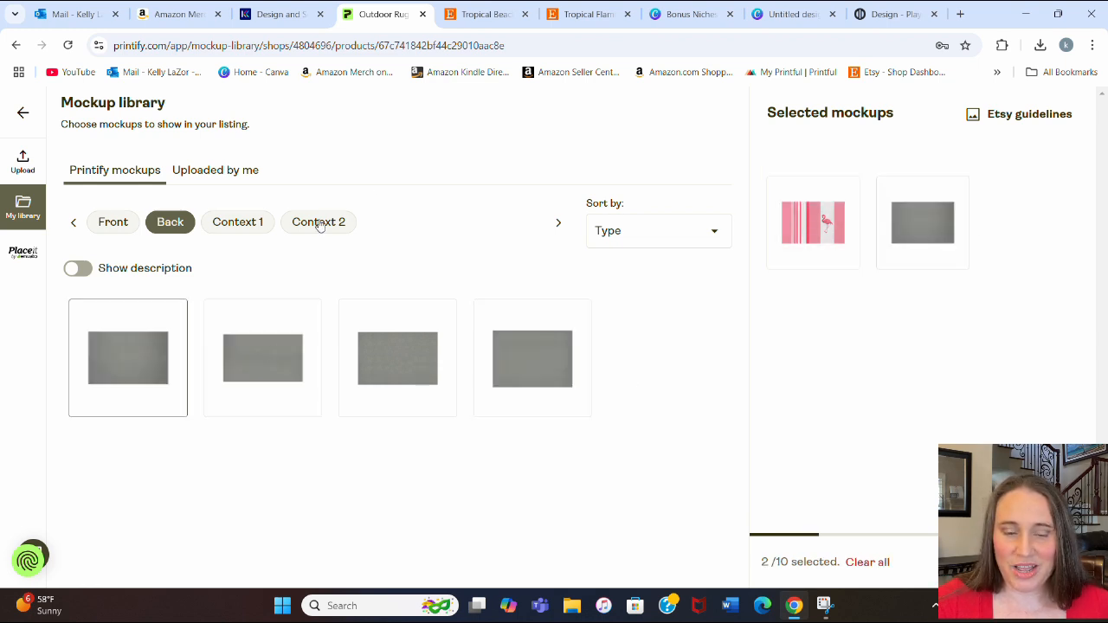
click(229, 227)
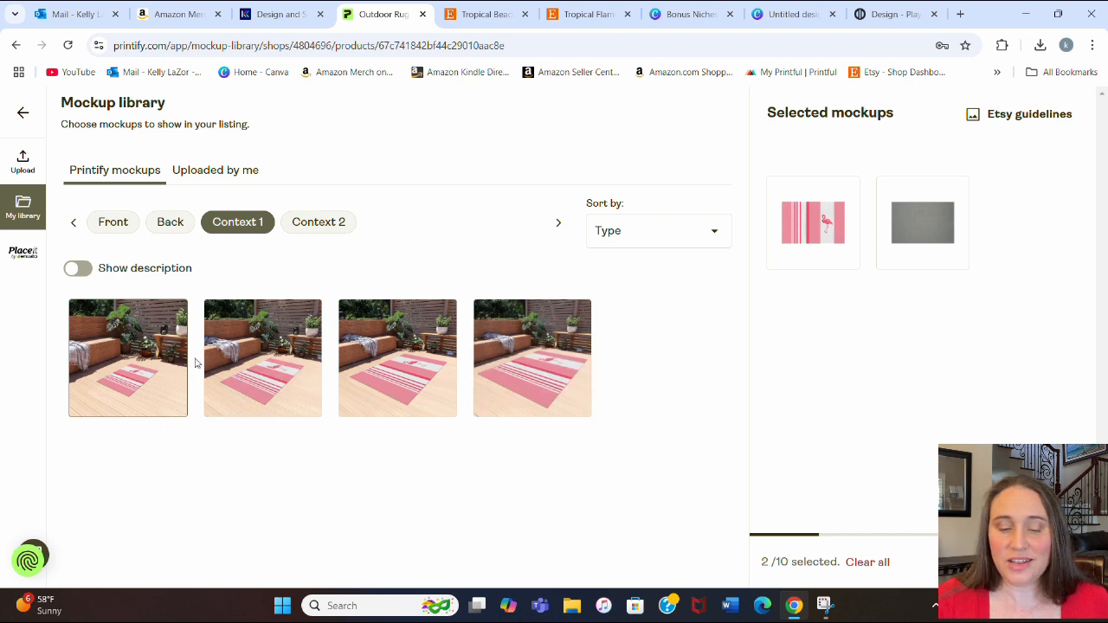
click(168, 368)
click(262, 368)
click(396, 368)
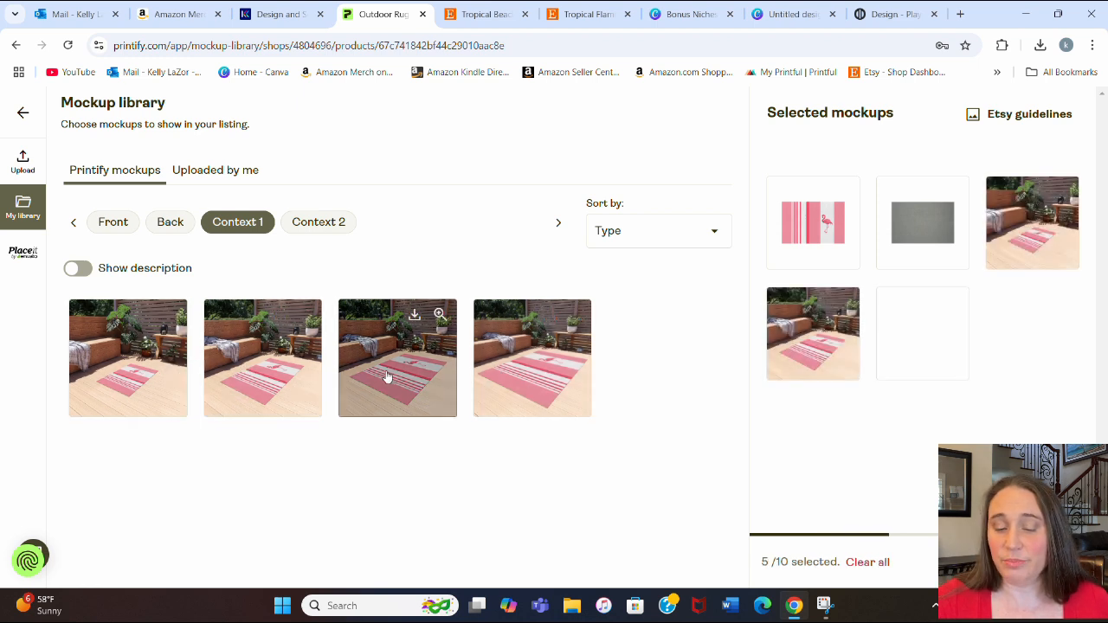
click(519, 371)
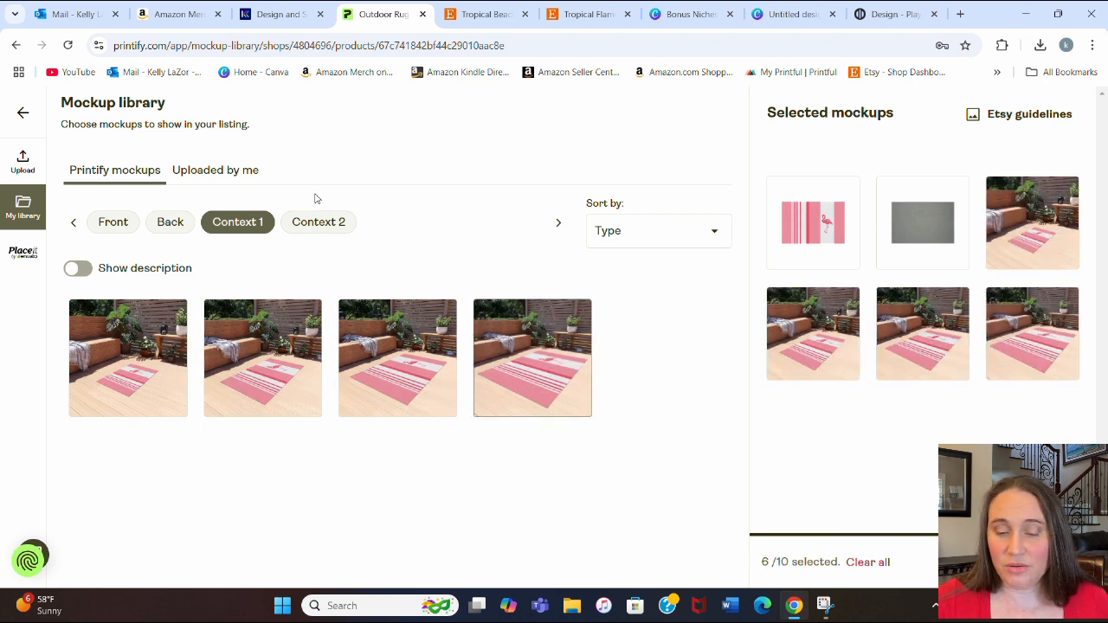
Step: Add the fourth Context 2 mockup, recheck the Front mockups and save the mockup selection to the product
click(303, 222)
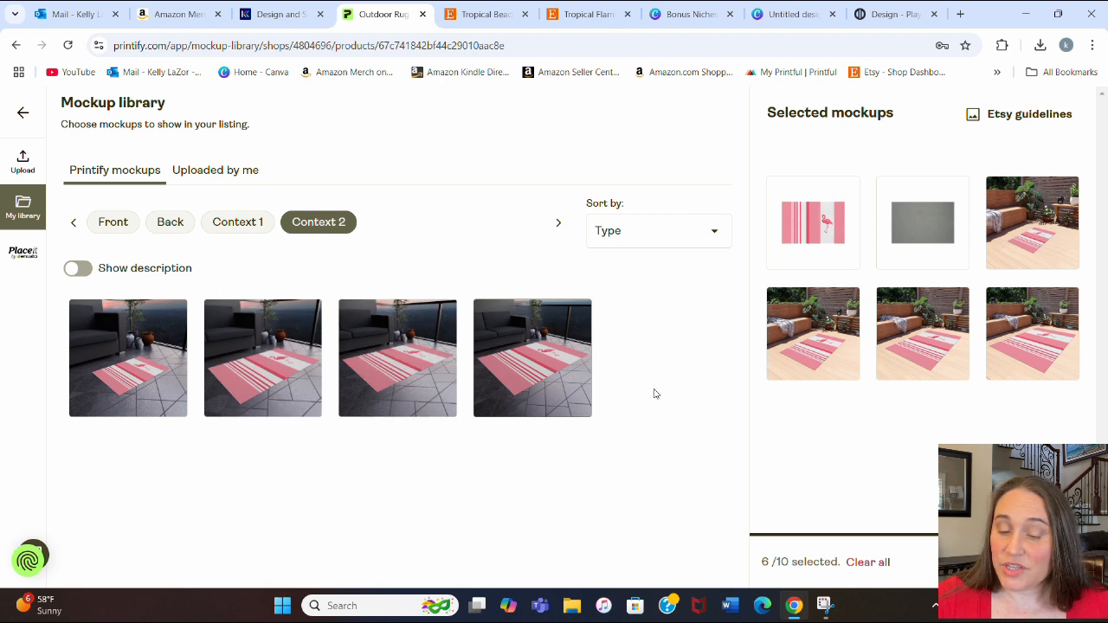
click(537, 371)
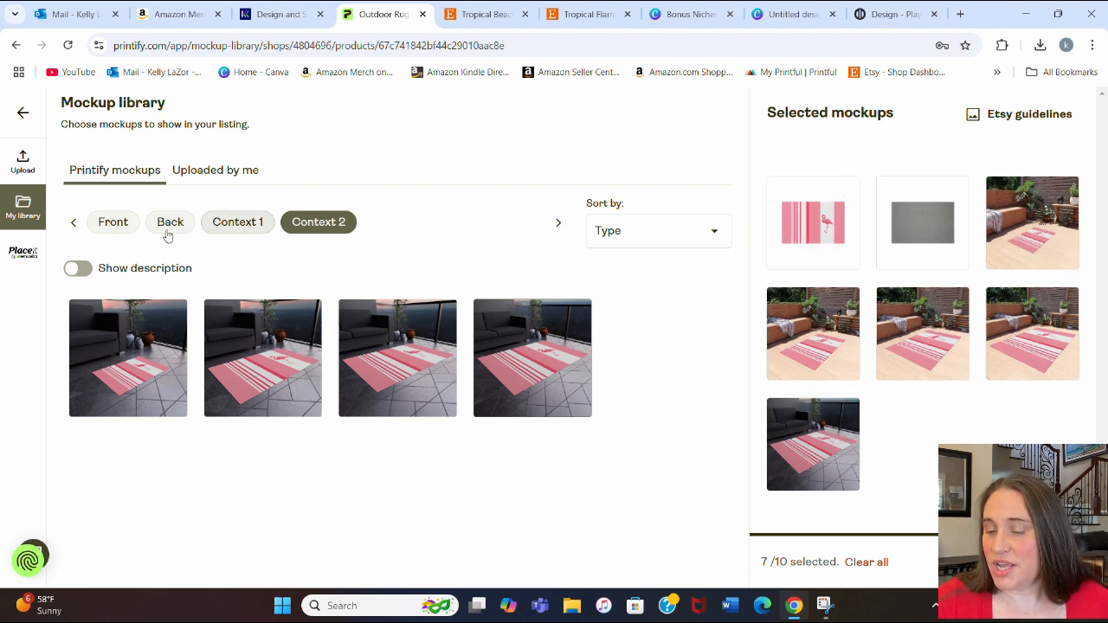
click(105, 227)
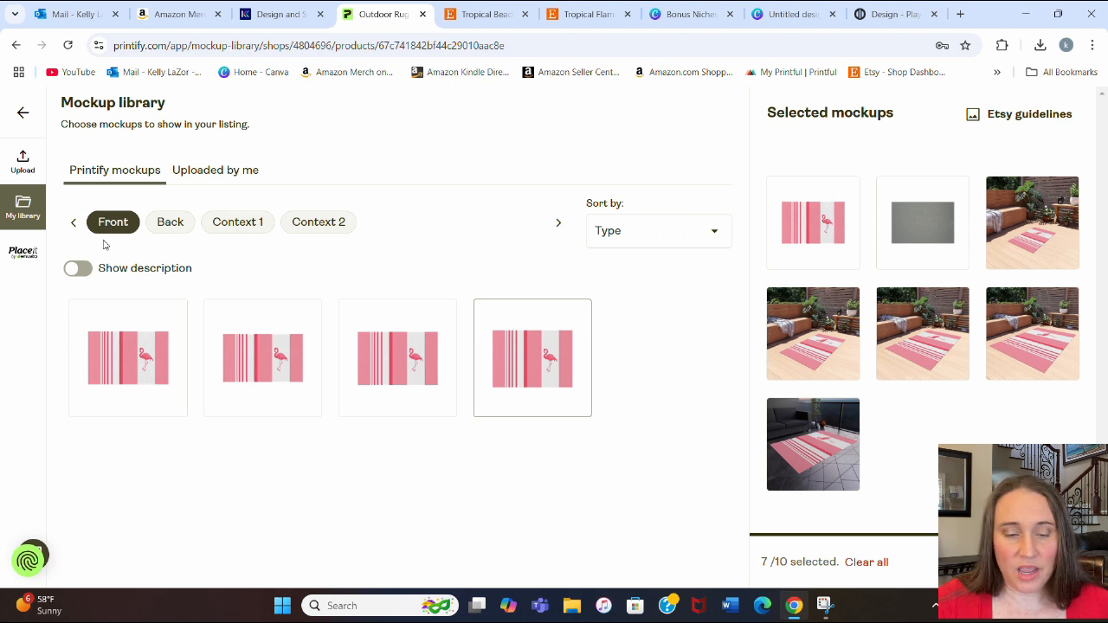
mouse_move(144, 317)
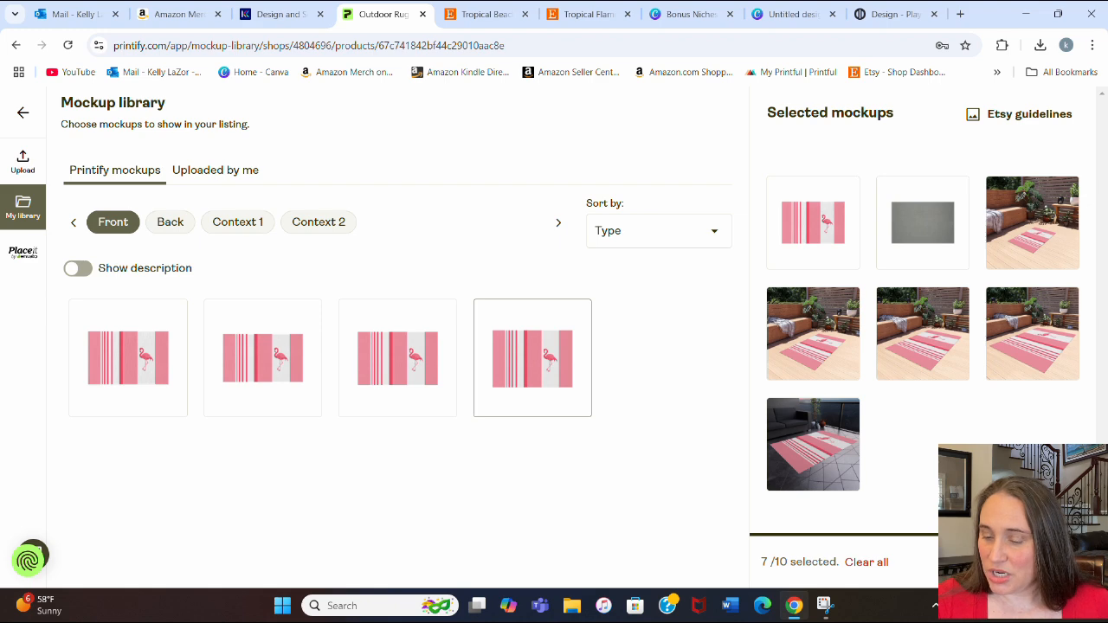
click(1022, 562)
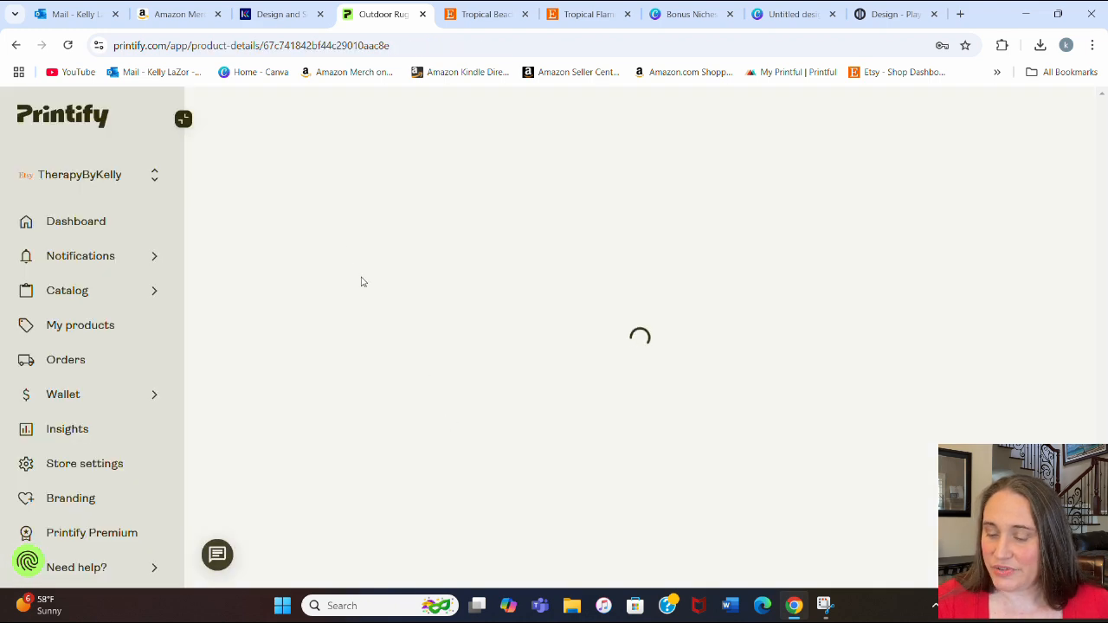
Step: Review the product's selected mockups, listing title and description on the product details page
scroll(525, 213, down, 1)
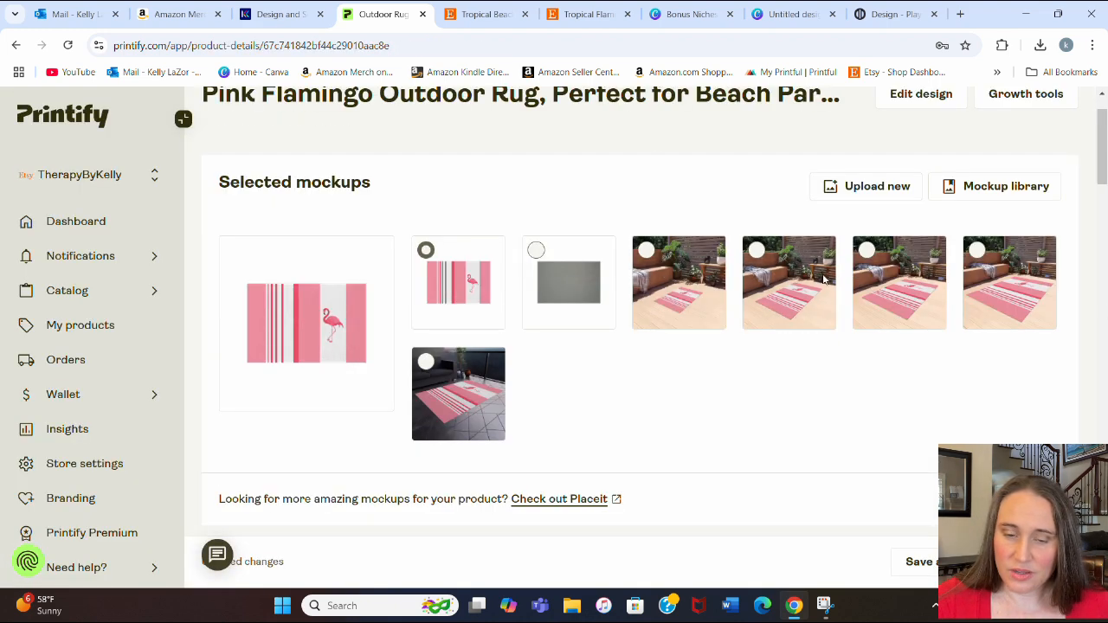
scroll(702, 276, down, 3)
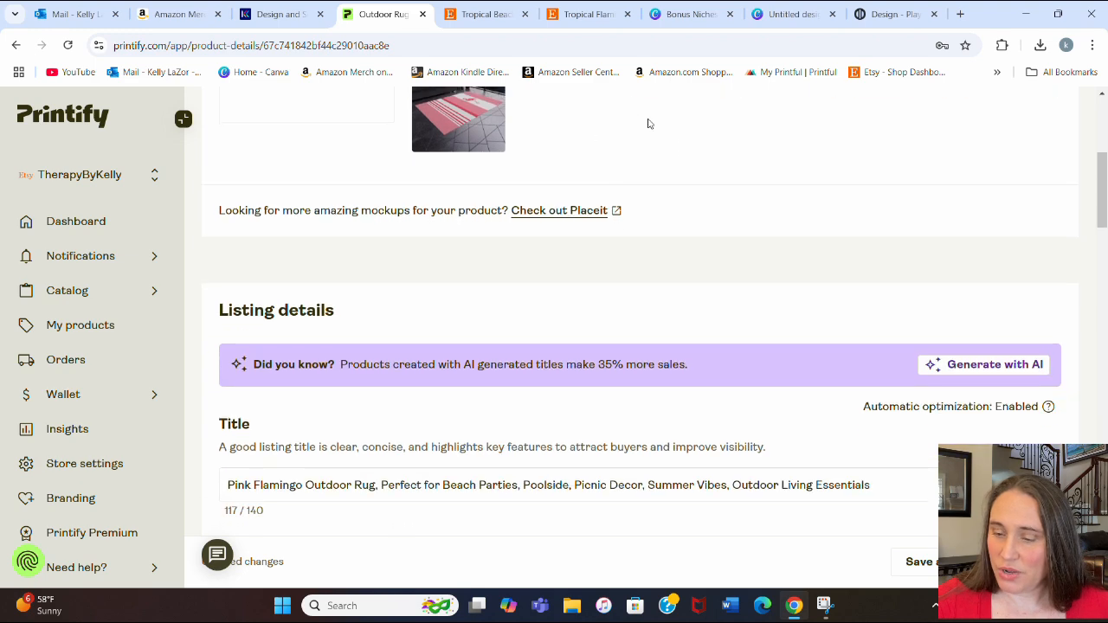
scroll(308, 152, down, 3)
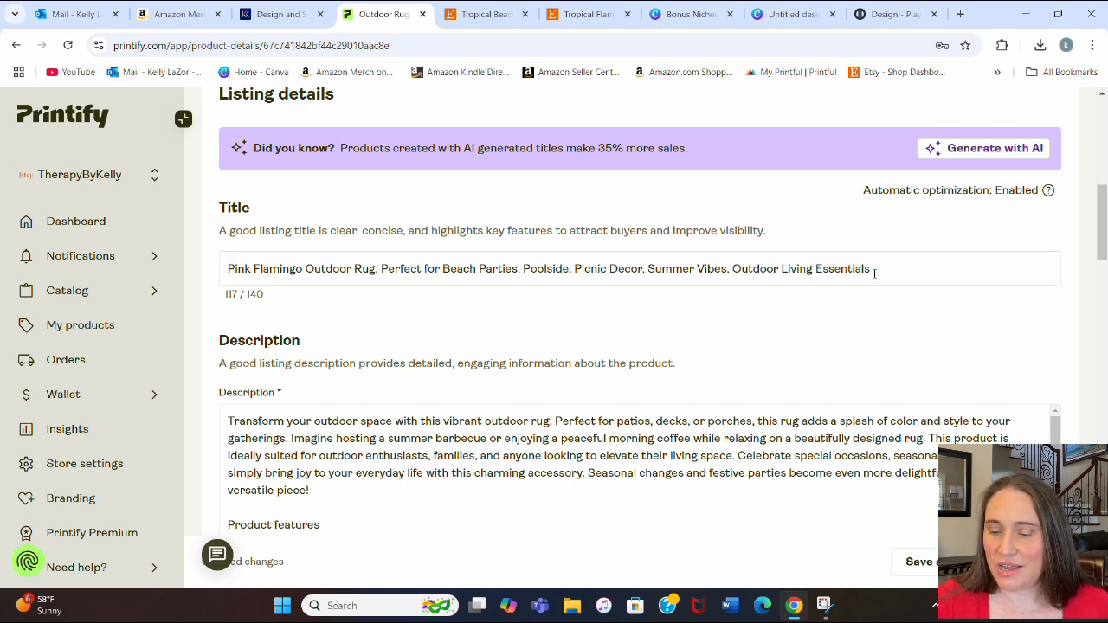
scroll(806, 236, down, 2)
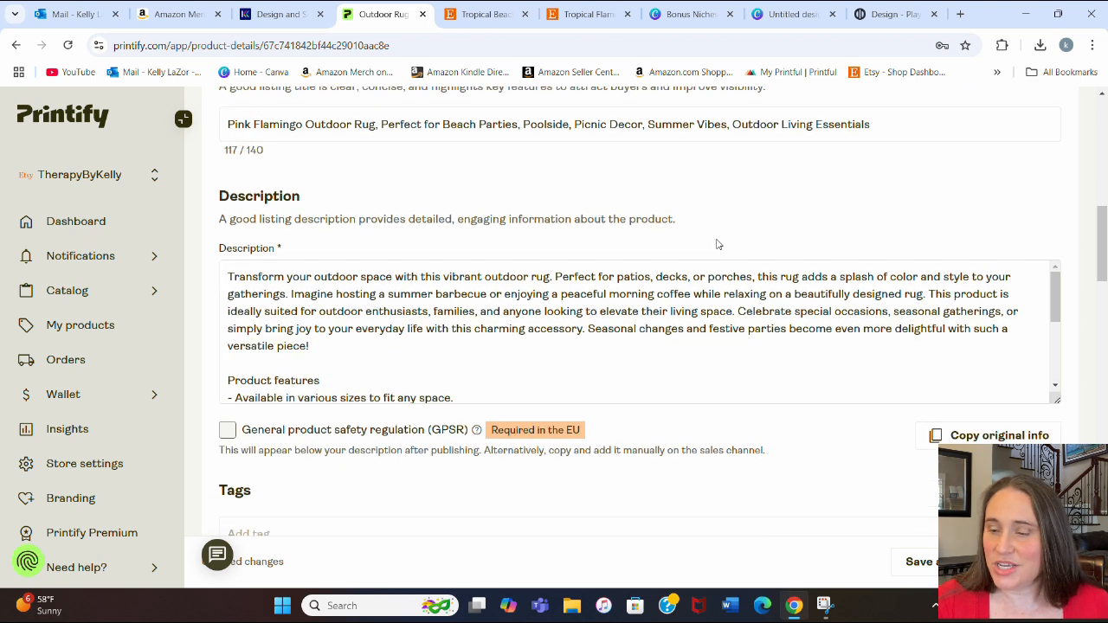
Step: Include the General product safety regulation (GPSR) information with the rug's listing description
scroll(717, 245, down, 1)
scroll(565, 324, down, 1)
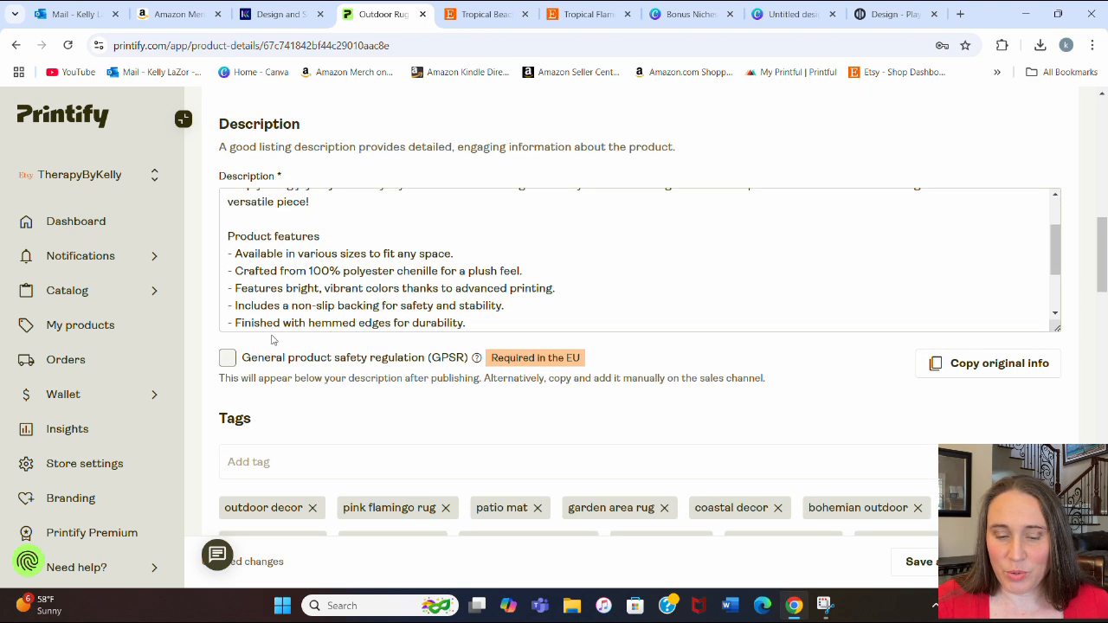
click(227, 358)
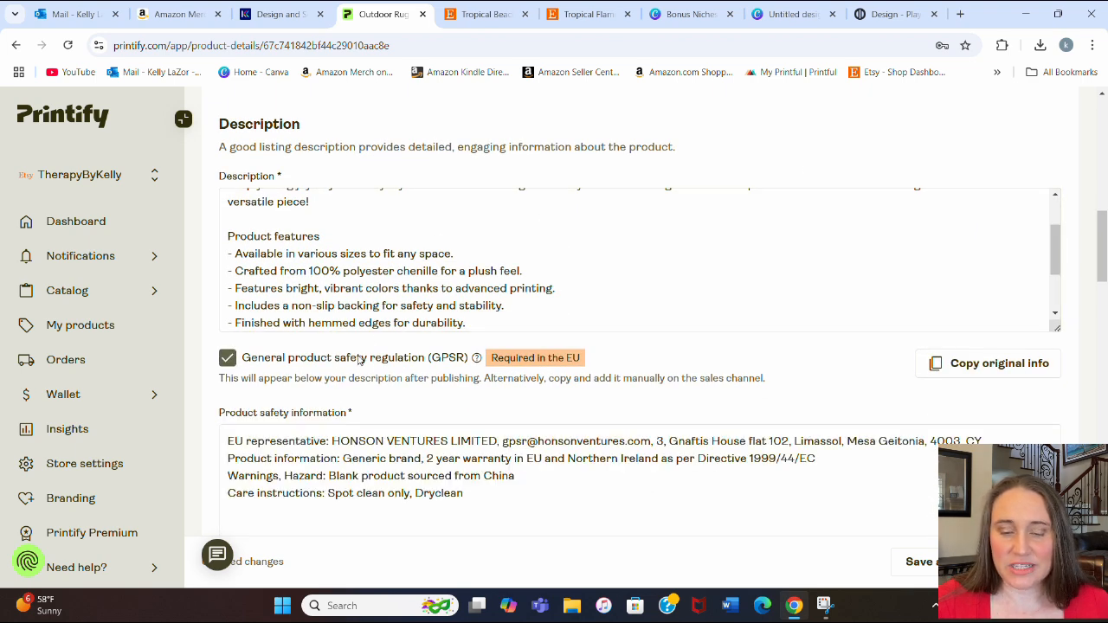
Step: Review the rug listing's product safety information, title, description and tags
scroll(559, 215, down, 5)
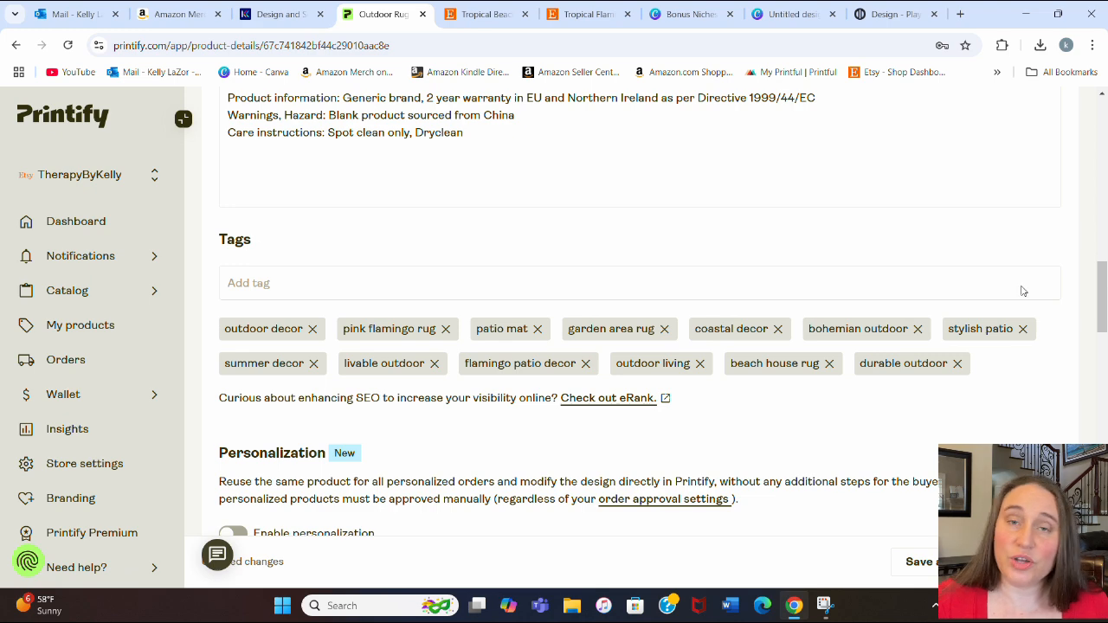
scroll(787, 334, up, 4)
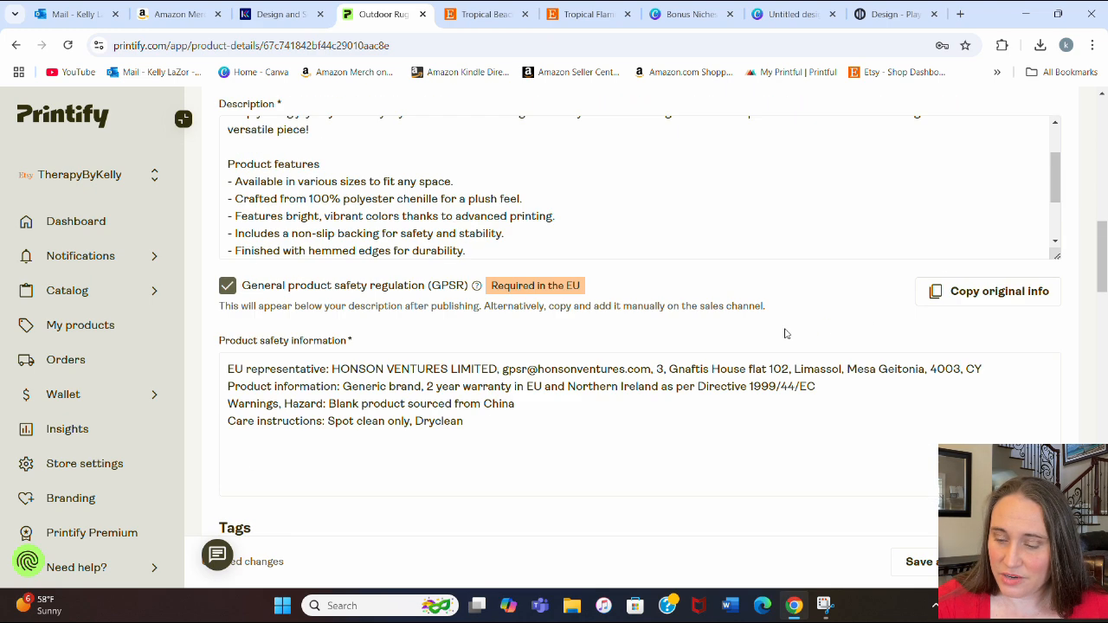
scroll(831, 296, up, 4)
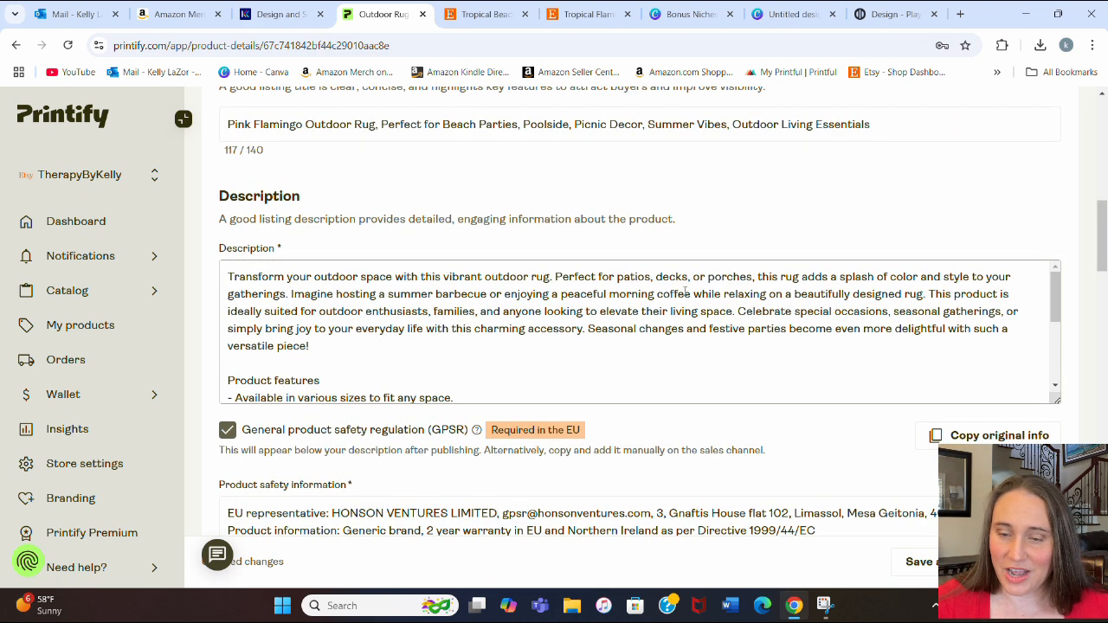
scroll(685, 292, down, 5)
scroll(487, 345, down, 8)
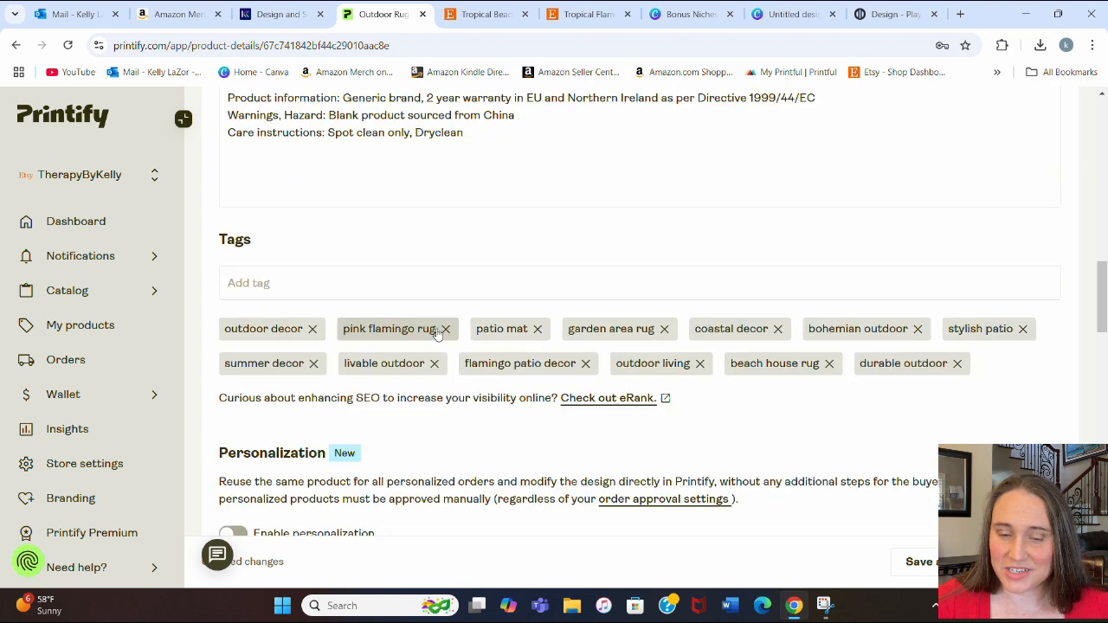
Step: Review the personalization and shipping options, and examine each rug size's retail price, profit, production cost, Etsy fee and buyer shipping cost
scroll(465, 268, down, 1)
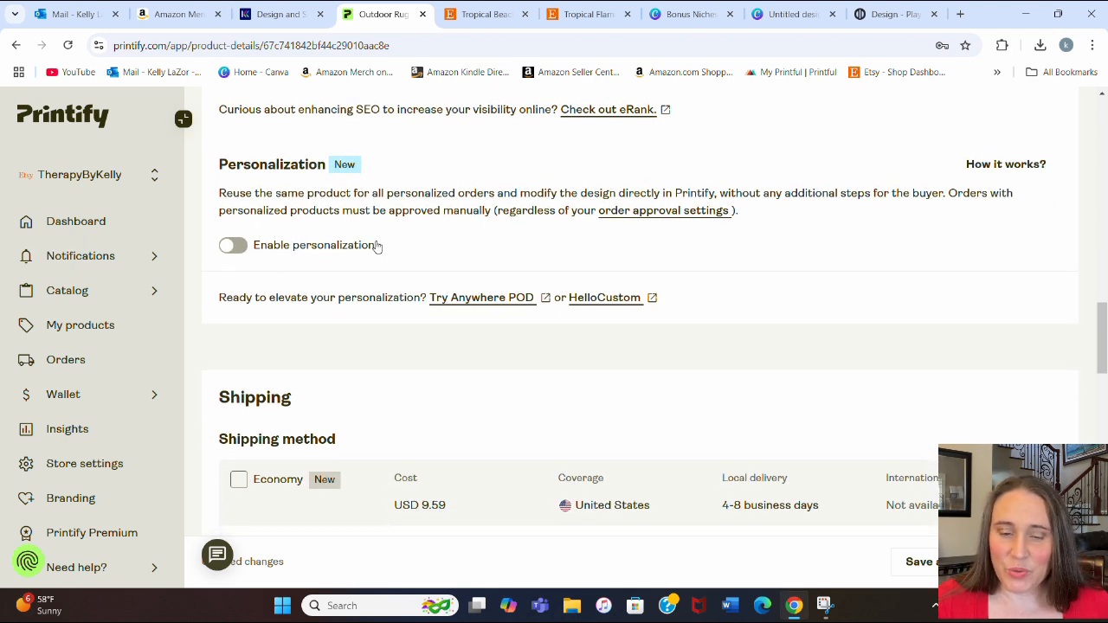
scroll(522, 183, down, 3)
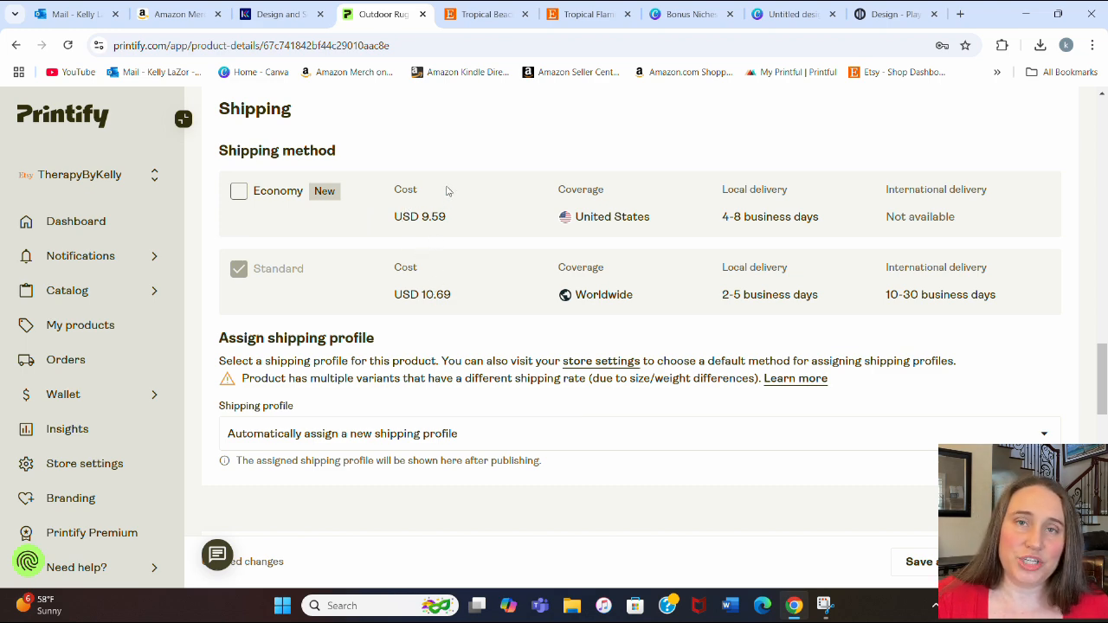
scroll(500, 238, down, 5)
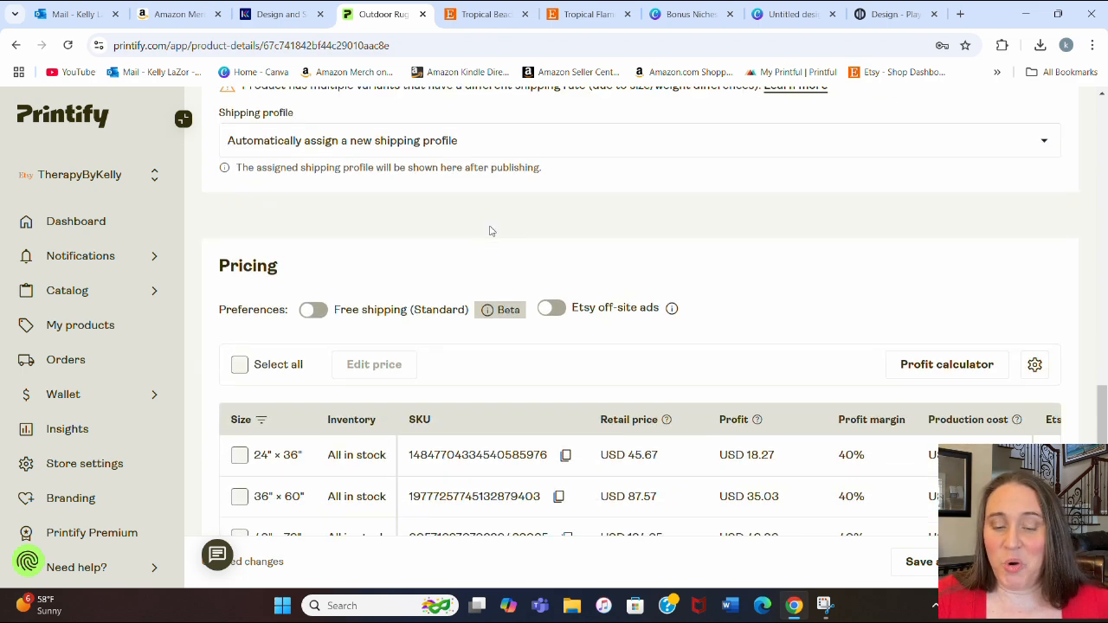
scroll(487, 229, down, 1)
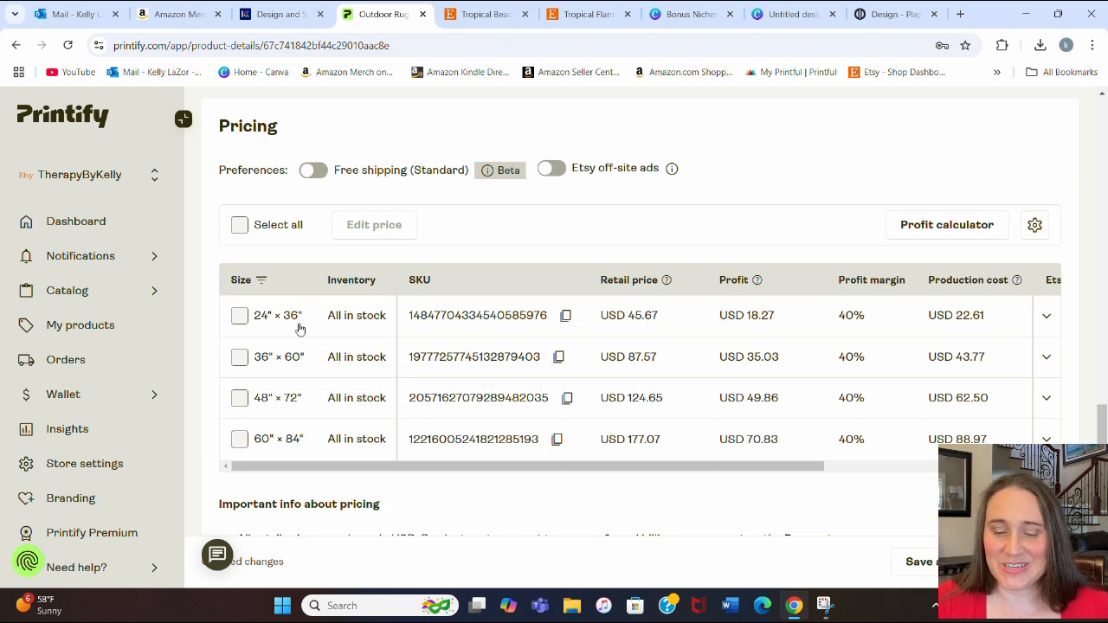
drag(367, 477, 476, 470)
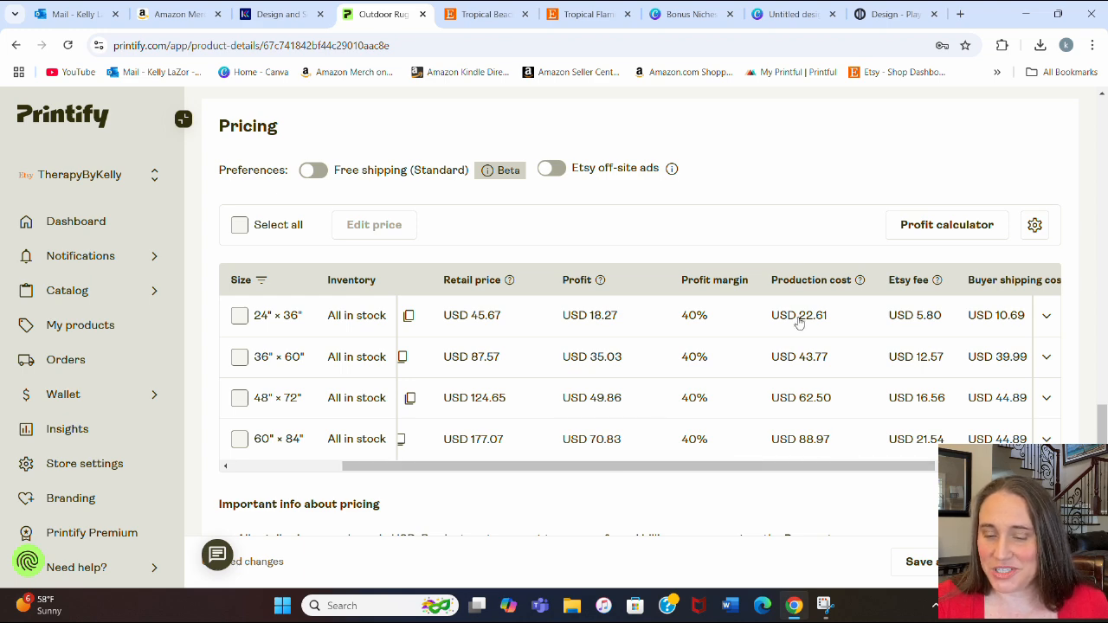
drag(797, 467, 879, 469)
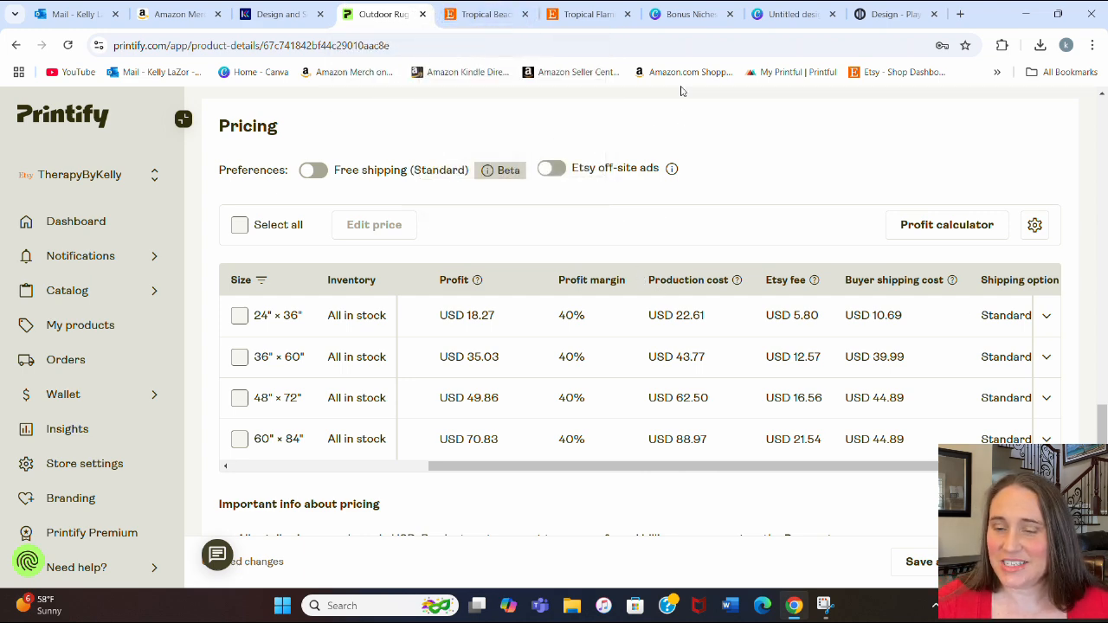
Step: On the published Tropical Flamingo Outdoor Rug listing on Etsy, look through the size prices and select the 60" × 84" size
scroll(731, 179, up, 3)
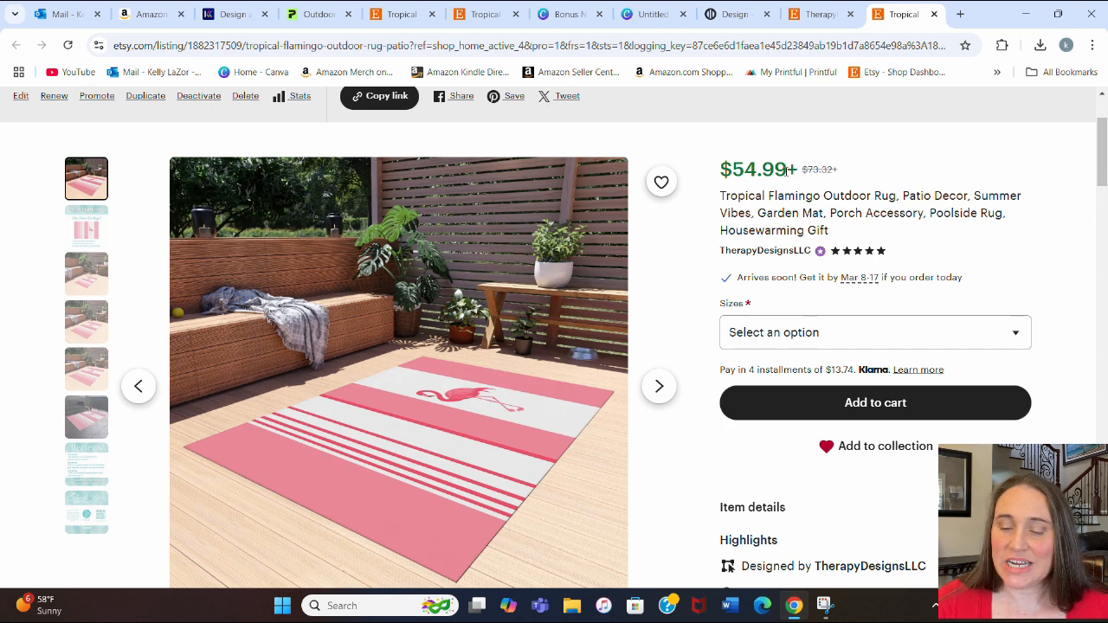
click(1017, 333)
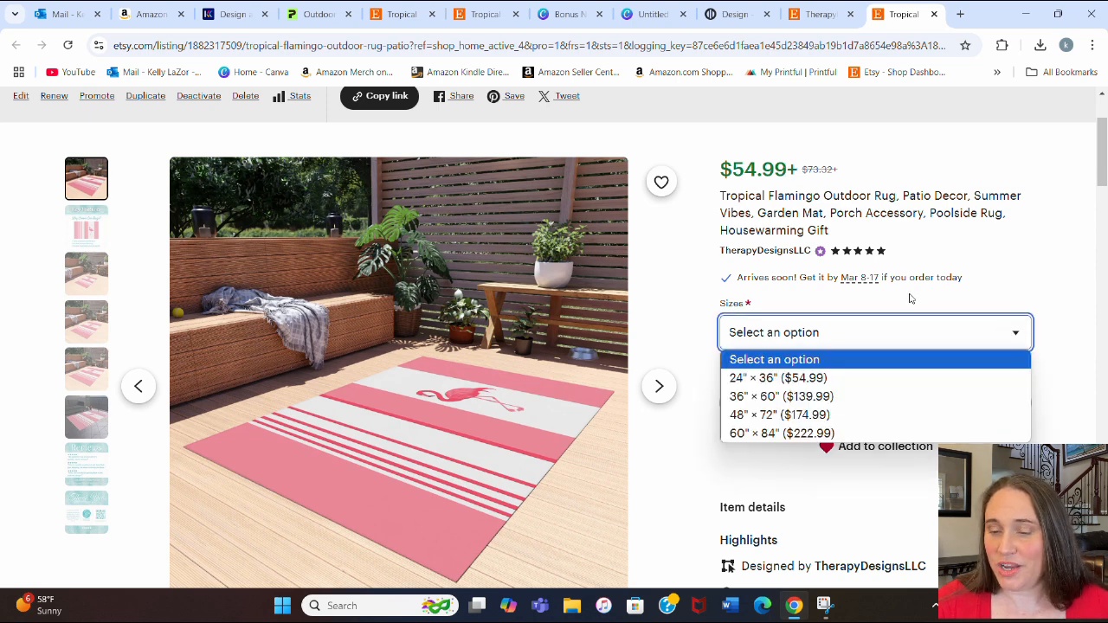
scroll(891, 333, down, 1)
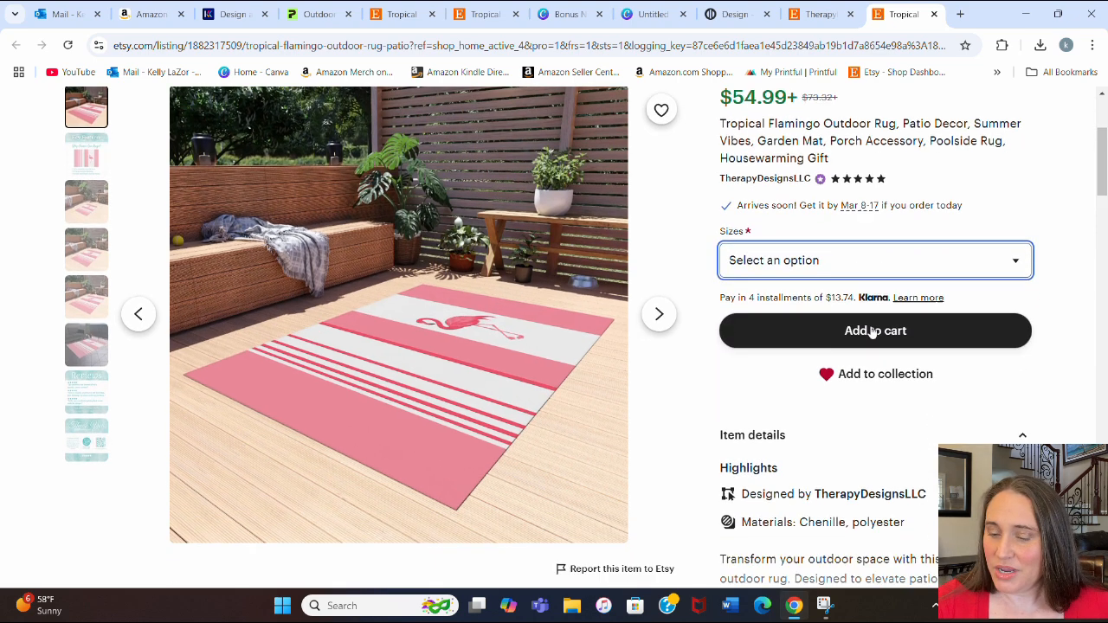
click(1020, 263)
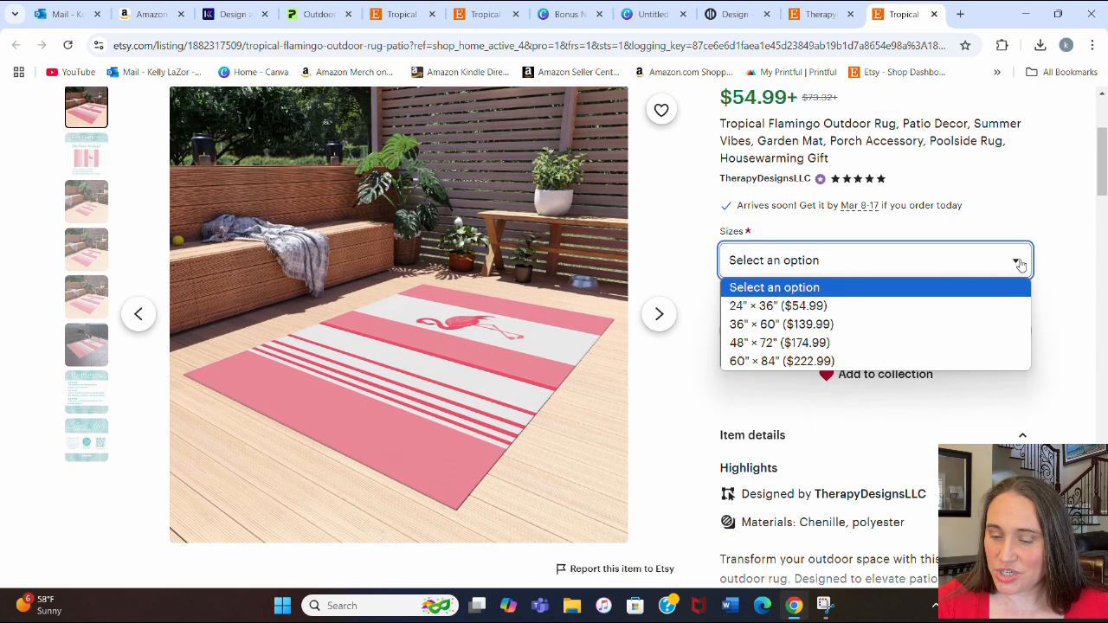
click(788, 363)
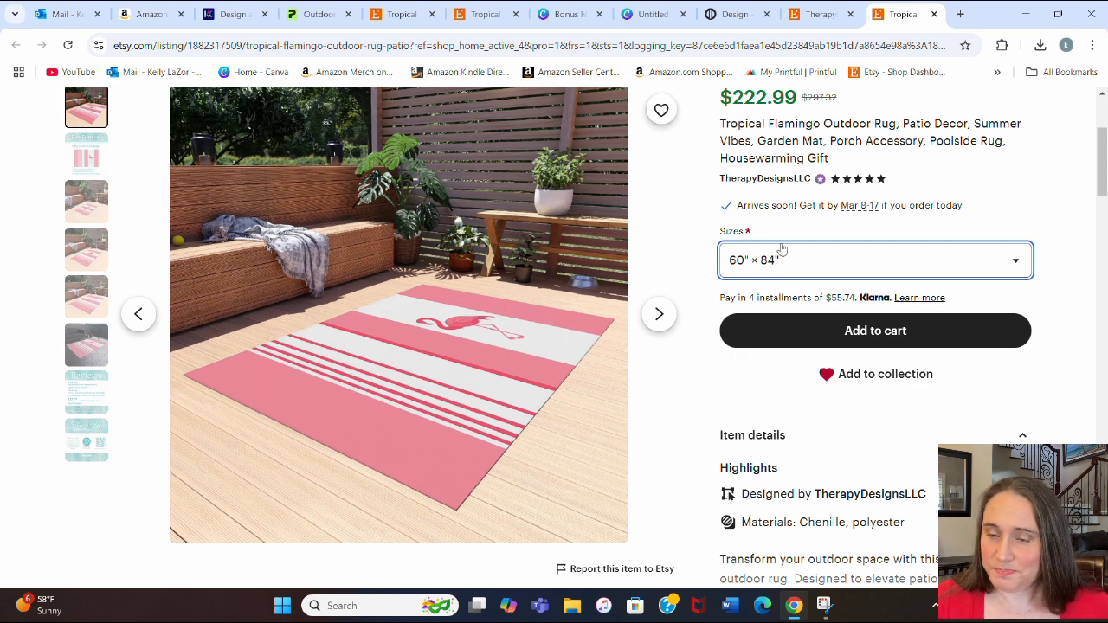
Step: Switch the Etsy listing's size to 24" × 36" to check its price, and recheck the prices of the larger sizes
click(1008, 263)
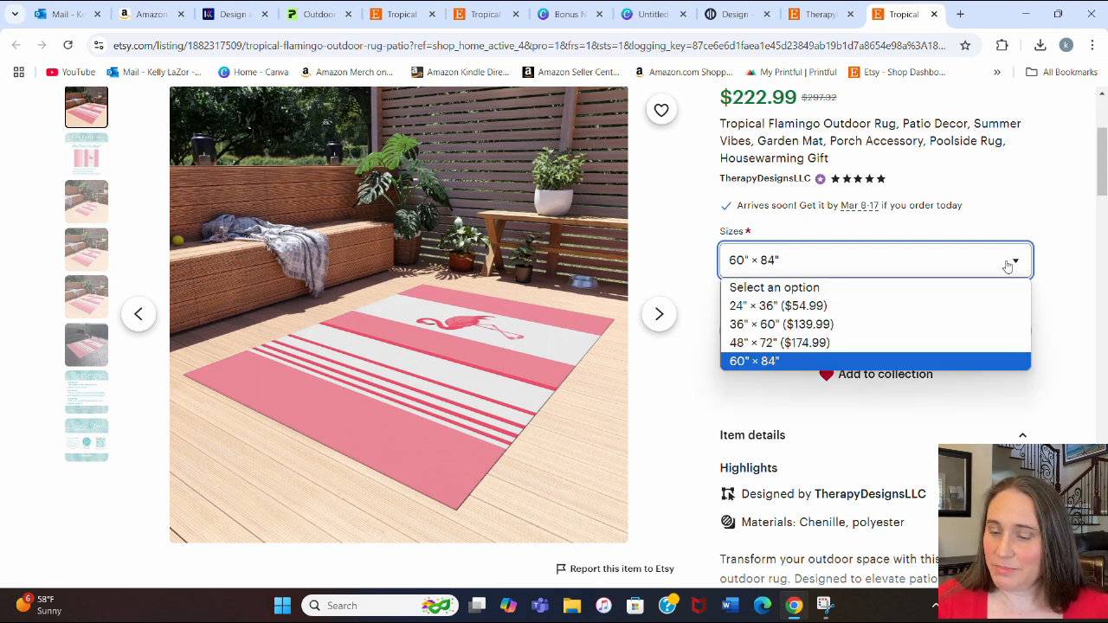
click(849, 307)
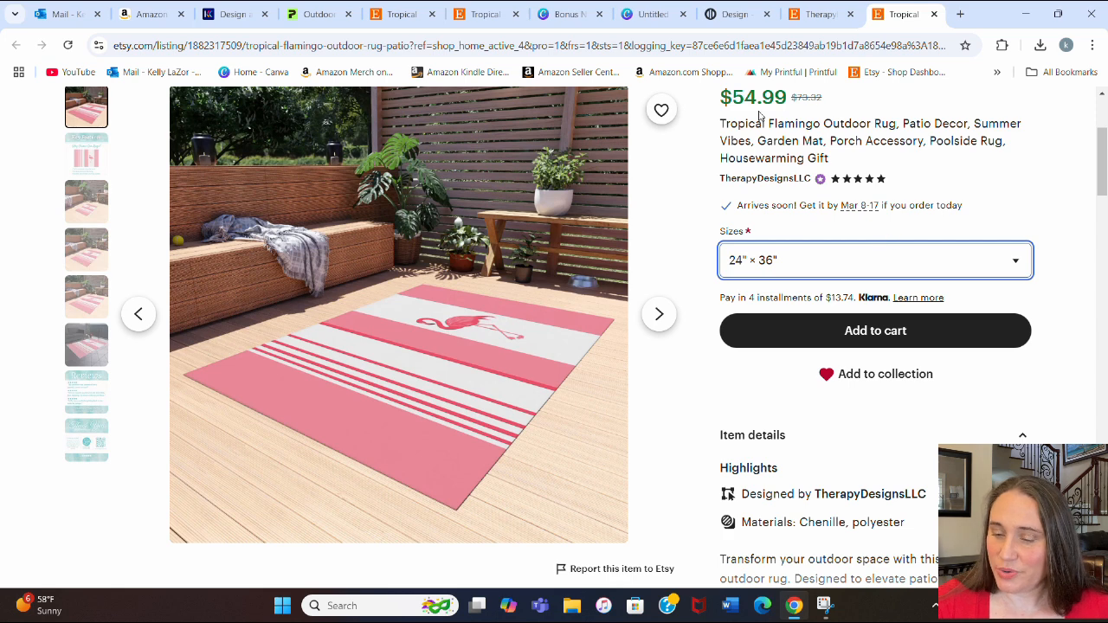
click(1016, 261)
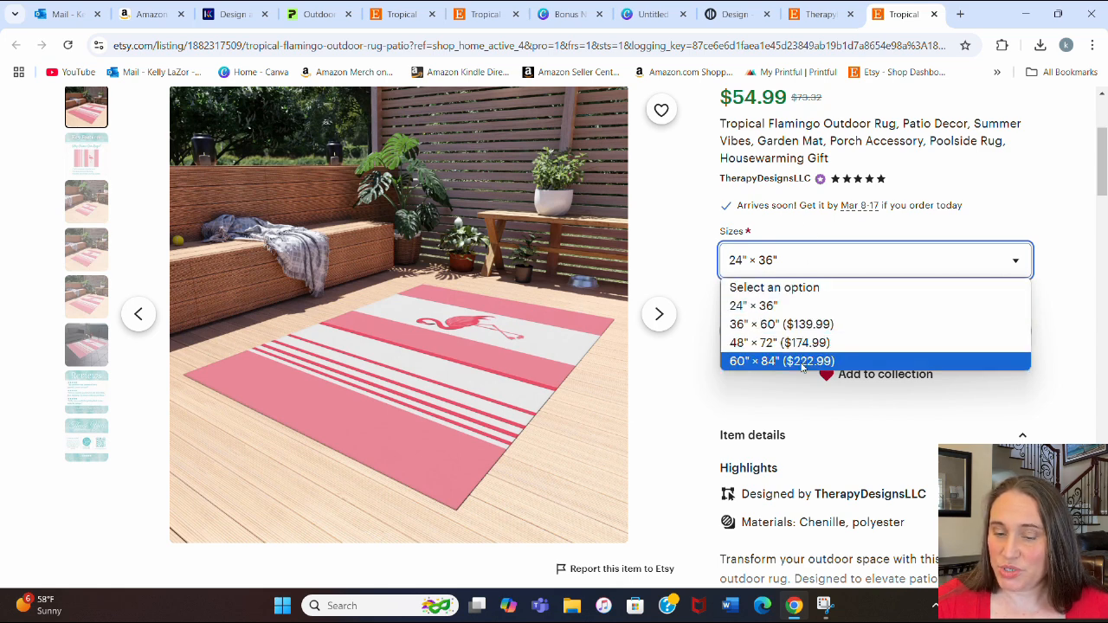
click(984, 199)
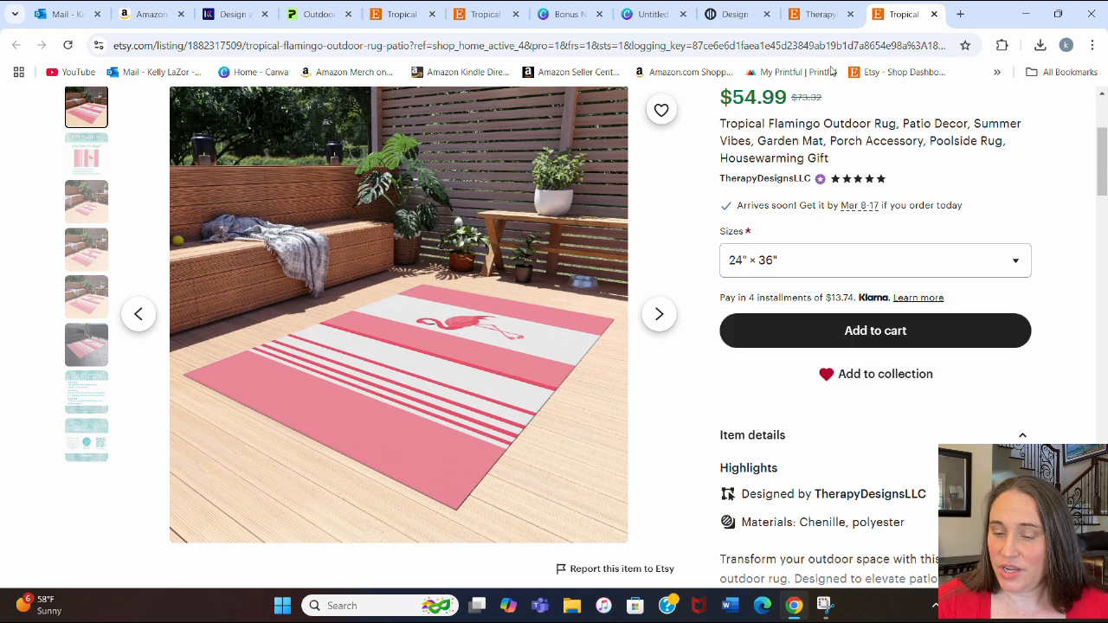
Step: Return to the Printify product's pricing table and compare retail price, profit and buyer shipping cost across the rug sizes
click(309, 7)
scroll(746, 347, down, 3)
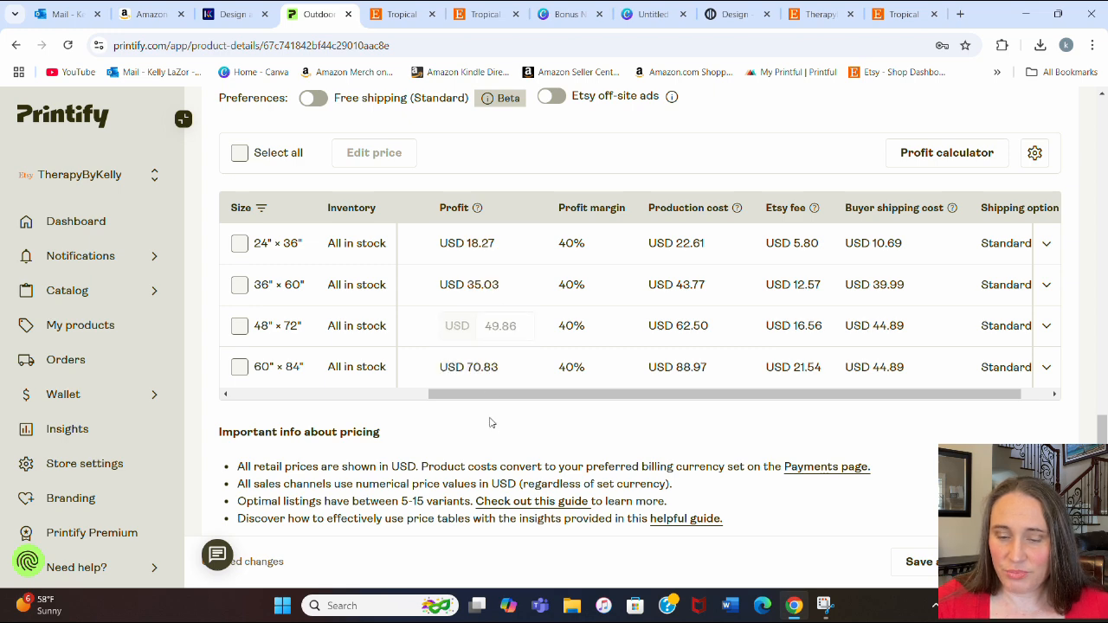
drag(491, 395, 297, 402)
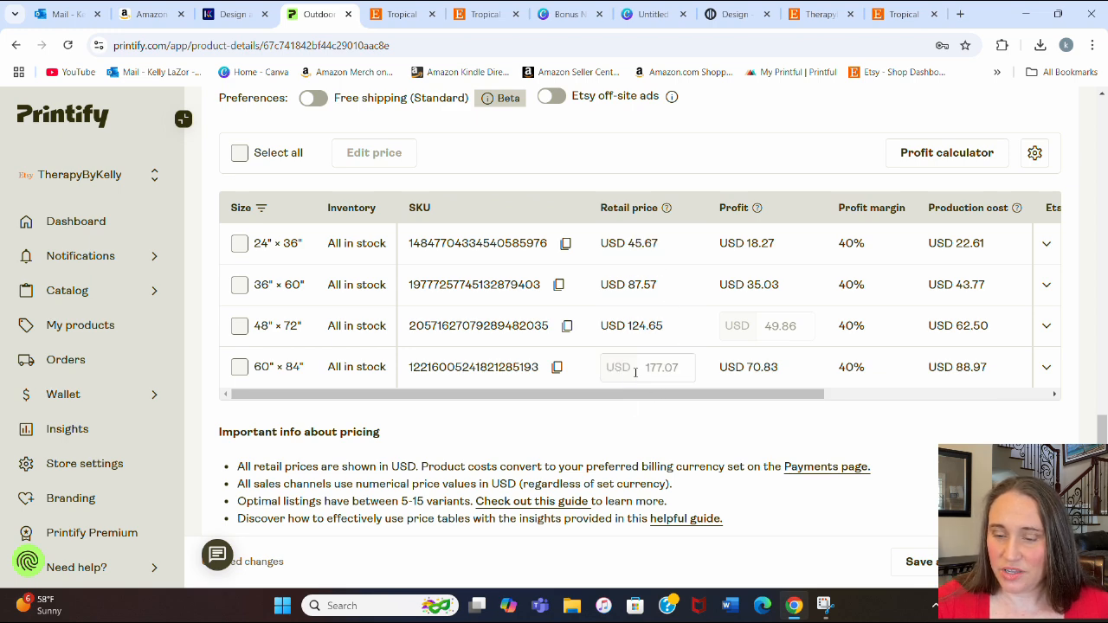
drag(684, 399, 890, 387)
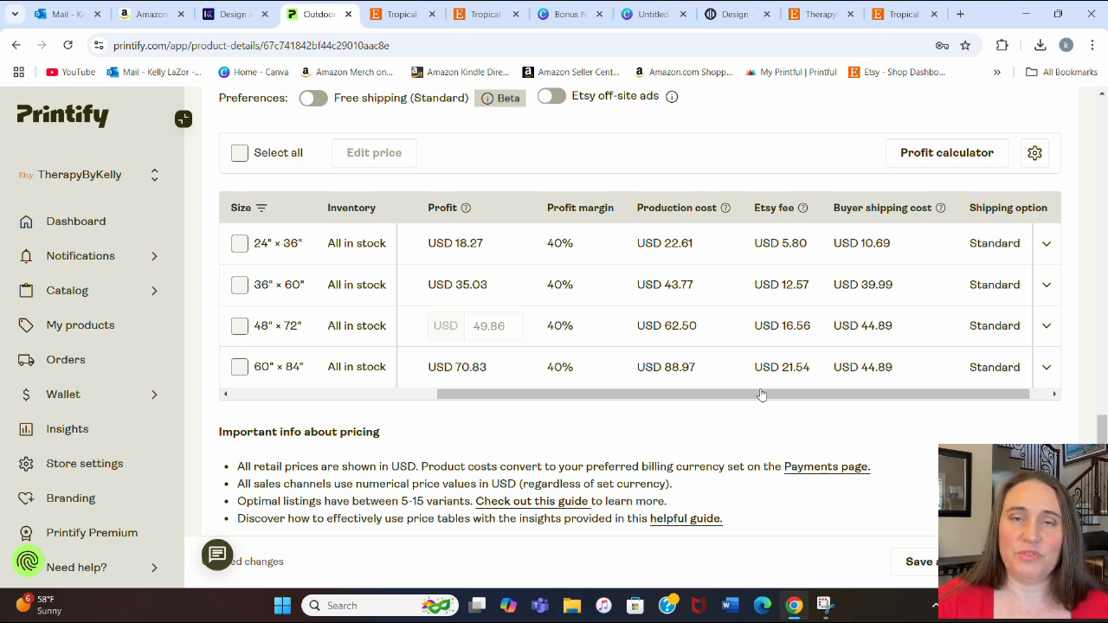
drag(762, 396, 626, 395)
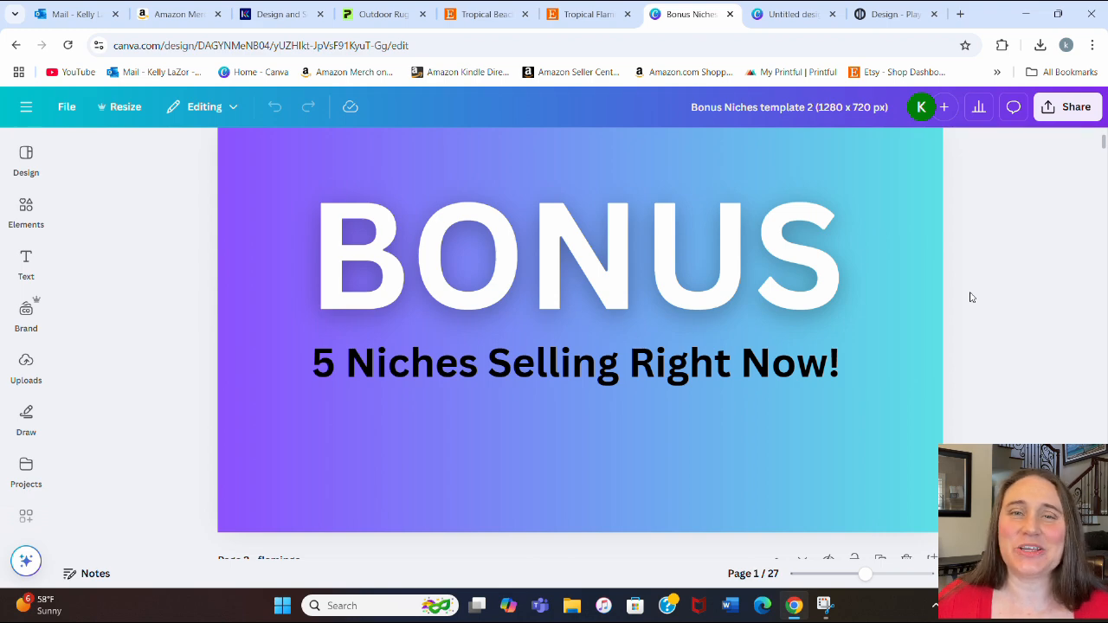
Step: View the flamingo phrase ideas on page 2 of the Bonus Niches template 2 design in Canva
scroll(962, 299, down, 3)
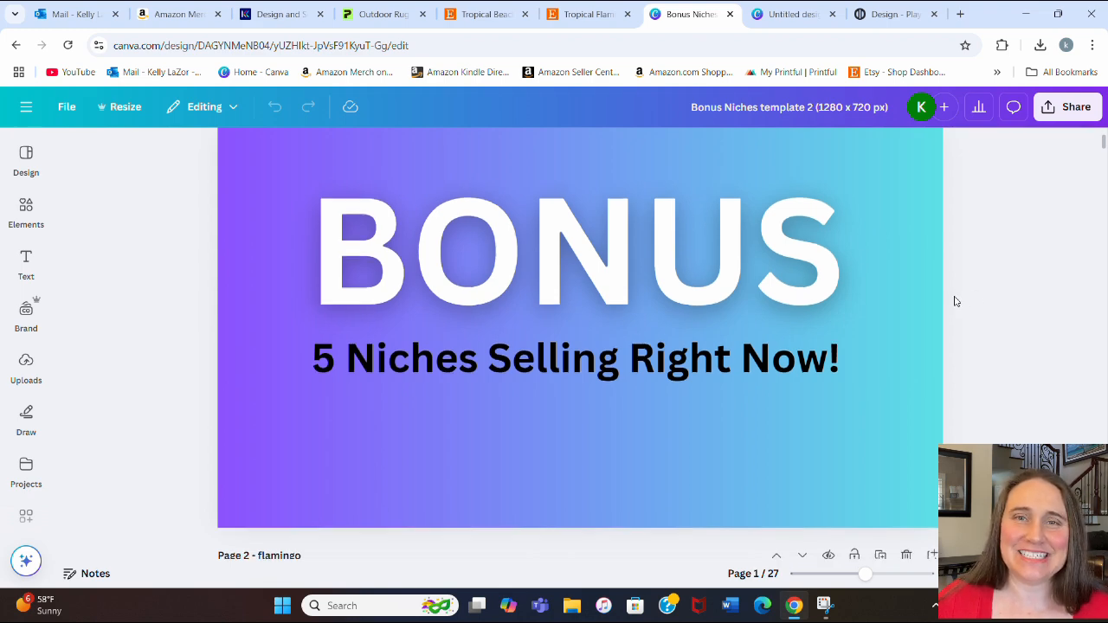
scroll(957, 300, down, 2)
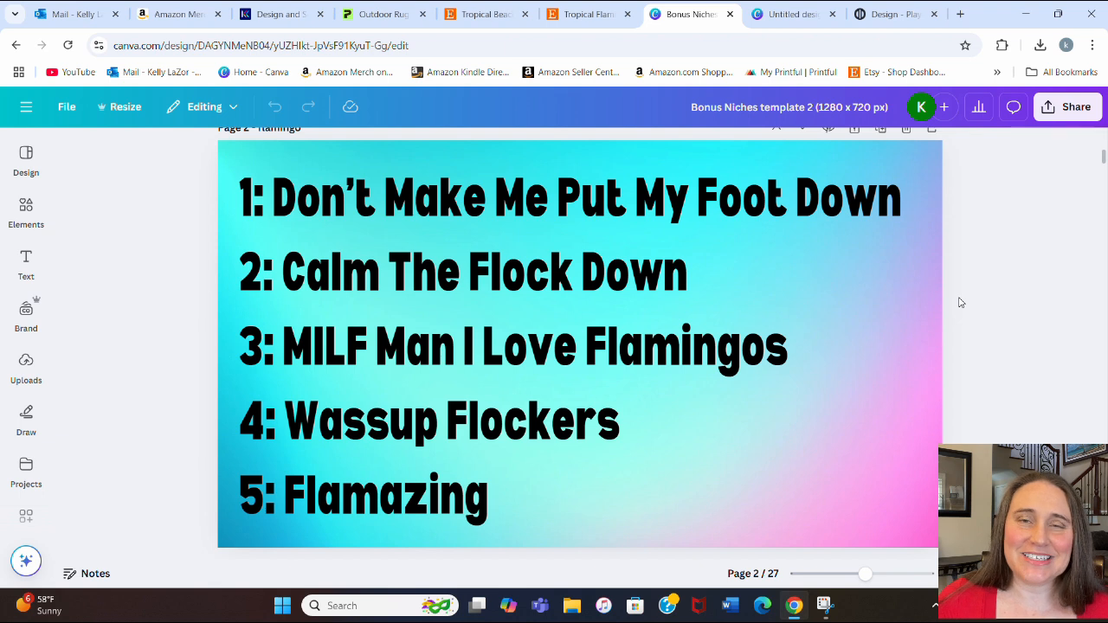